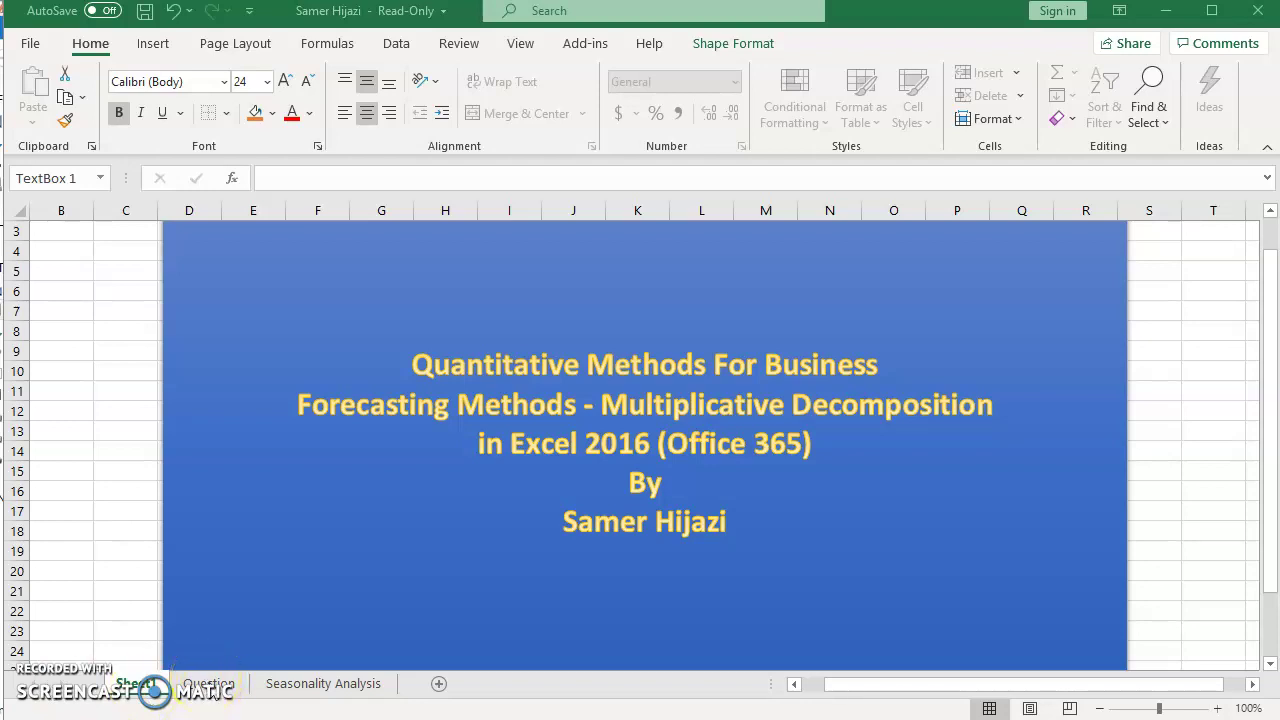
Open the Question sheet and examine the table layout down to the seasonal ratios and future-period forecast sections
{"action": "left_click", "coordinate": [208, 683]}
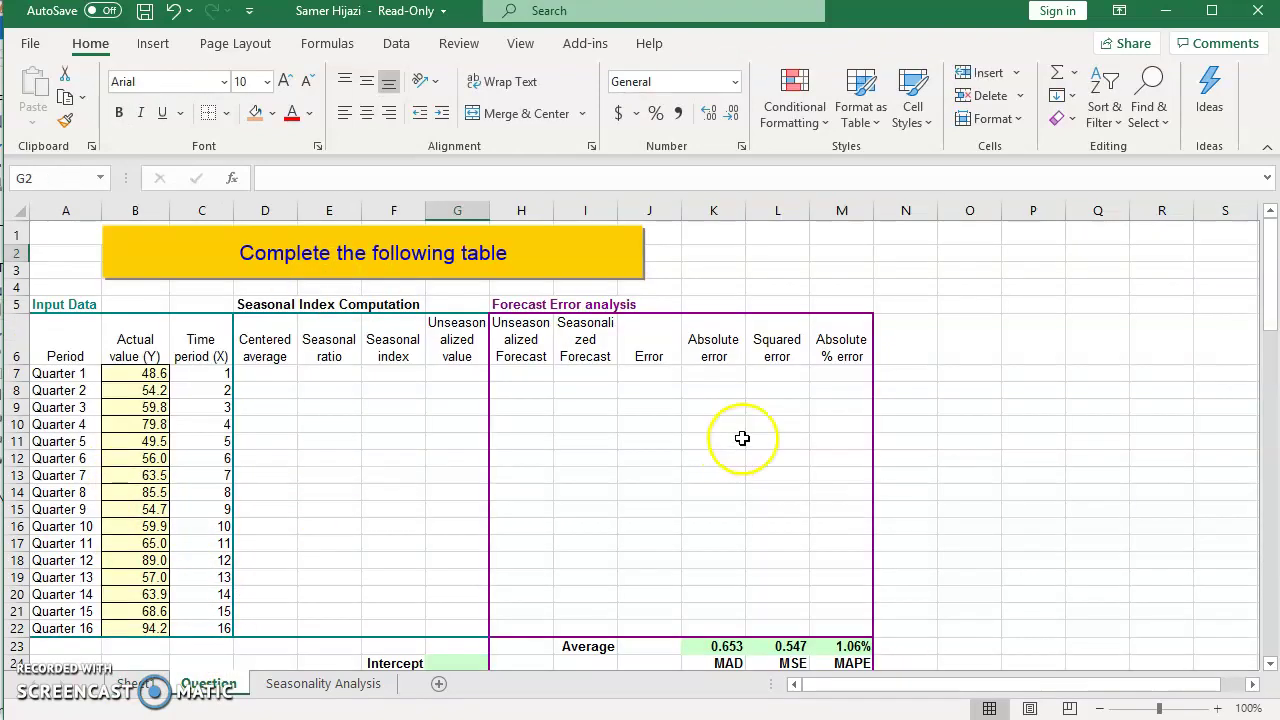
{"action": "left_click_drag", "start_coordinate": [1270, 248], "coordinate": [1272, 245]}
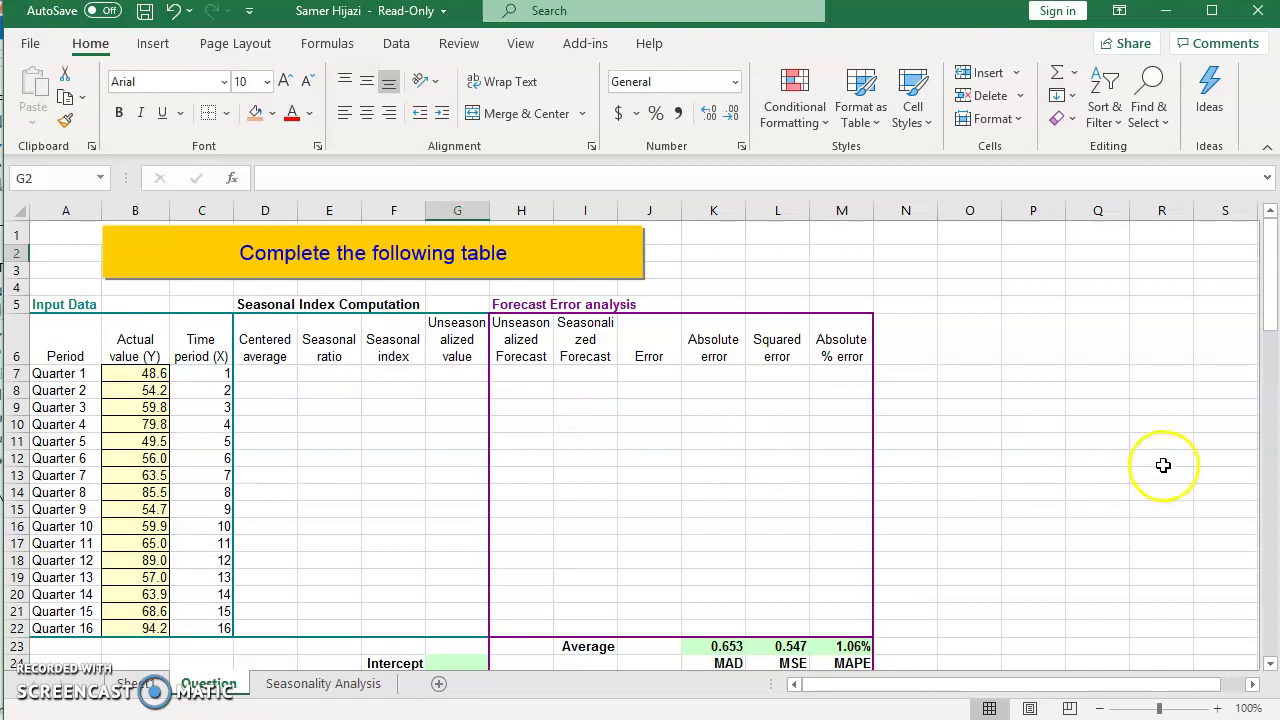
{"action": "left_click_drag", "start_coordinate": [1268, 318], "coordinate": [1256, 420]}
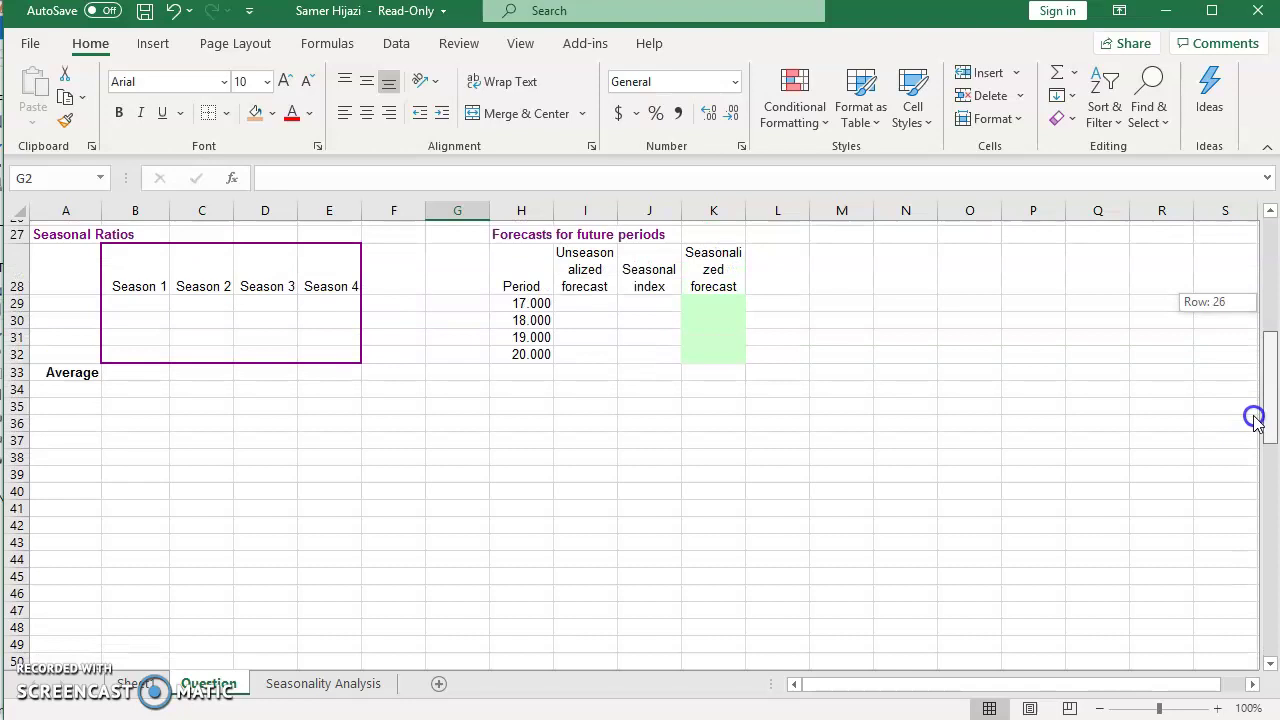
{"action": "left_click_drag", "start_coordinate": [1256, 420], "coordinate": [1240, 274]}
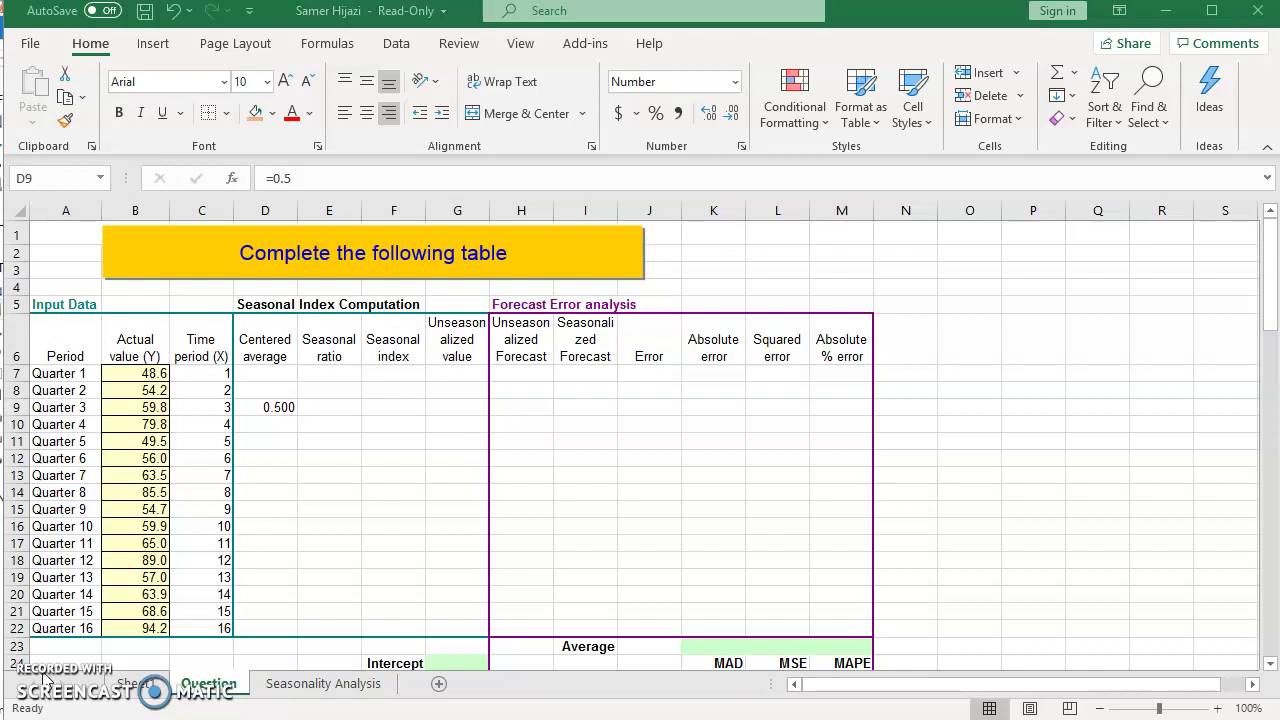
Clear cell D9 and enter the Quarter 3 centered average formula =(0.5*B7+B8+B9+B10+0.5), accepting the suggested closing parenthesis
{"action": "left_click", "coordinate": [288, 406]}
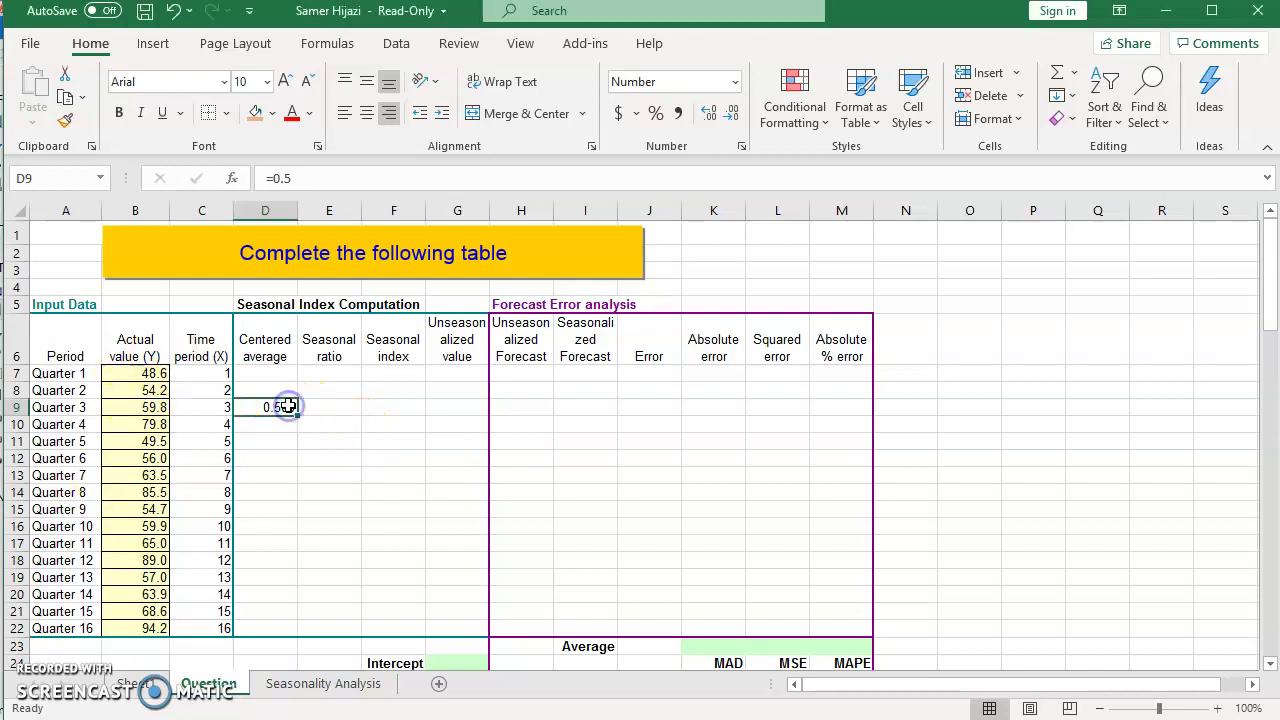
{"action": "key", "text": "Delete"}
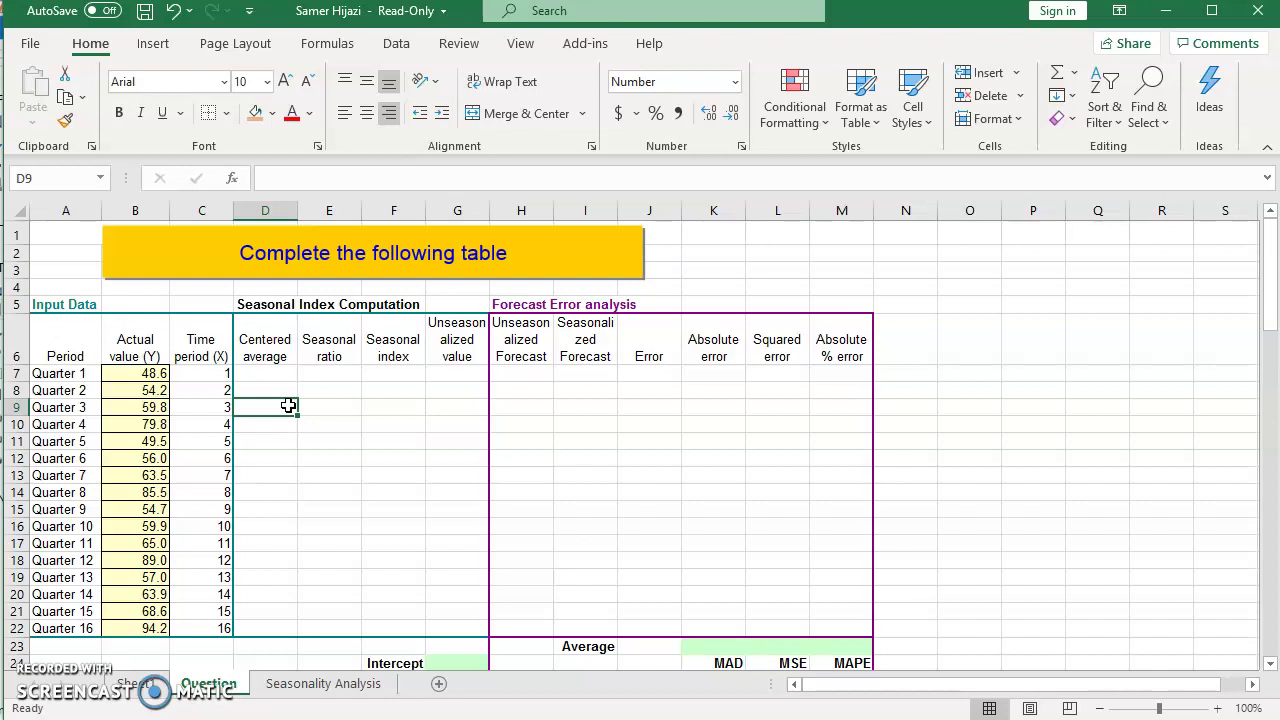
{"action": "type", "text": "="}
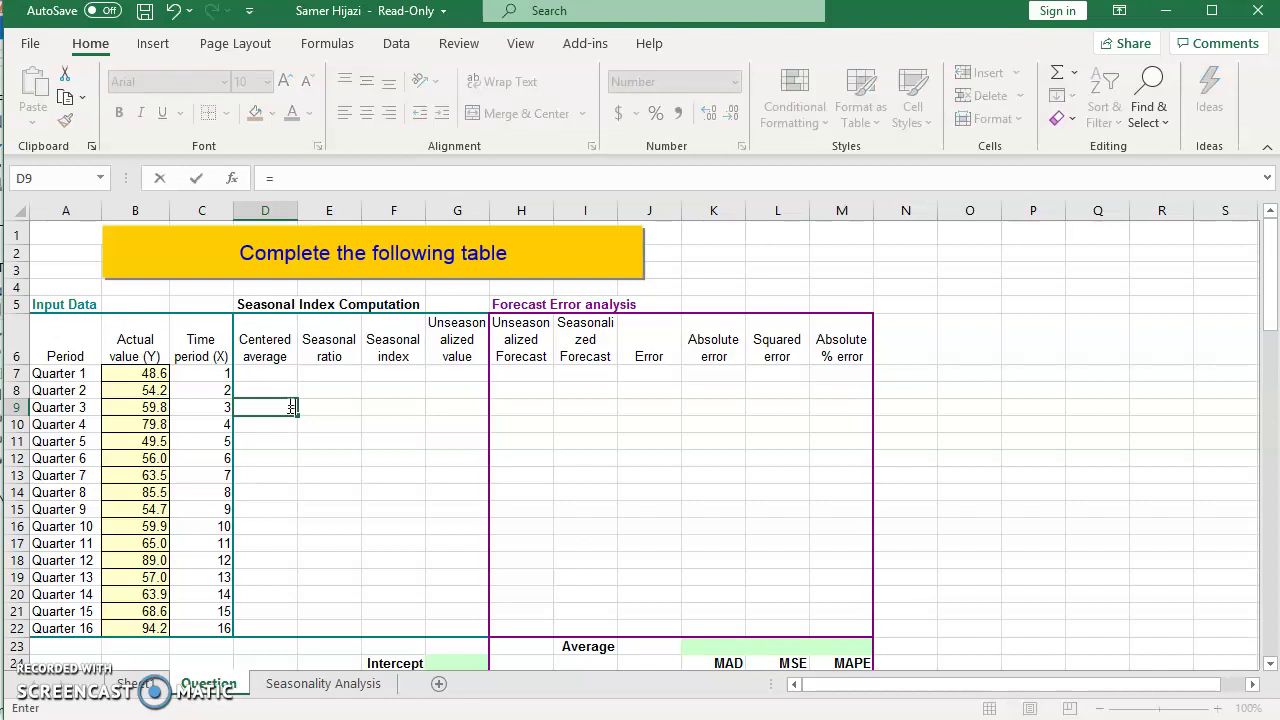
{"action": "type", "text": "(0.5*"}
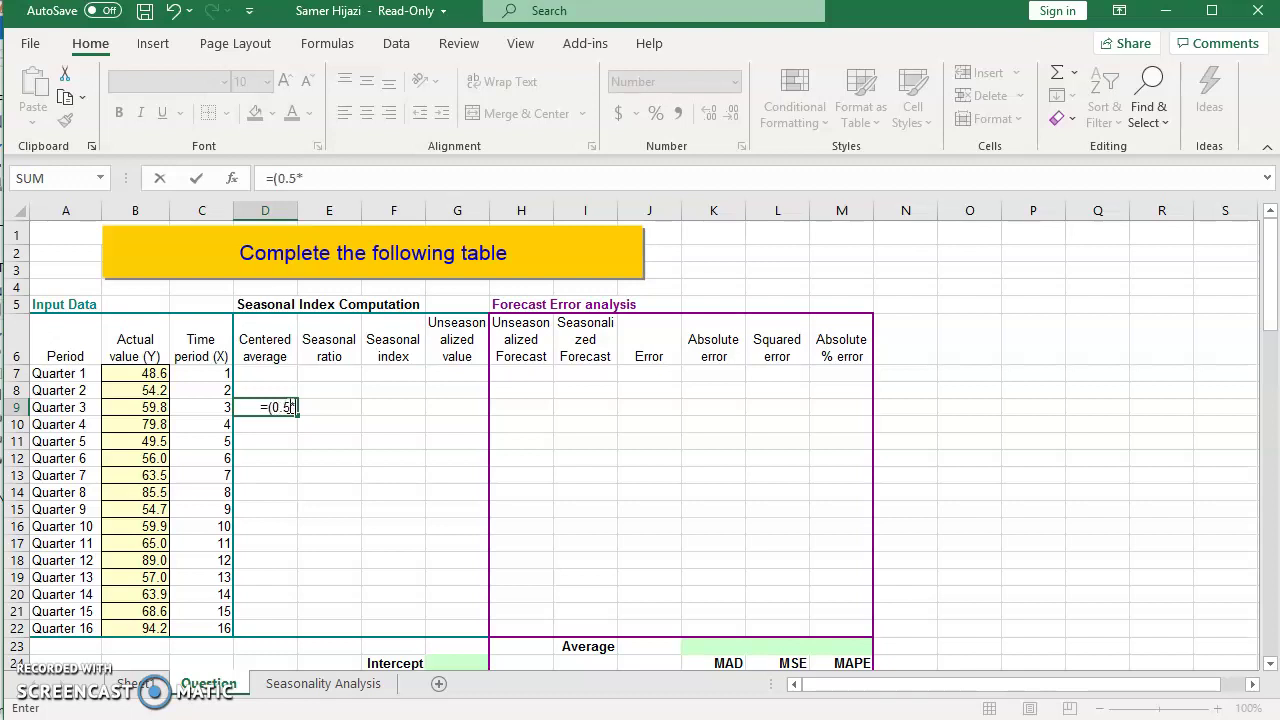
{"action": "left_click", "coordinate": [139, 373]}
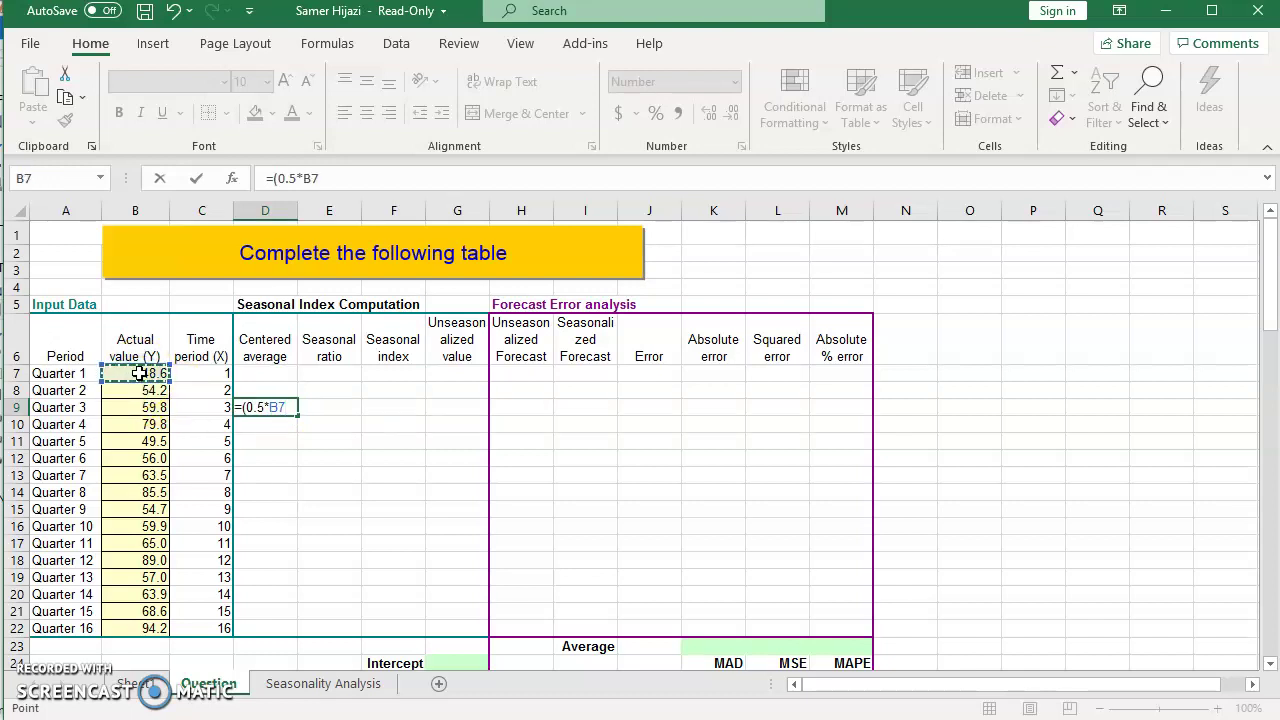
{"action": "type", "text": "+"}
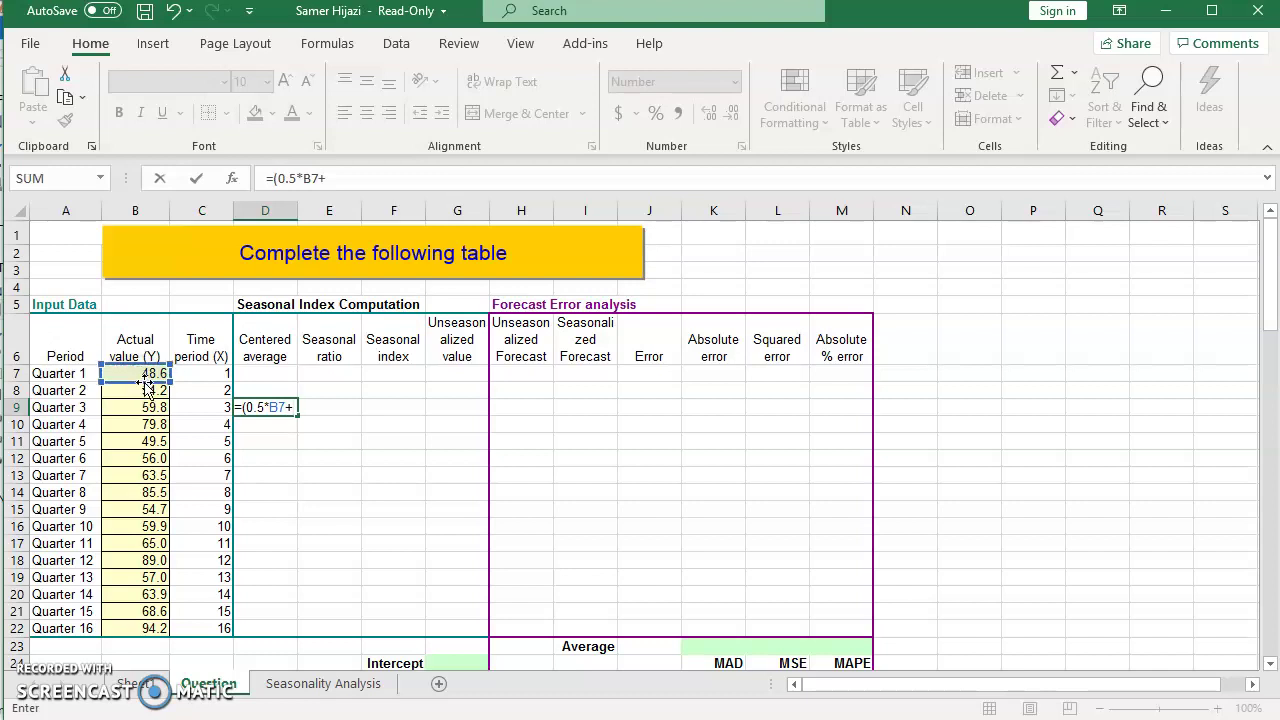
{"action": "left_click", "coordinate": [147, 390]}
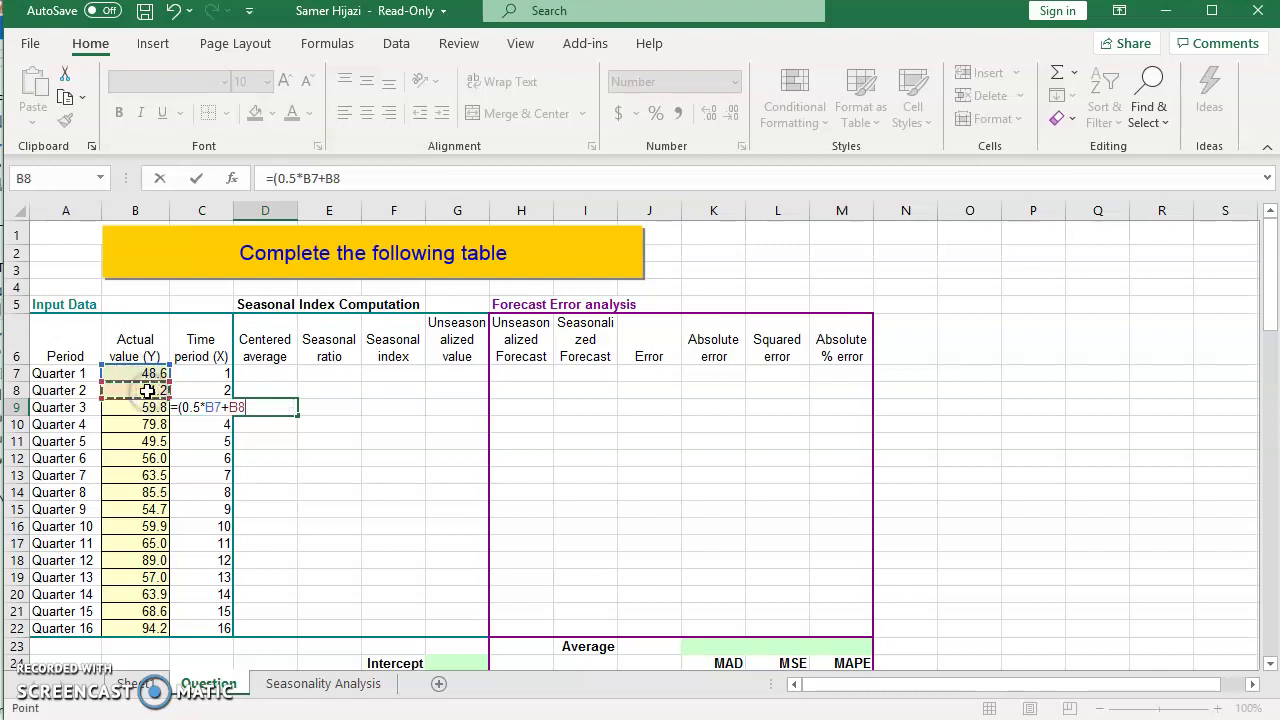
{"action": "type", "text": "+"}
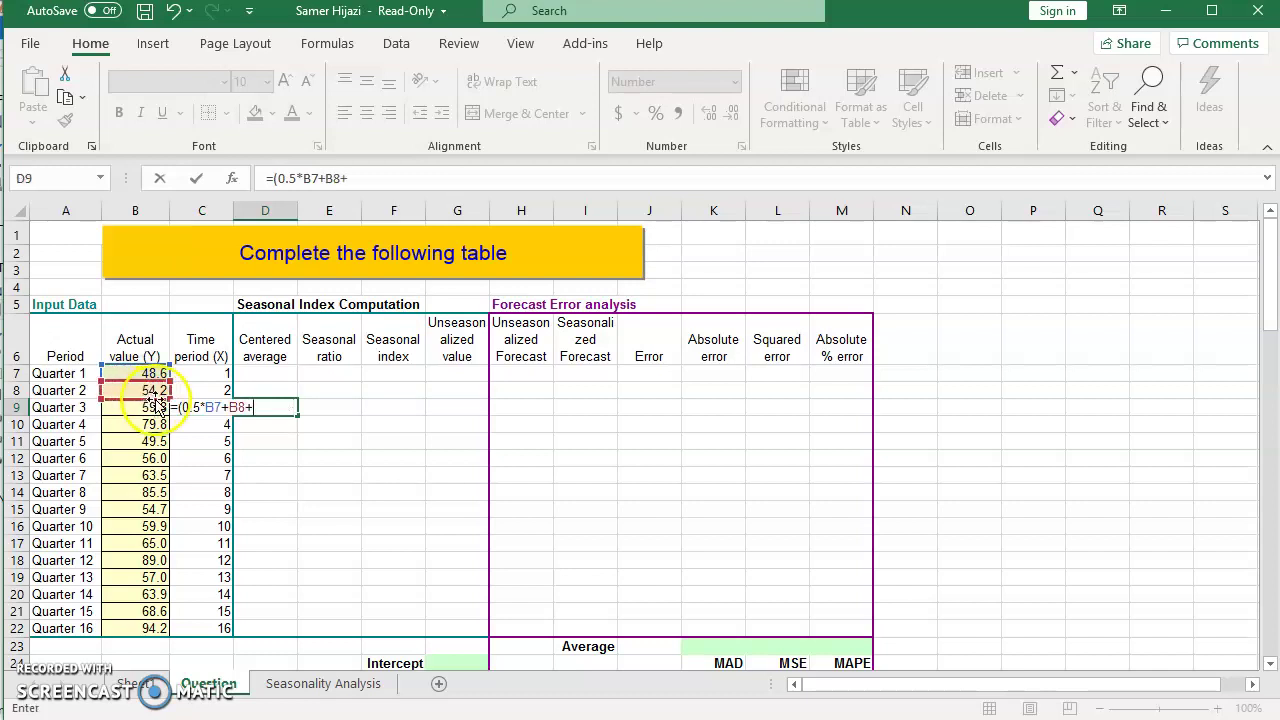
{"action": "left_click", "coordinate": [150, 407]}
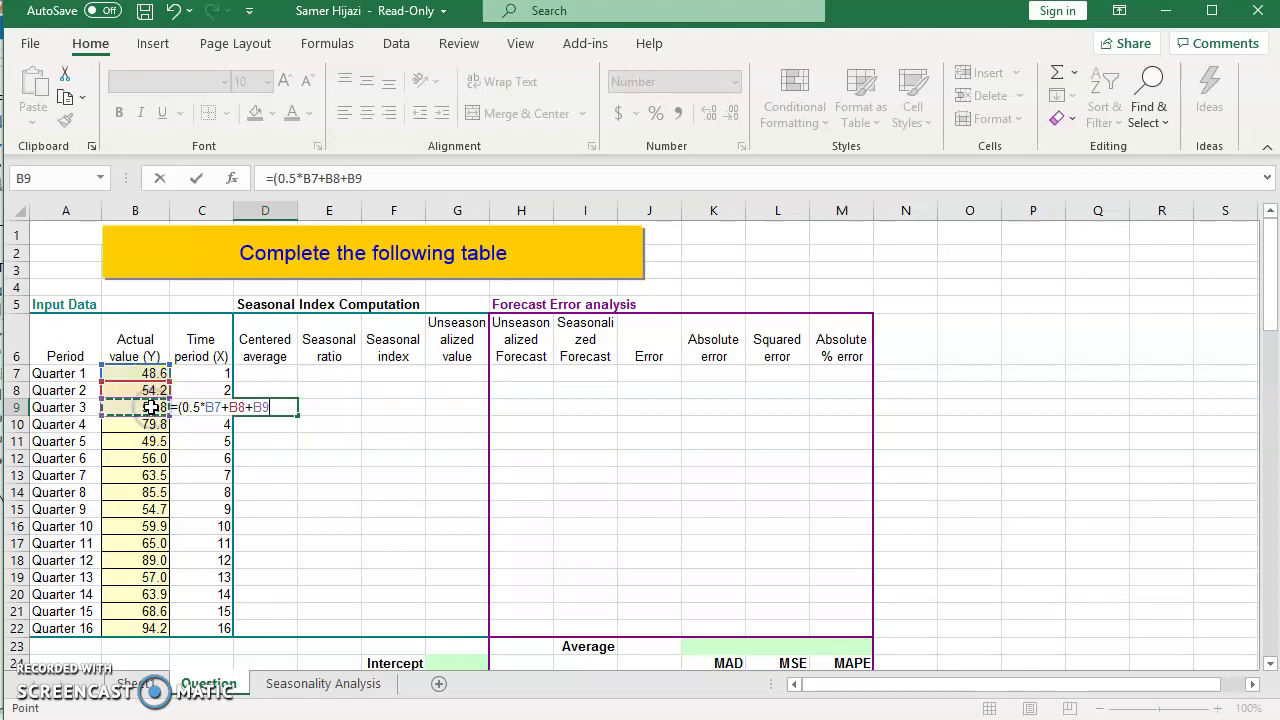
{"action": "type", "text": "+"}
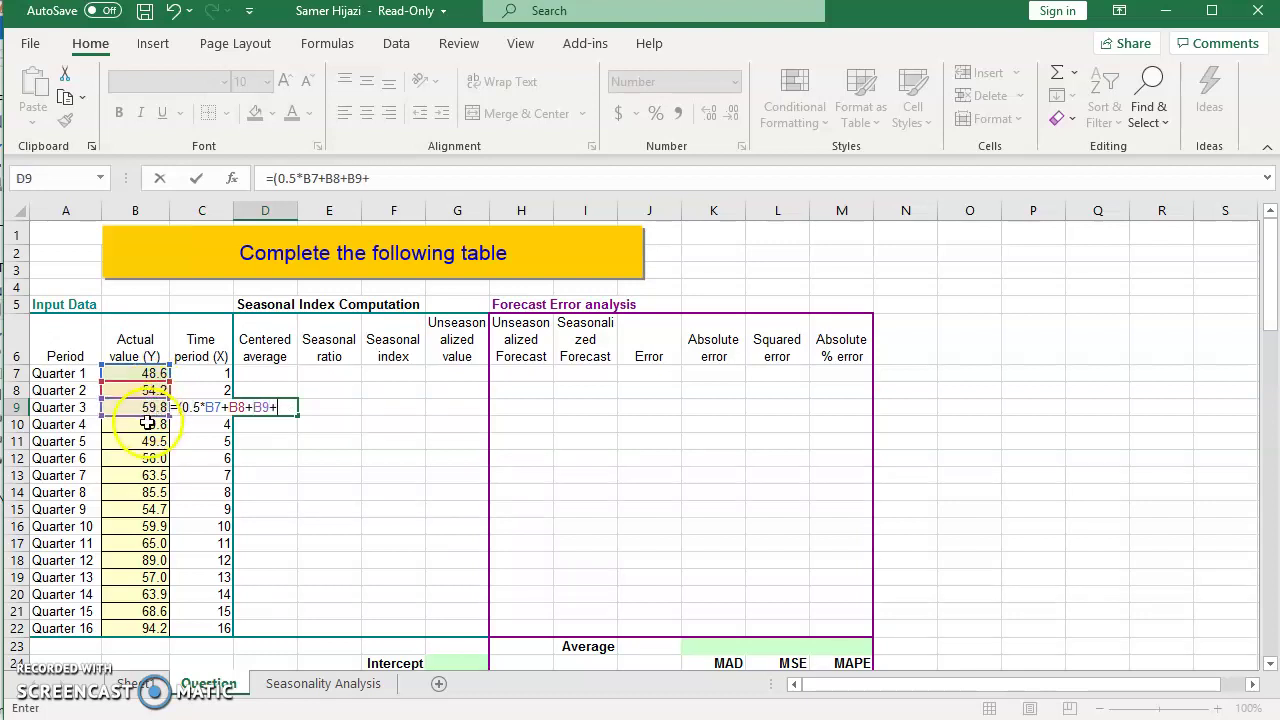
{"action": "left_click", "coordinate": [147, 424]}
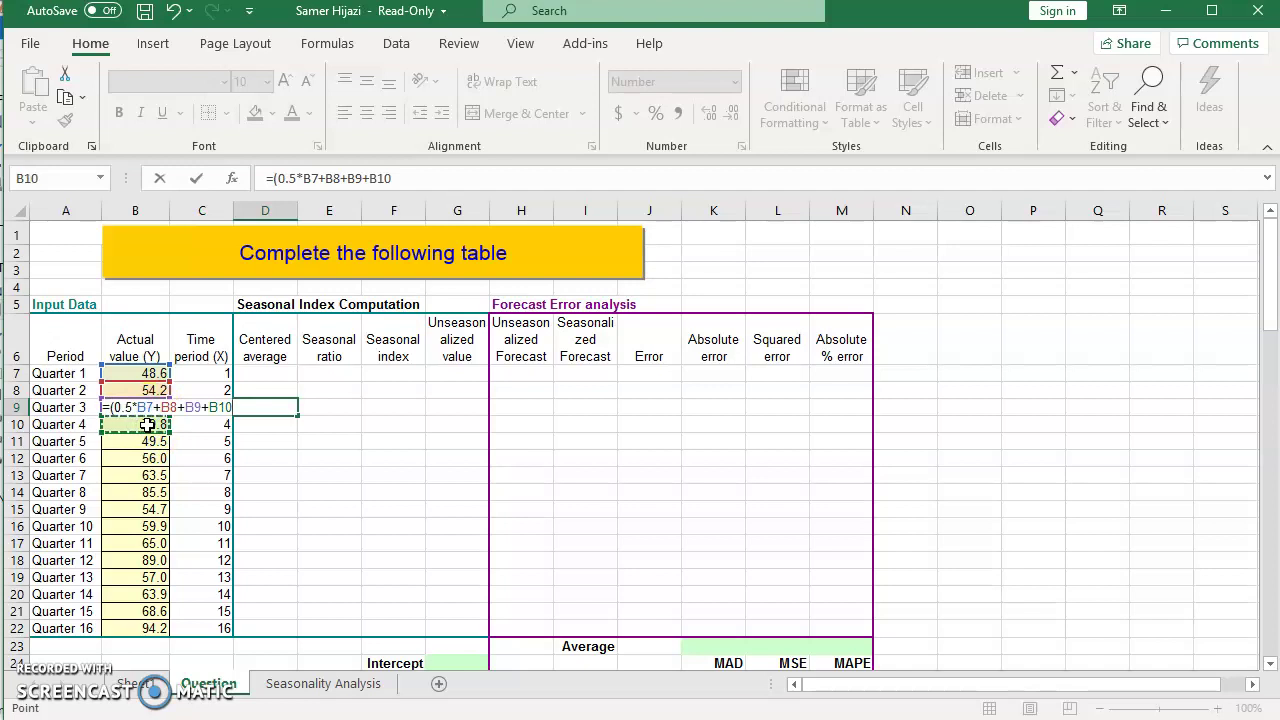
{"action": "type", "text": "+0.5"}
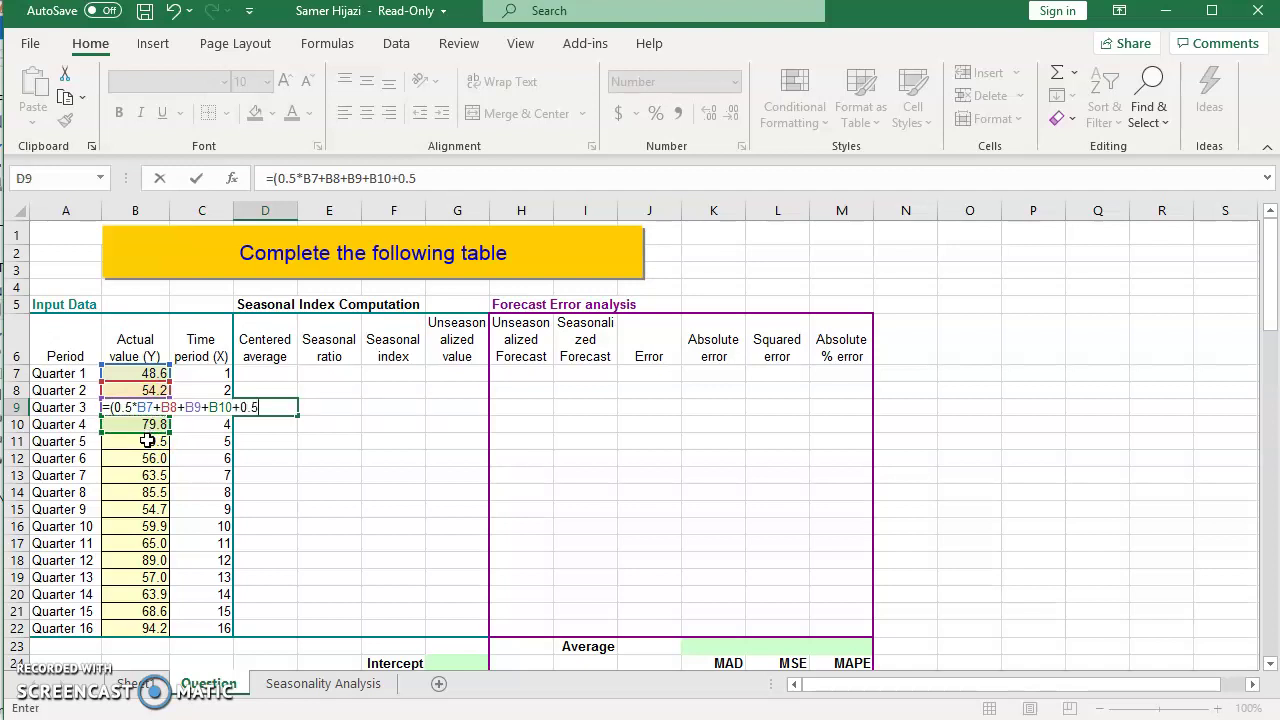
{"action": "key", "text": "Return"}
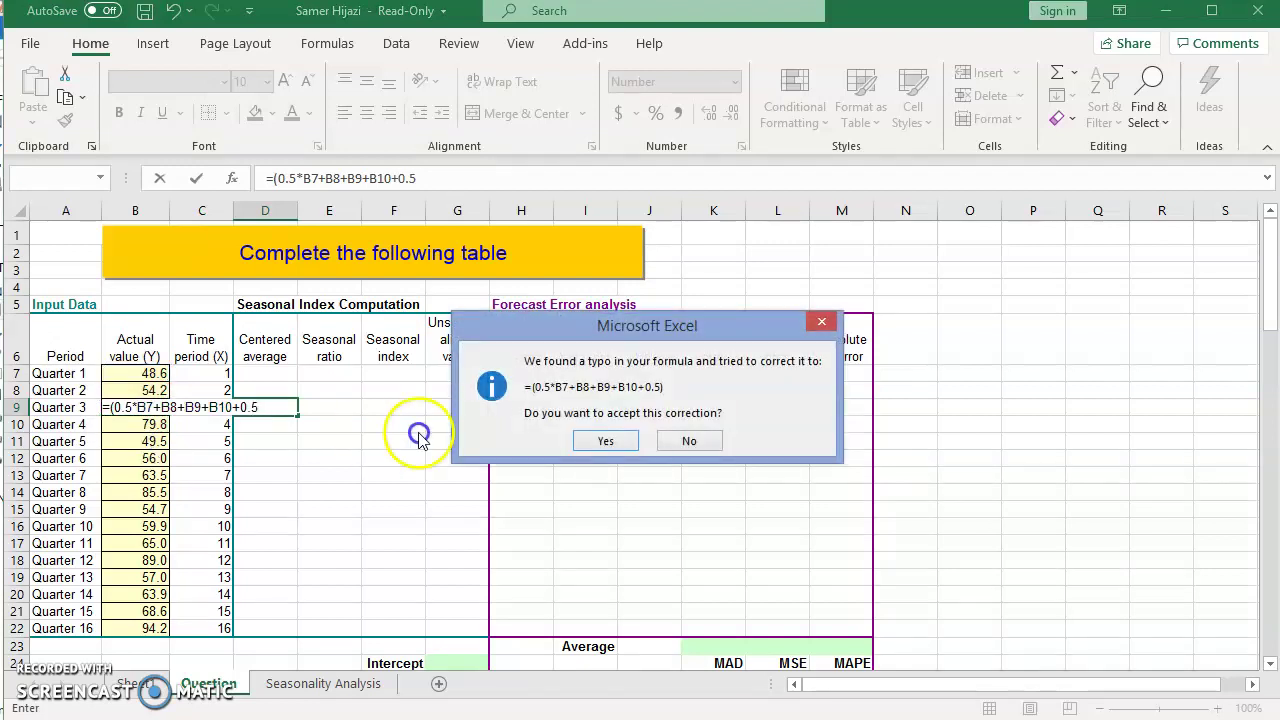
{"action": "left_click", "coordinate": [607, 441]}
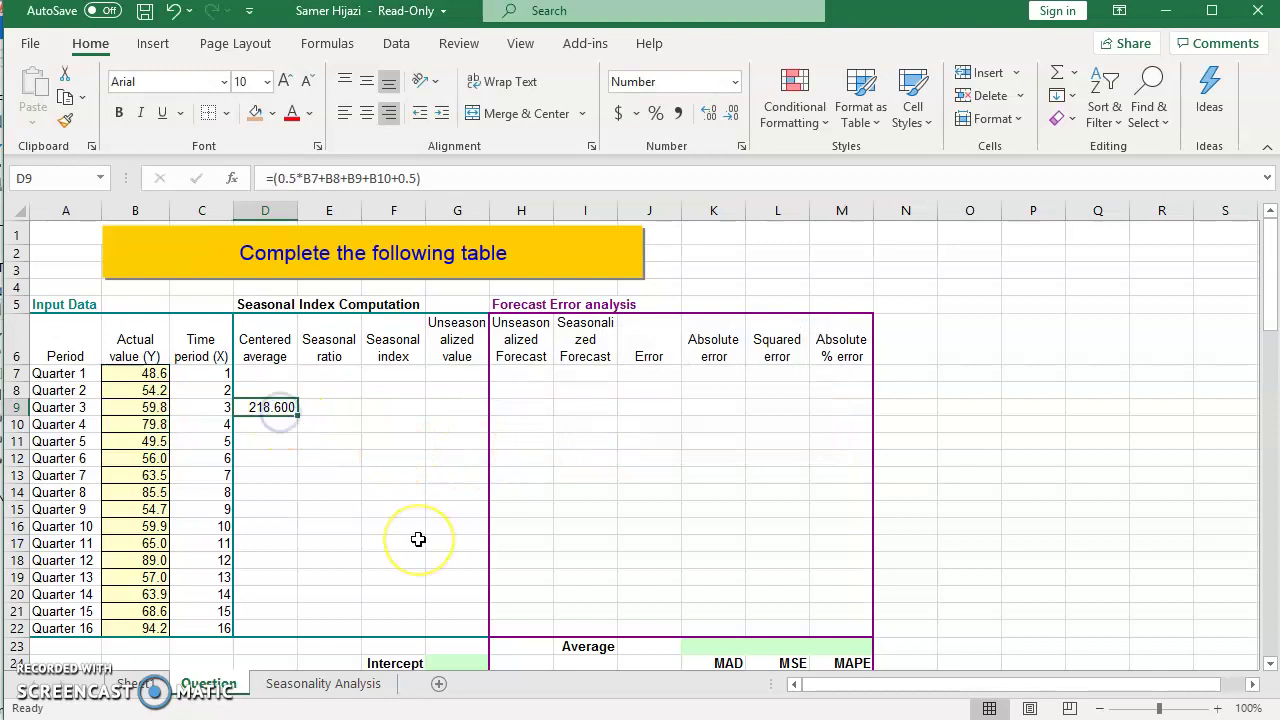
Edit the Quarter 3 centered average formula in D9 to read =(0.5*B7+B8+B9+B10+0.5*B11)/4
{"action": "key", "text": "F2"}
{"action": "key", "text": "BackSpace"}
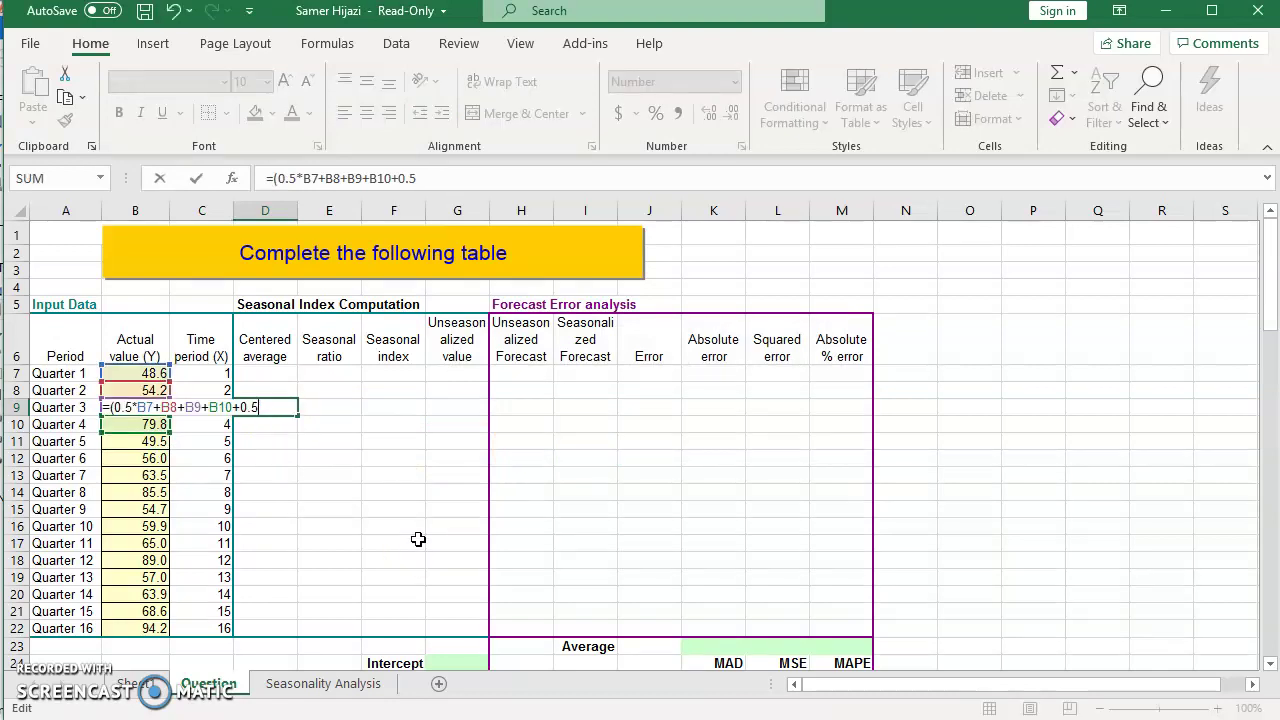
{"action": "type", "text": "*"}
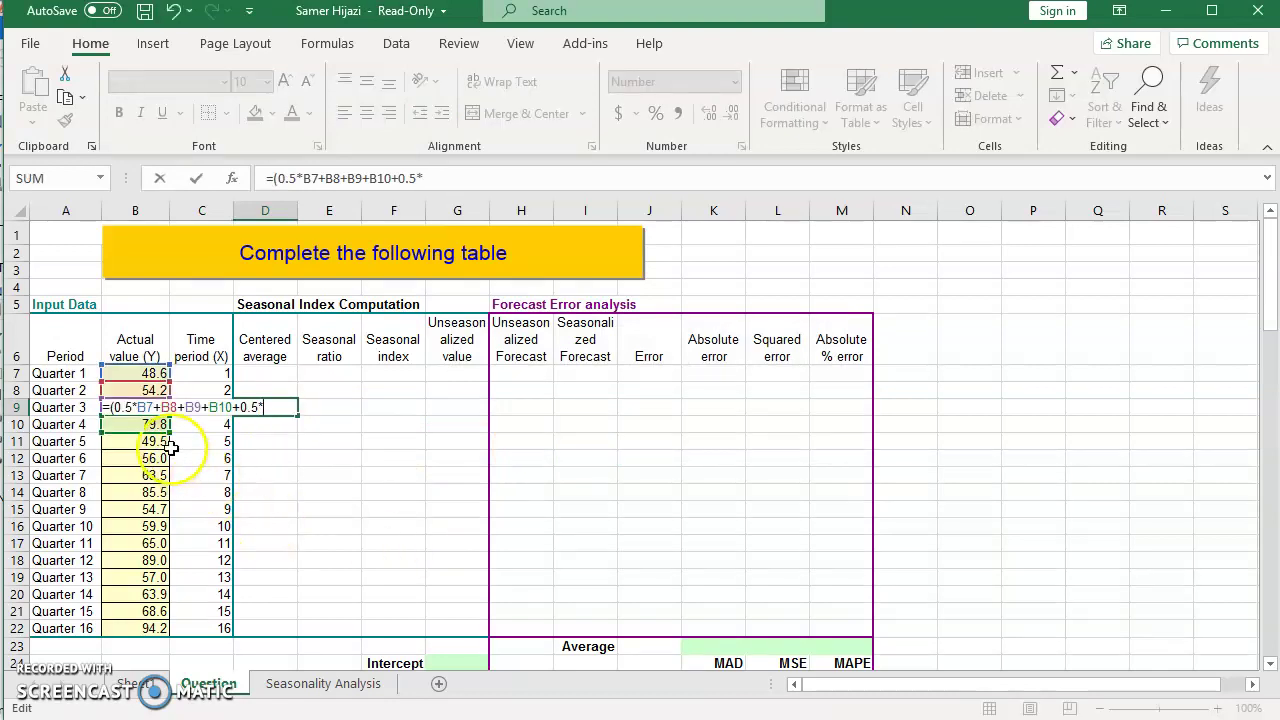
{"action": "left_click", "coordinate": [163, 441]}
{"action": "type", "text": ")"}
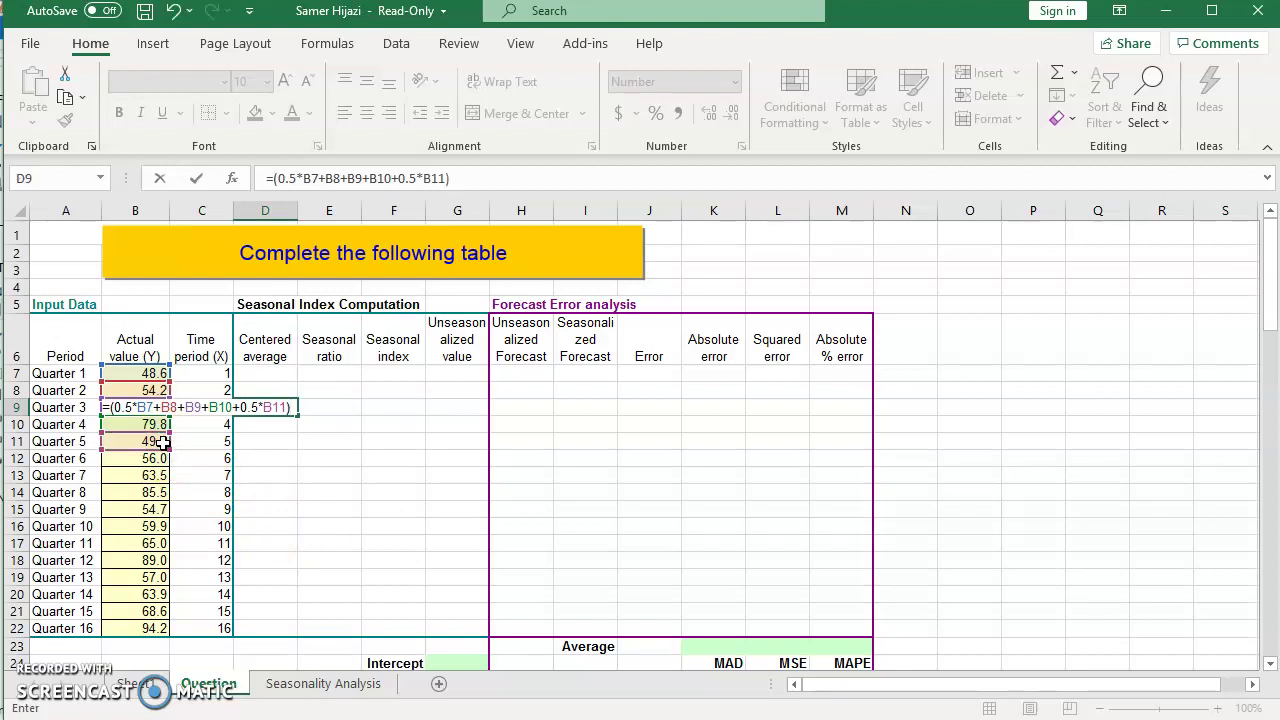
{"action": "type", "text": "/4"}
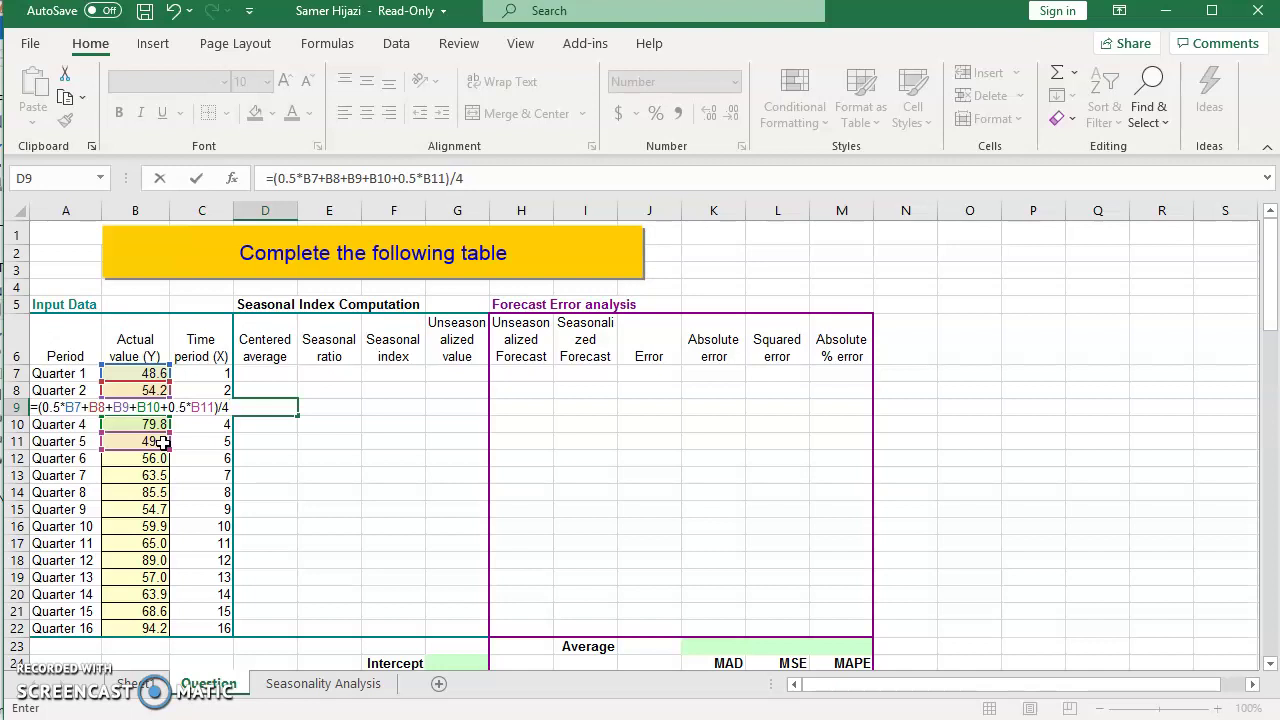
{"action": "key", "text": "Return"}
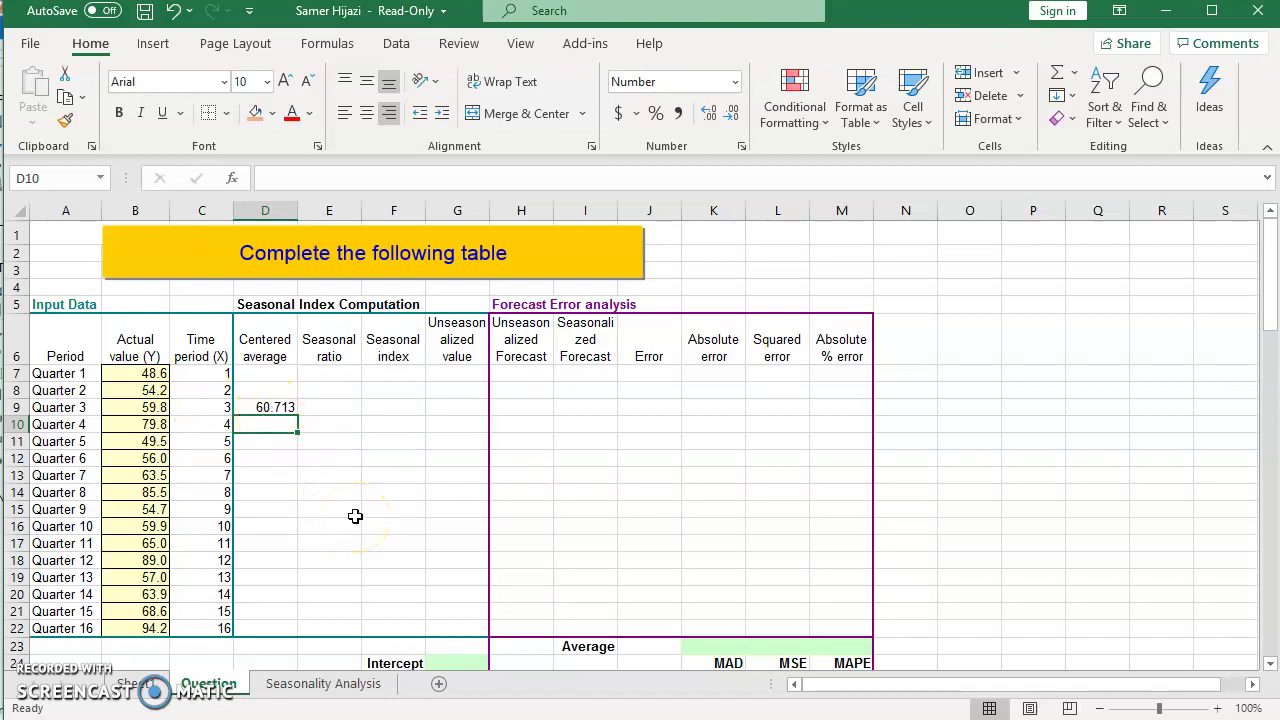
Enter the Quarter 4 centered average in D10 as =(0.5*B8+B9+B10+B11+0.5*B12)/4, rejecting the suggested formula correction
{"action": "type", "text": "=(0.5"}
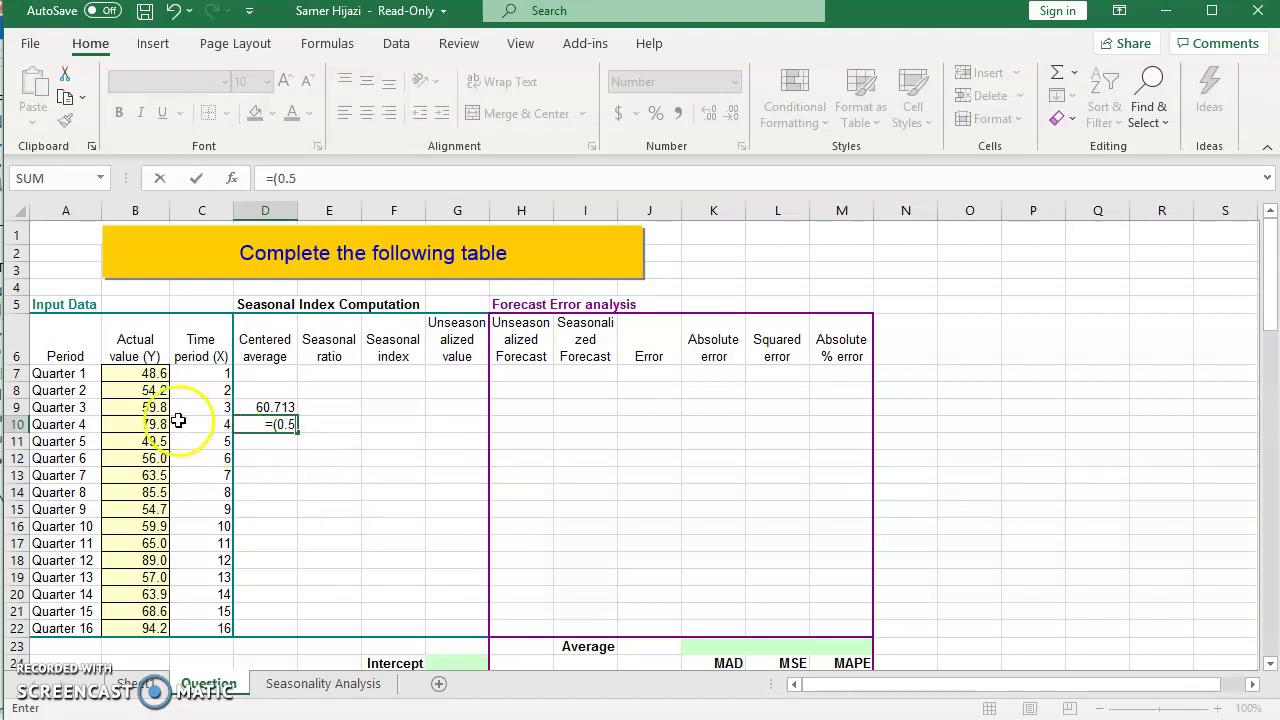
{"action": "left_click", "coordinate": [152, 390]}
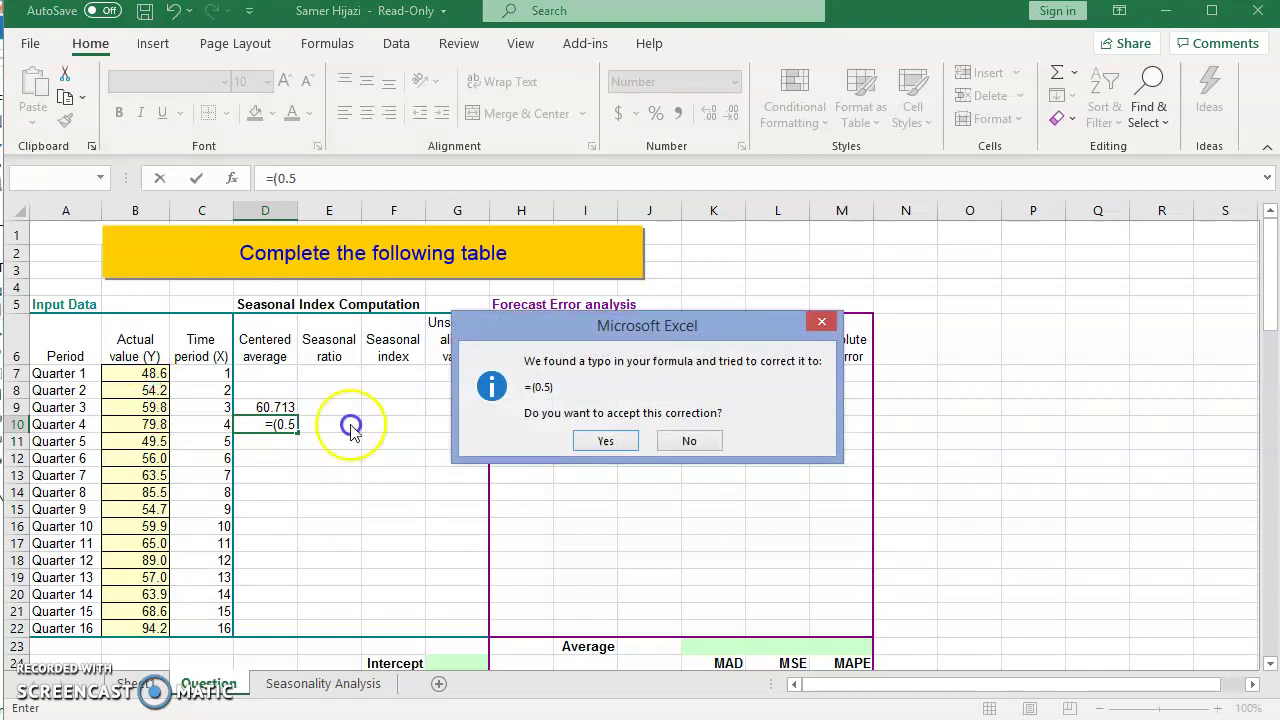
{"action": "left_click", "coordinate": [690, 441]}
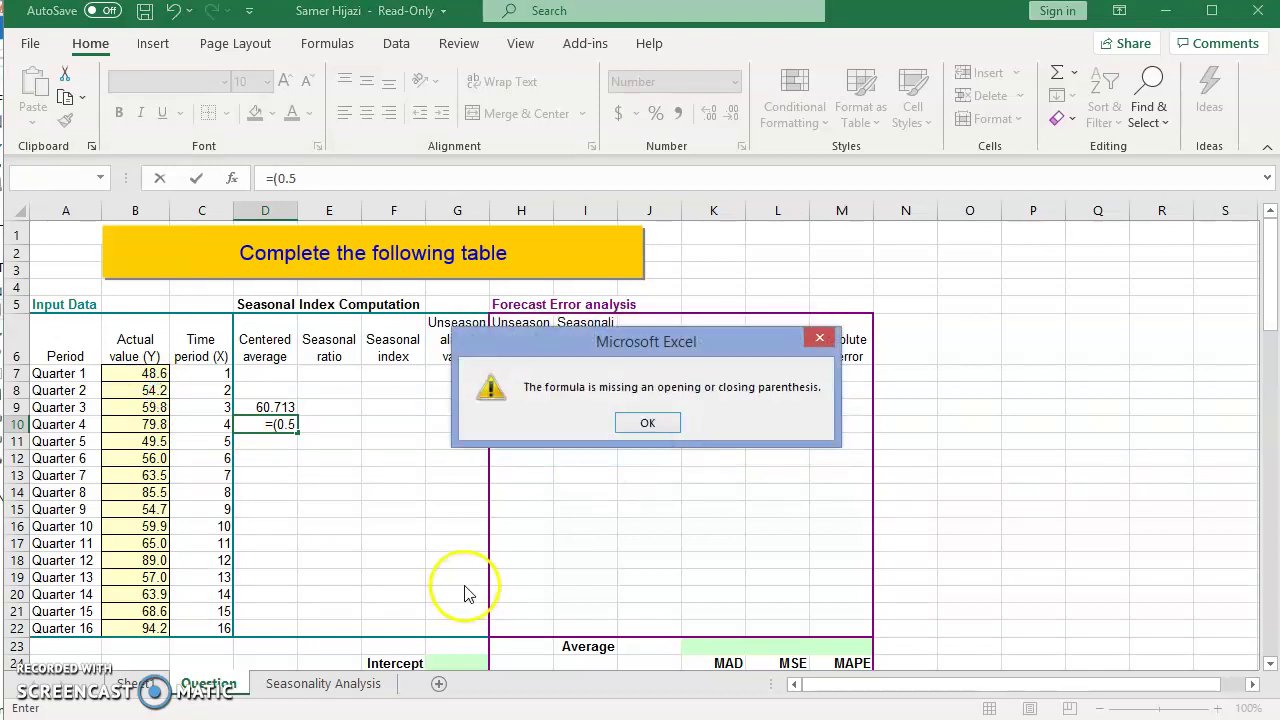
{"action": "left_click", "coordinate": [643, 421]}
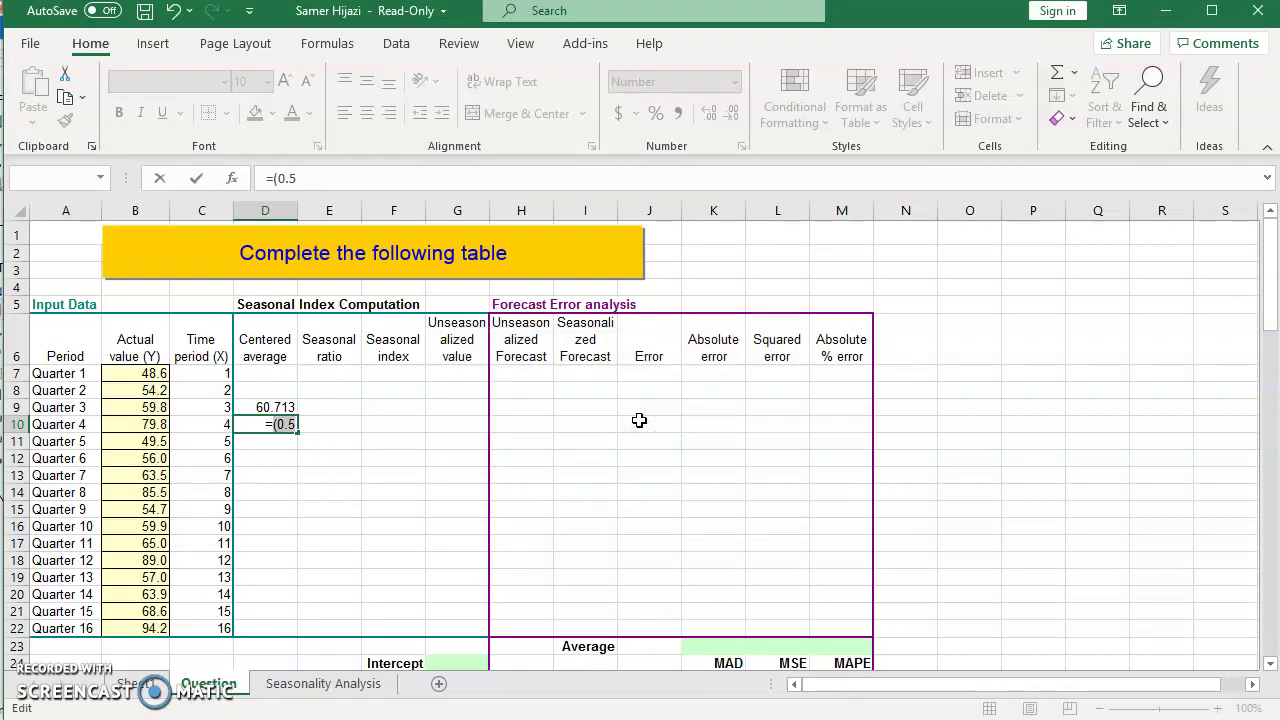
{"action": "type", "text": "*"}
{"action": "left_click", "coordinate": [140, 432]}
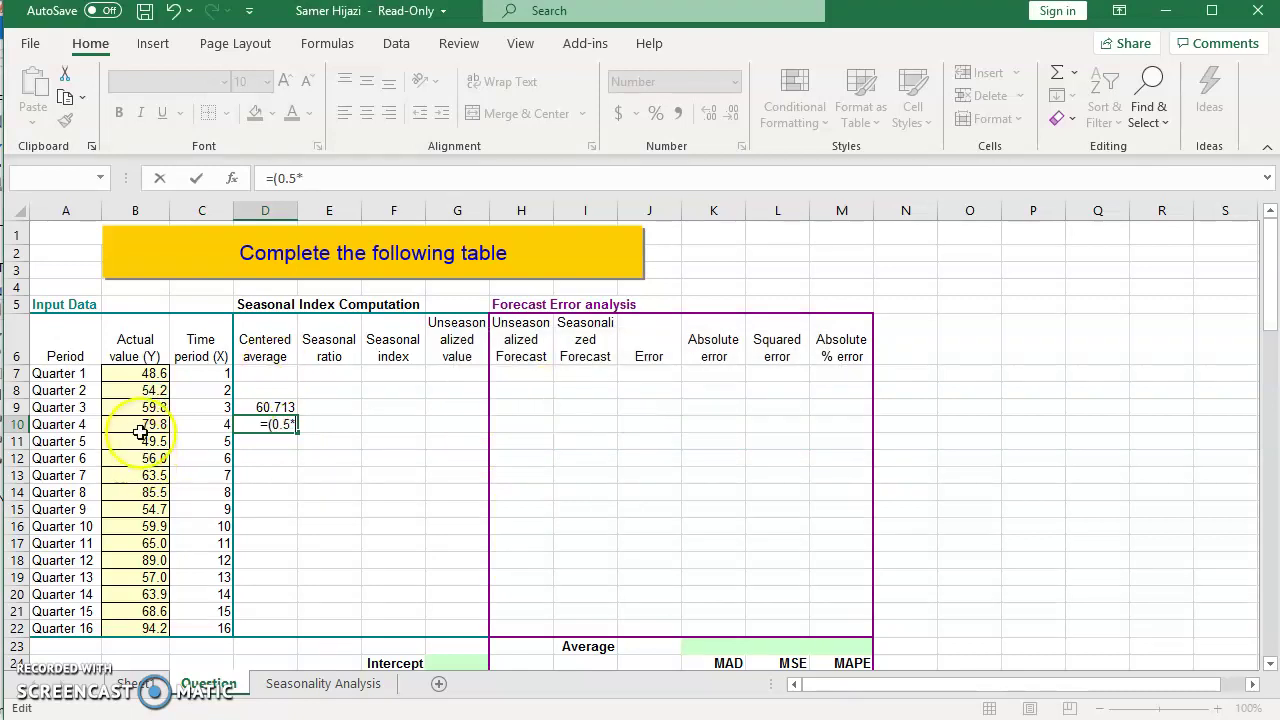
{"action": "left_click", "coordinate": [143, 390]}
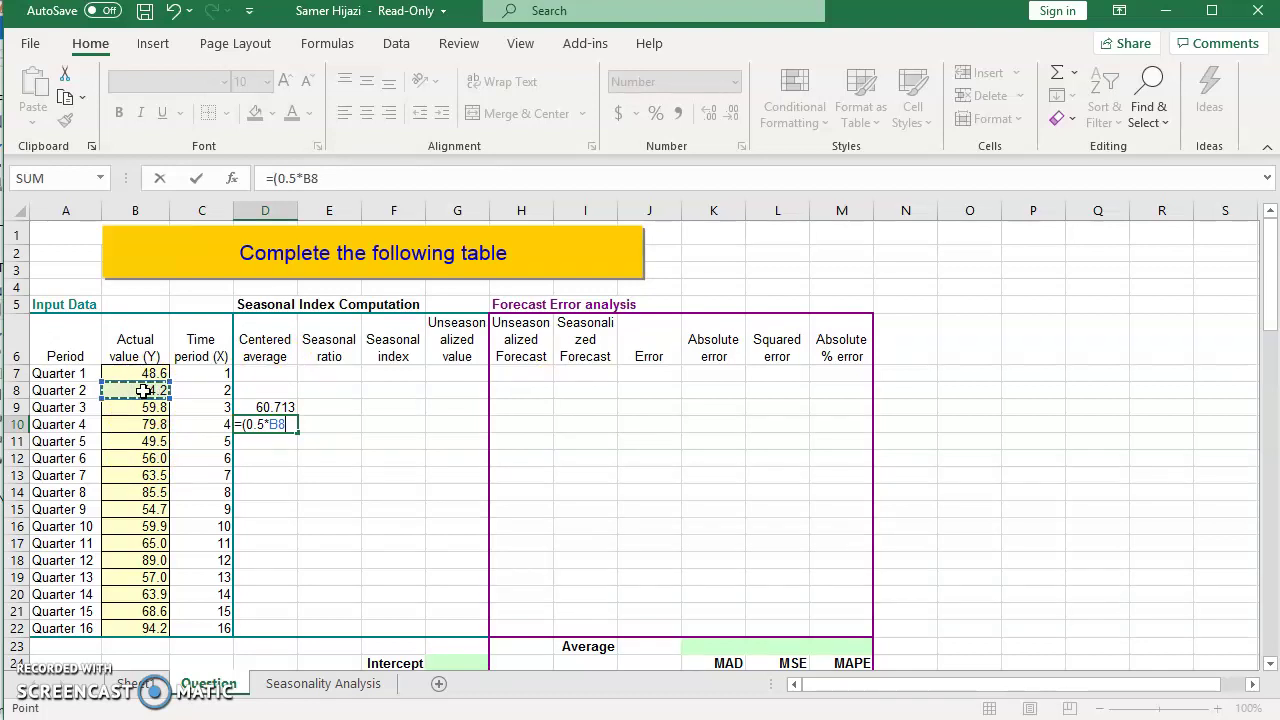
{"action": "type", "text": "+"}
{"action": "left_click", "coordinate": [147, 407]}
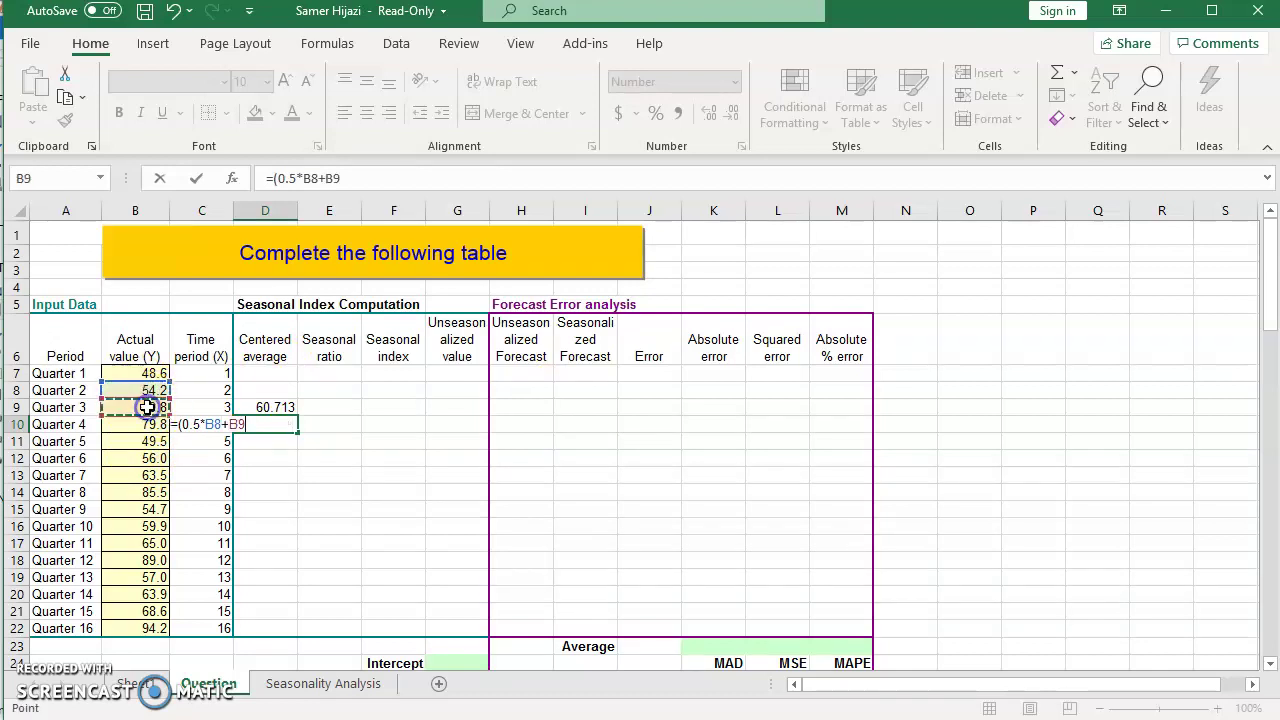
{"action": "type", "text": "+"}
{"action": "left_click", "coordinate": [148, 424]}
{"action": "type", "text": "+"}
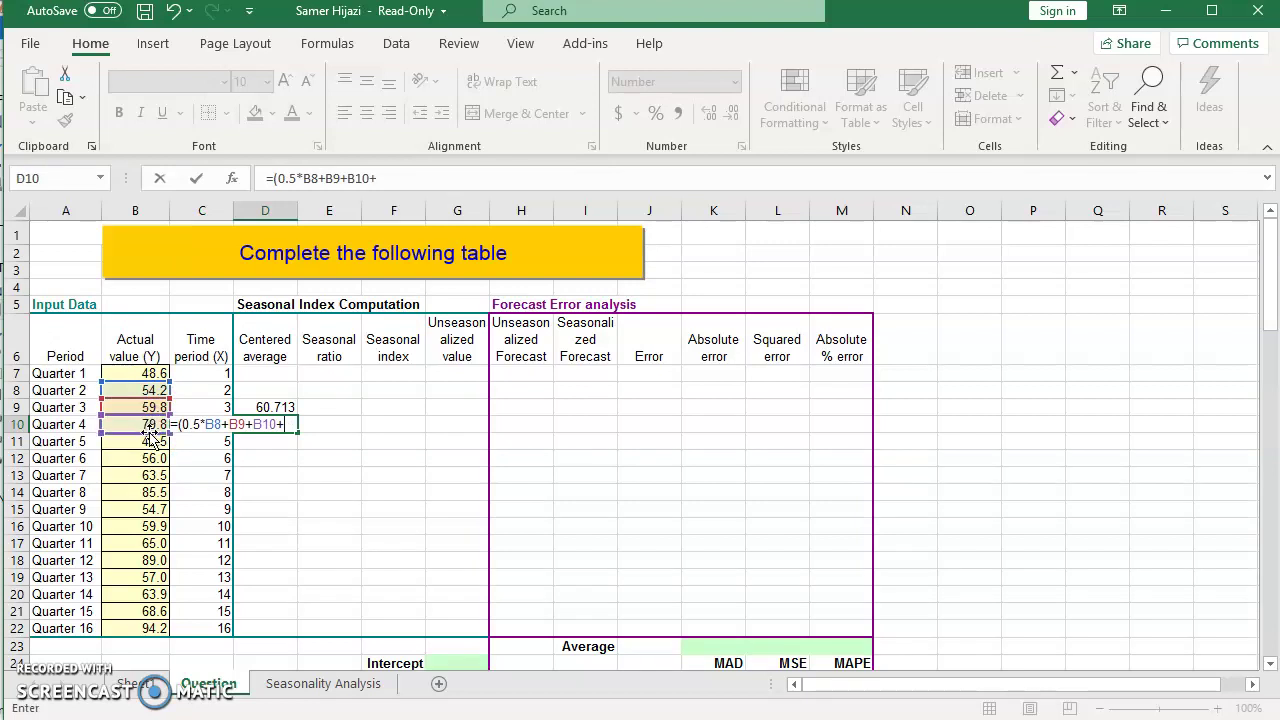
{"action": "left_click", "coordinate": [148, 441]}
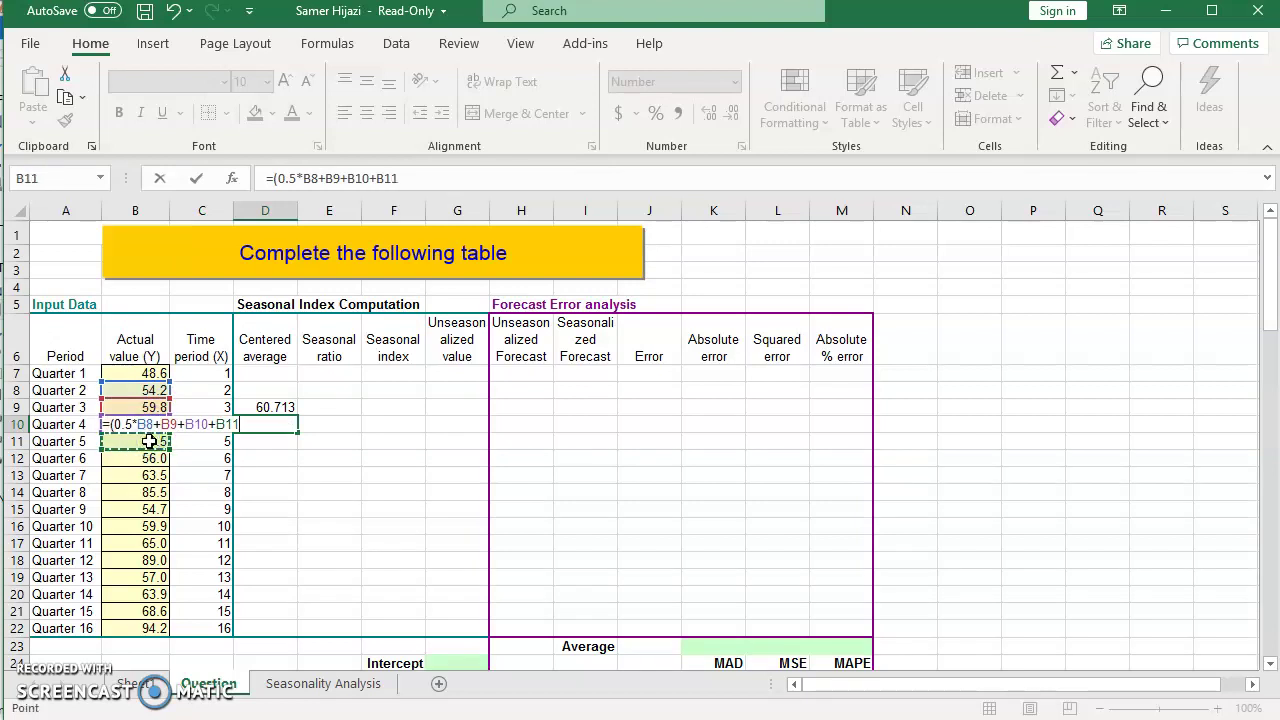
{"action": "type", "text": "+0.5*"}
{"action": "left_click", "coordinate": [148, 457]}
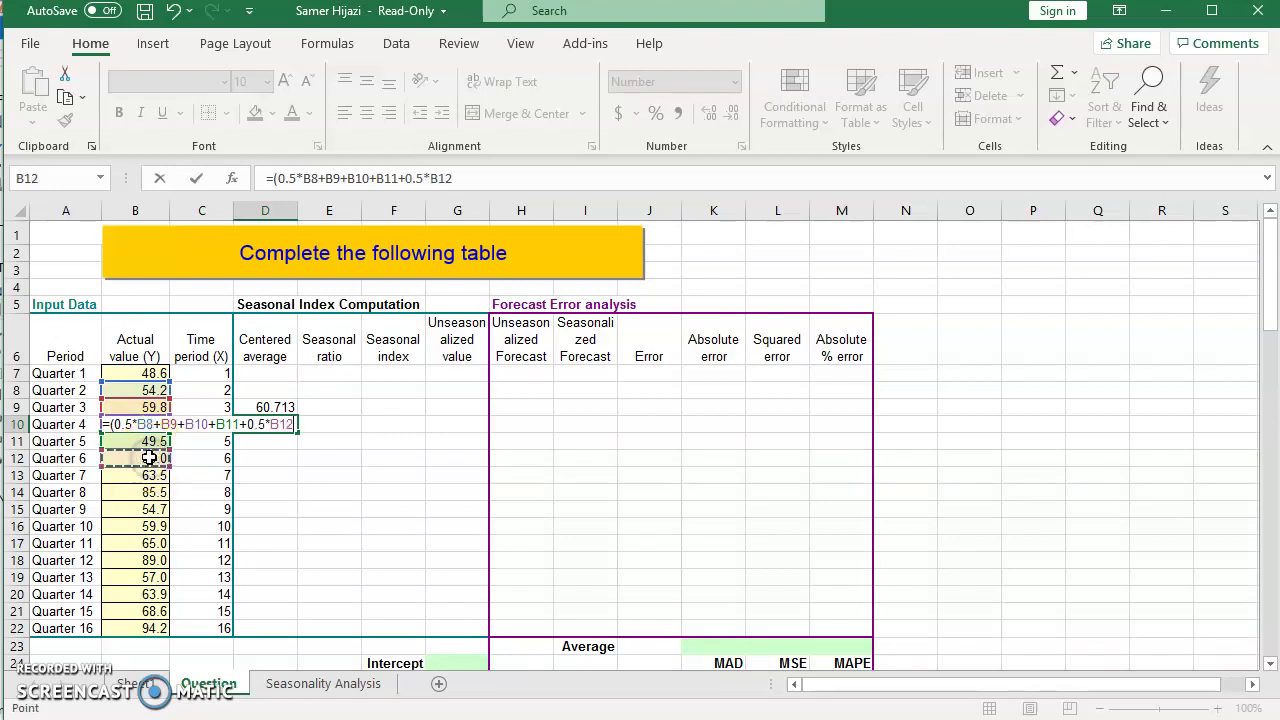
{"action": "type", "text": ")/4"}
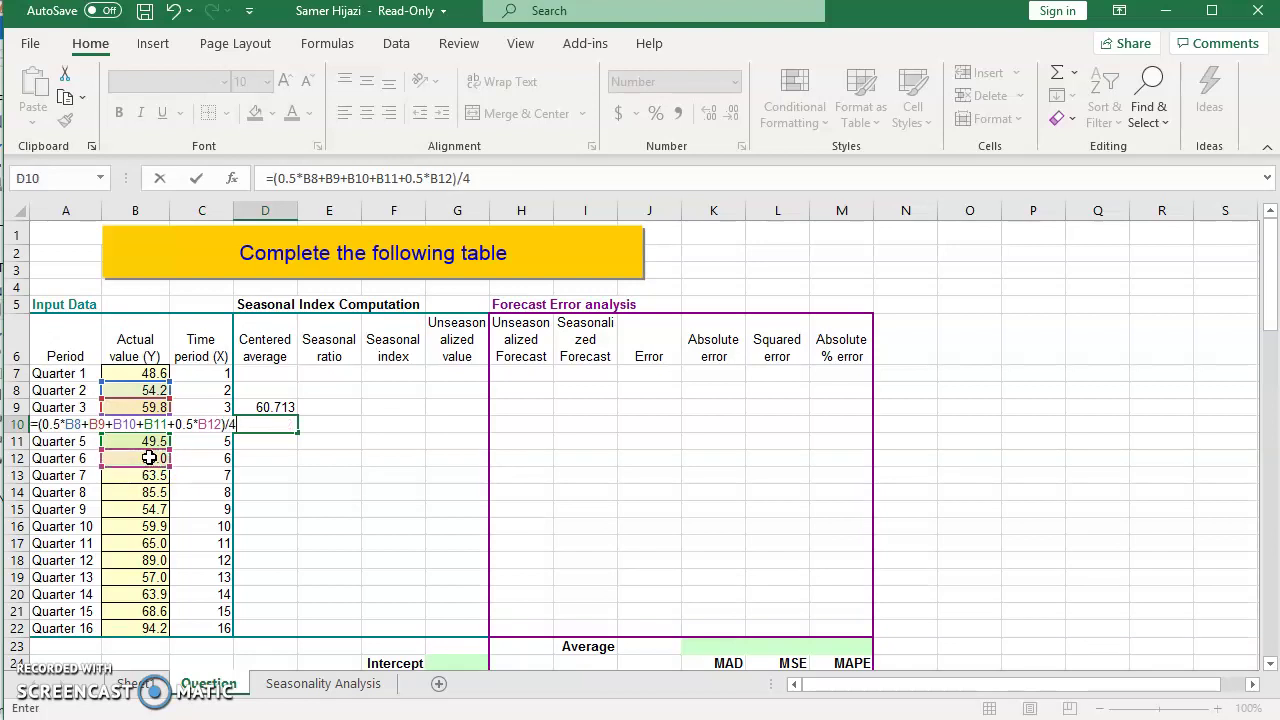
{"action": "key", "text": "Return"}
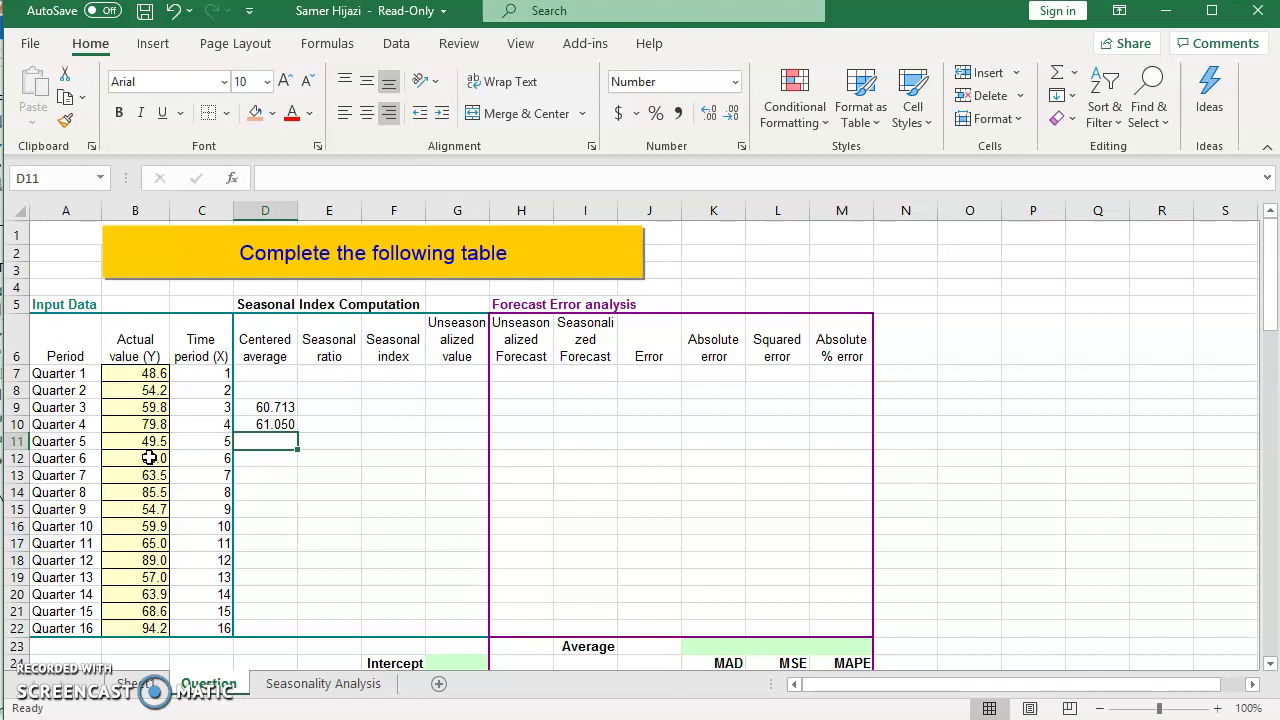
Fill the Quarter 4 centered average formula from D10 down through Quarter 14 in D20
{"action": "left_click", "coordinate": [287, 426]}
{"action": "left_click_drag", "start_coordinate": [297, 435], "coordinate": [283, 603]}
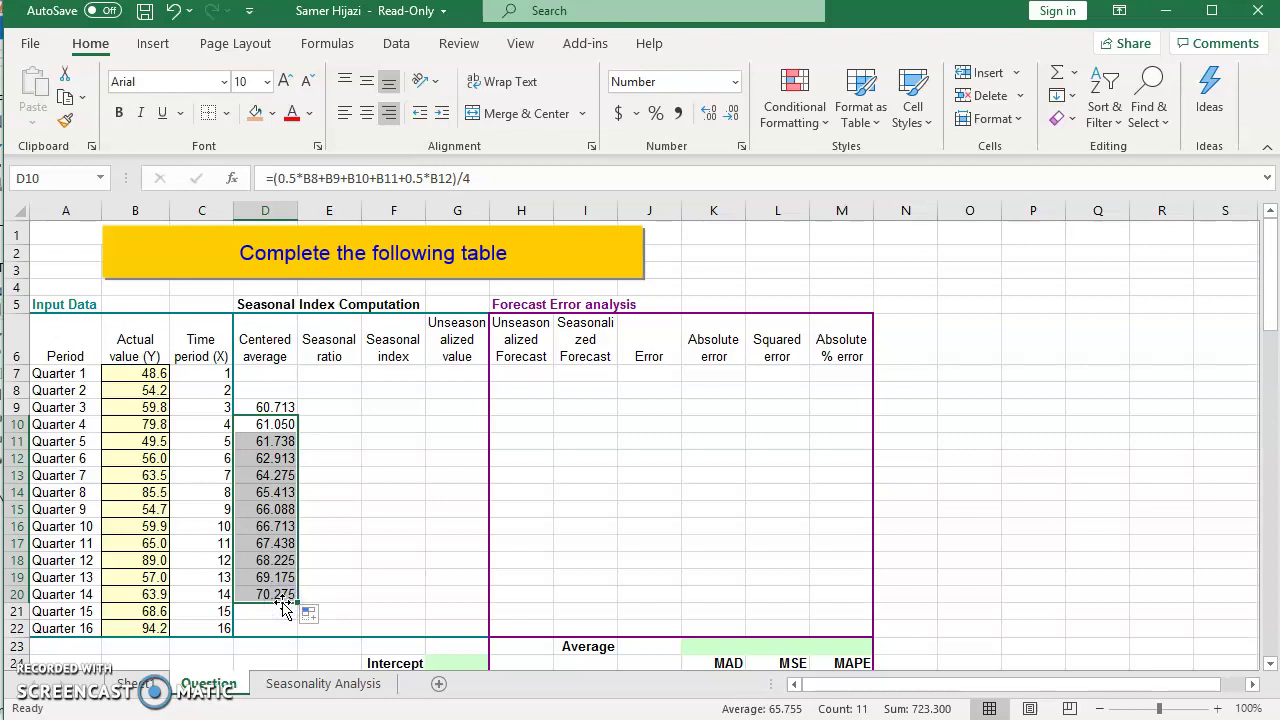
{"action": "left_click", "coordinate": [271, 612]}
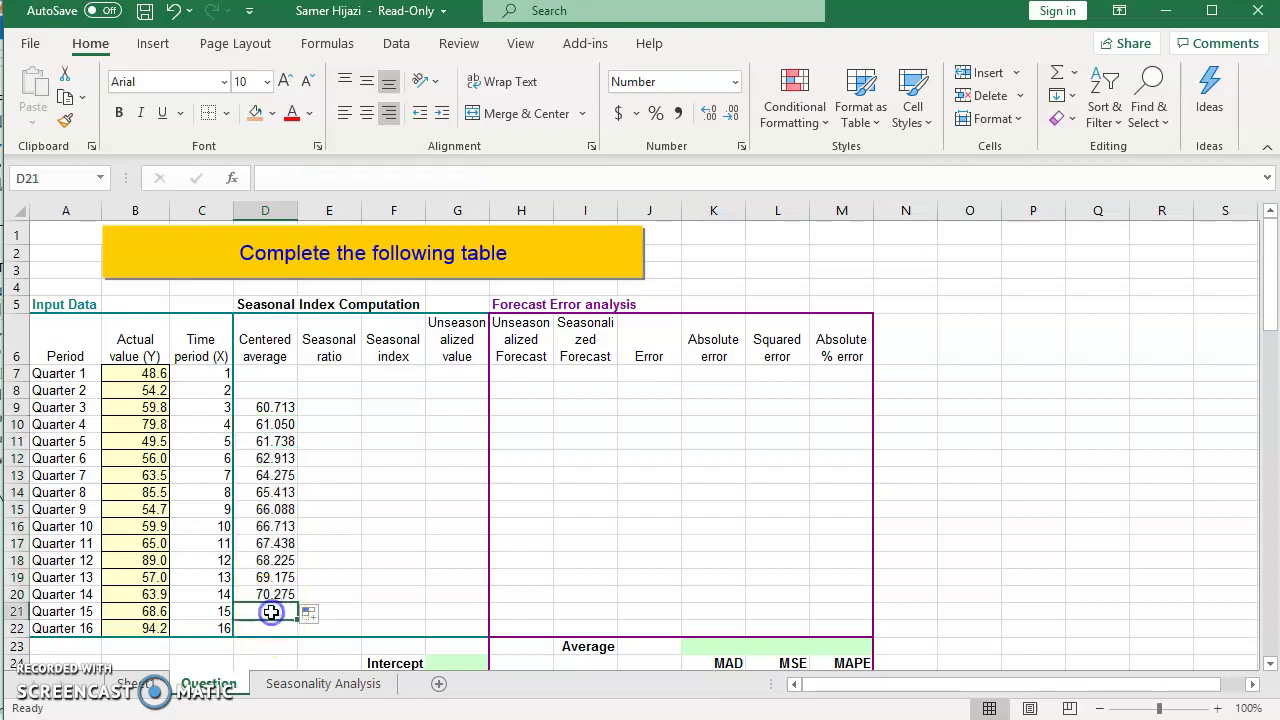
{"action": "left_click", "coordinate": [47, 683]}
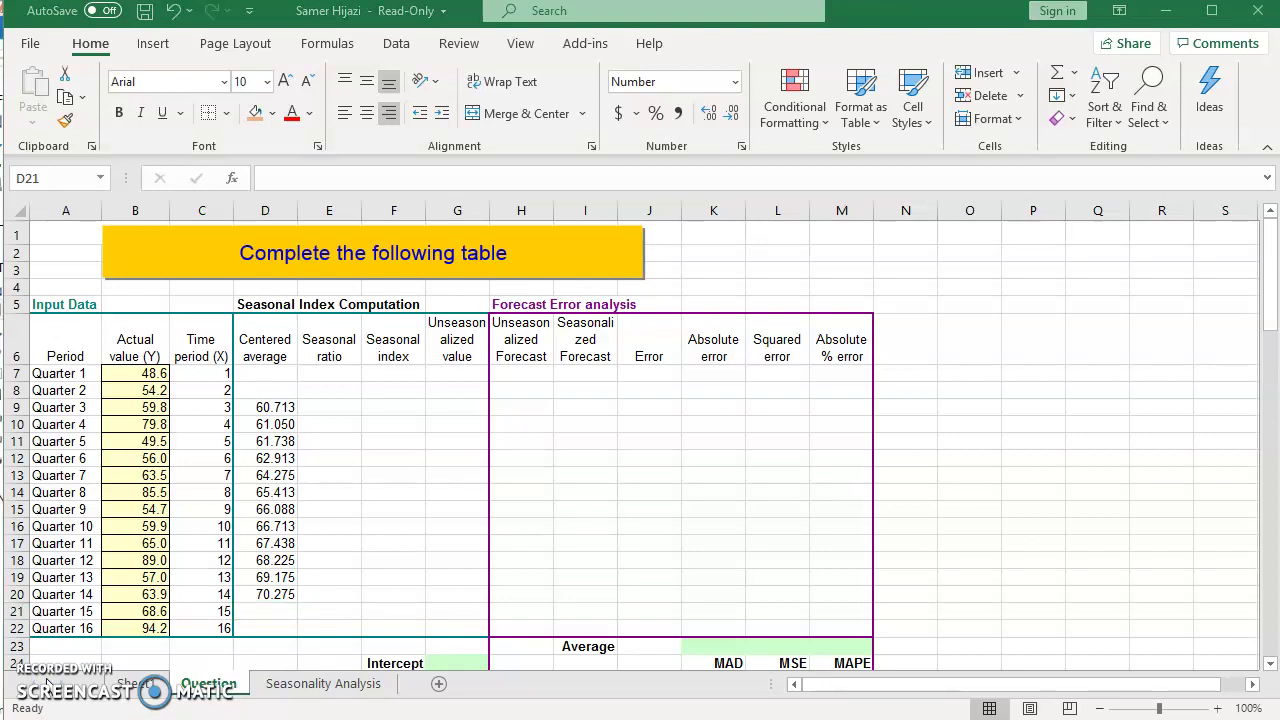
Enter the Quarter 3 seasonal ratio in E9 as =B9/D9 and fill it down through Quarter 14 in E20
{"action": "left_click", "coordinate": [334, 406]}
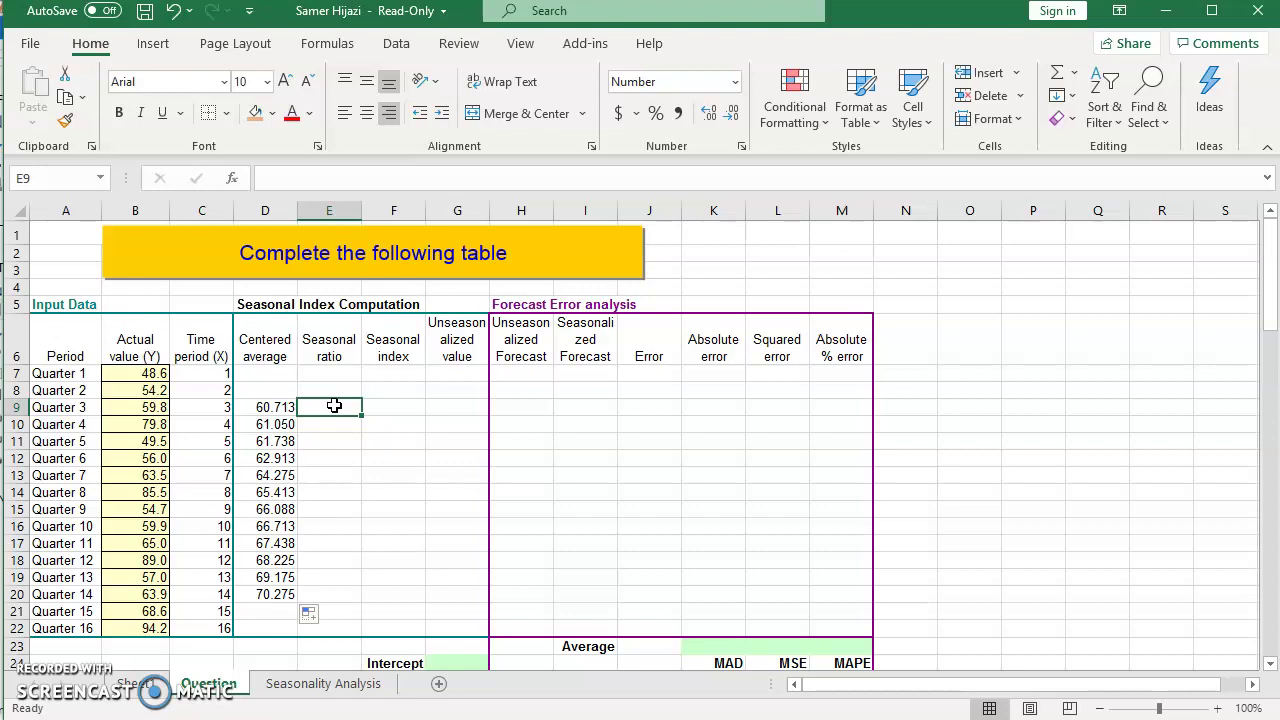
{"action": "type", "text": "="}
{"action": "left_click", "coordinate": [135, 407]}
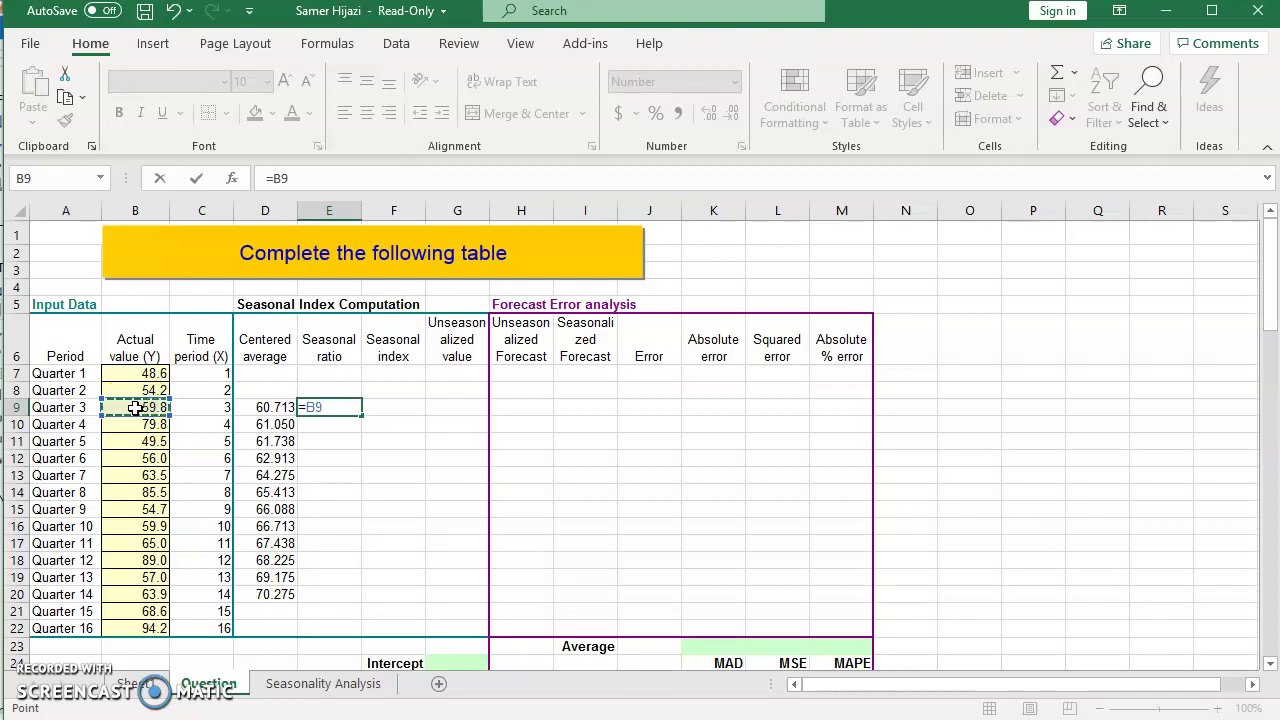
{"action": "type", "text": "/"}
{"action": "left_click", "coordinate": [278, 407]}
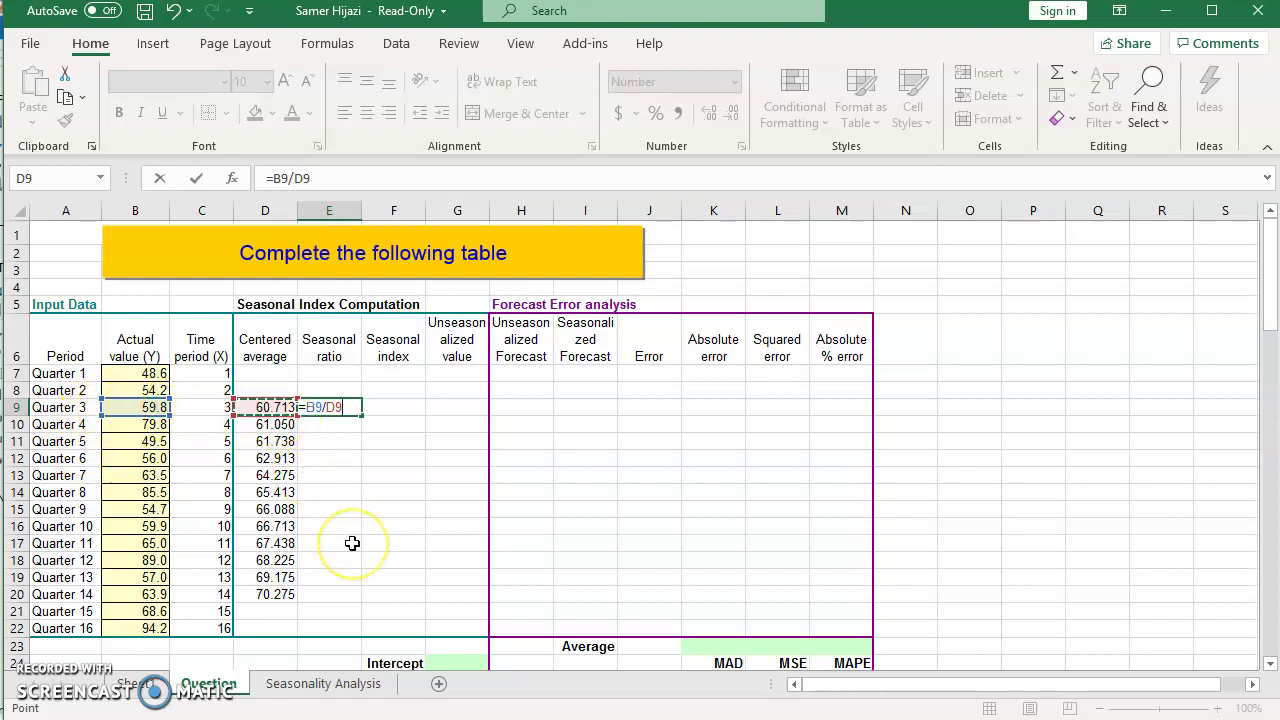
{"action": "key", "text": "Return"}
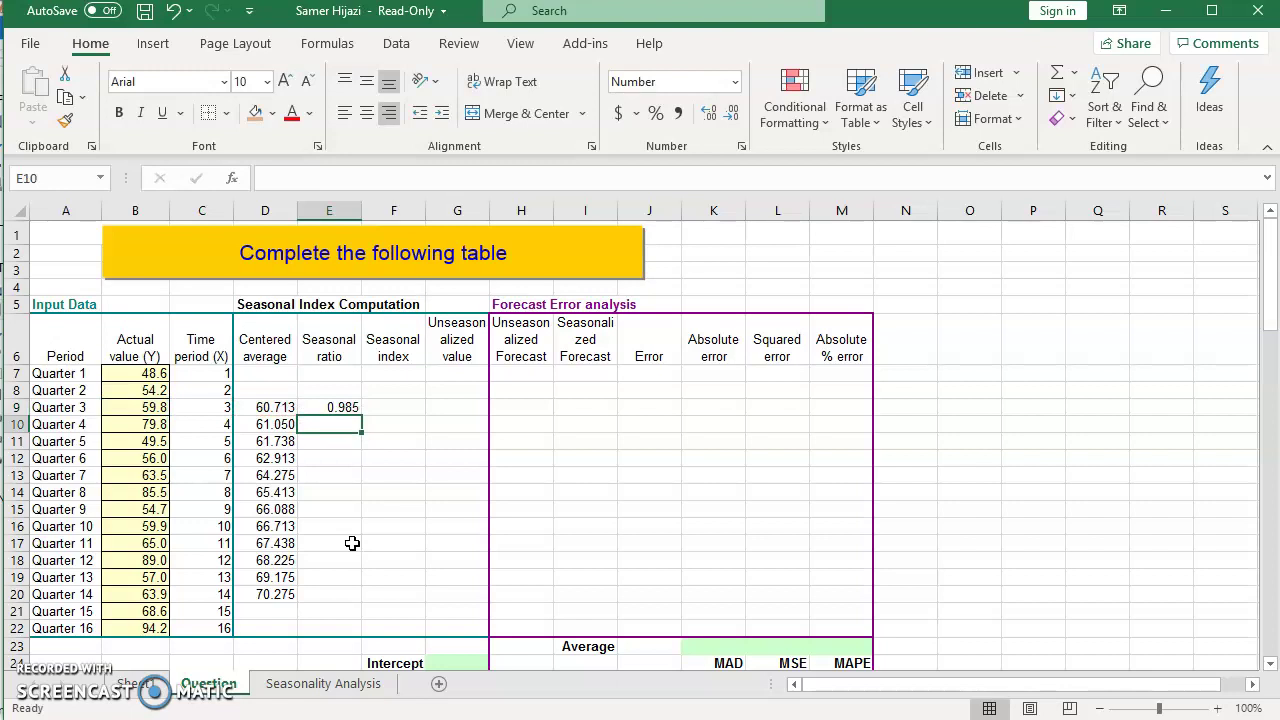
{"action": "left_click", "coordinate": [358, 407]}
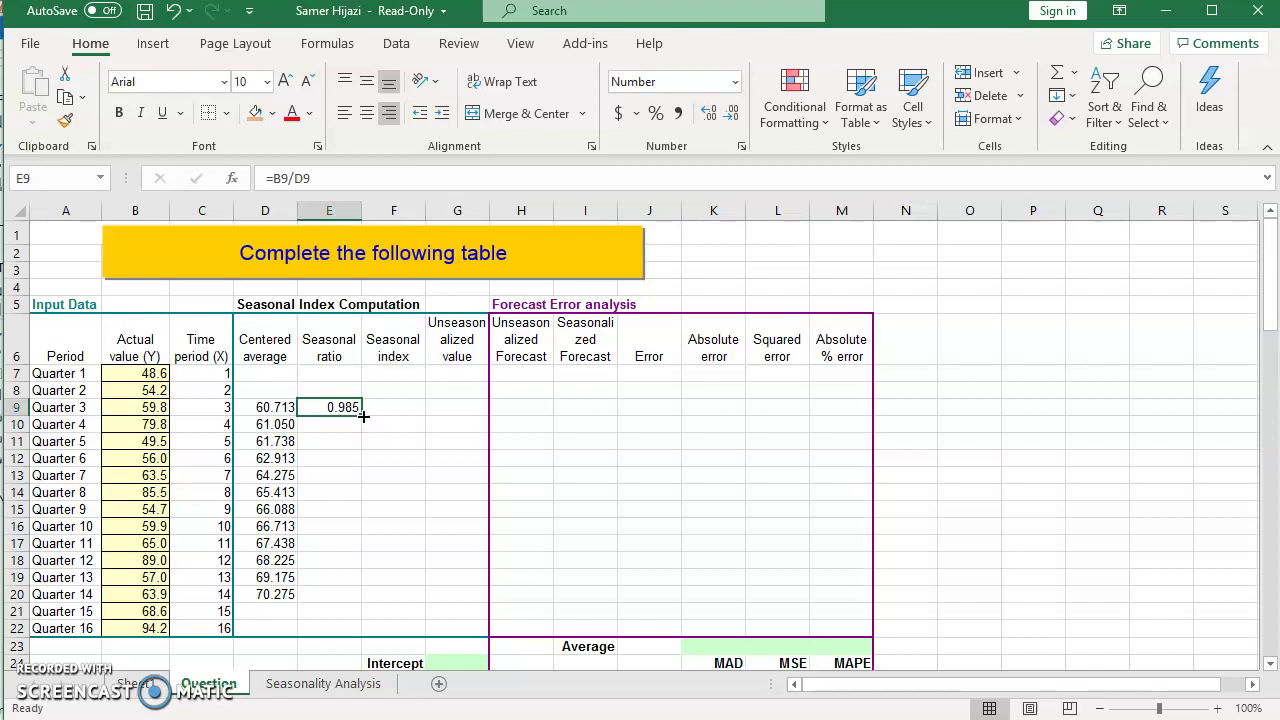
{"action": "left_click_drag", "start_coordinate": [361, 416], "coordinate": [356, 594]}
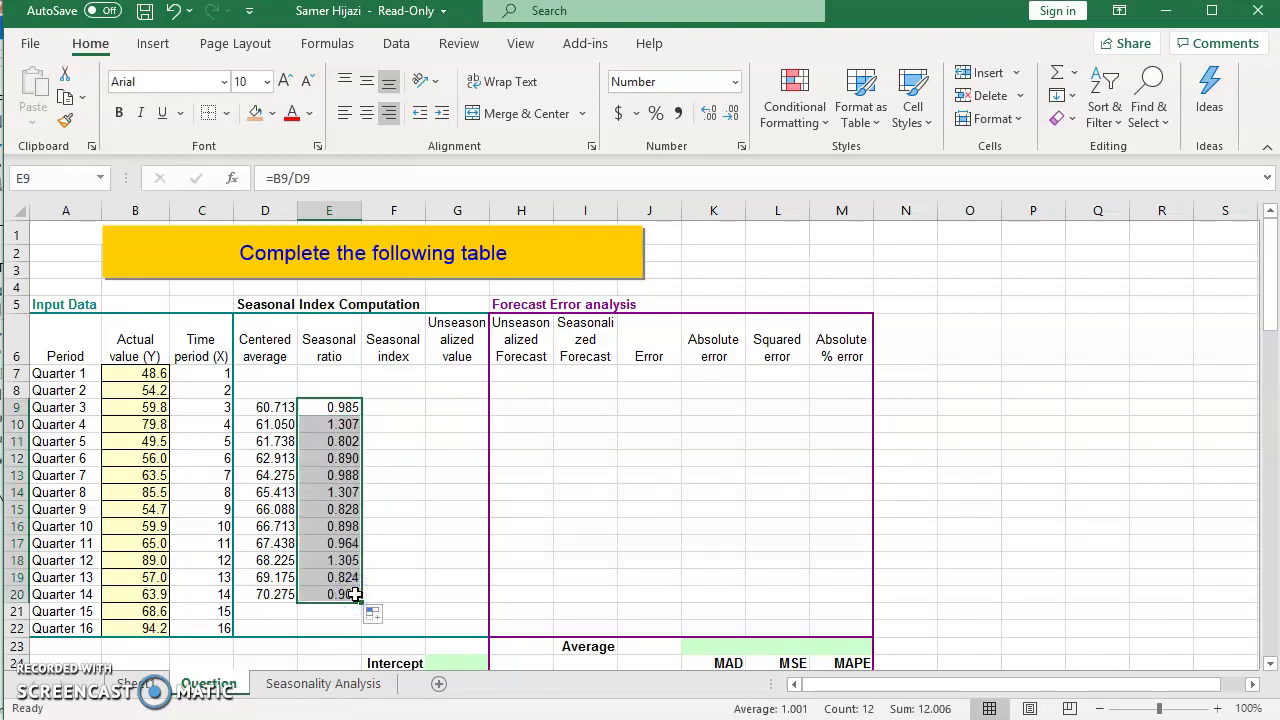
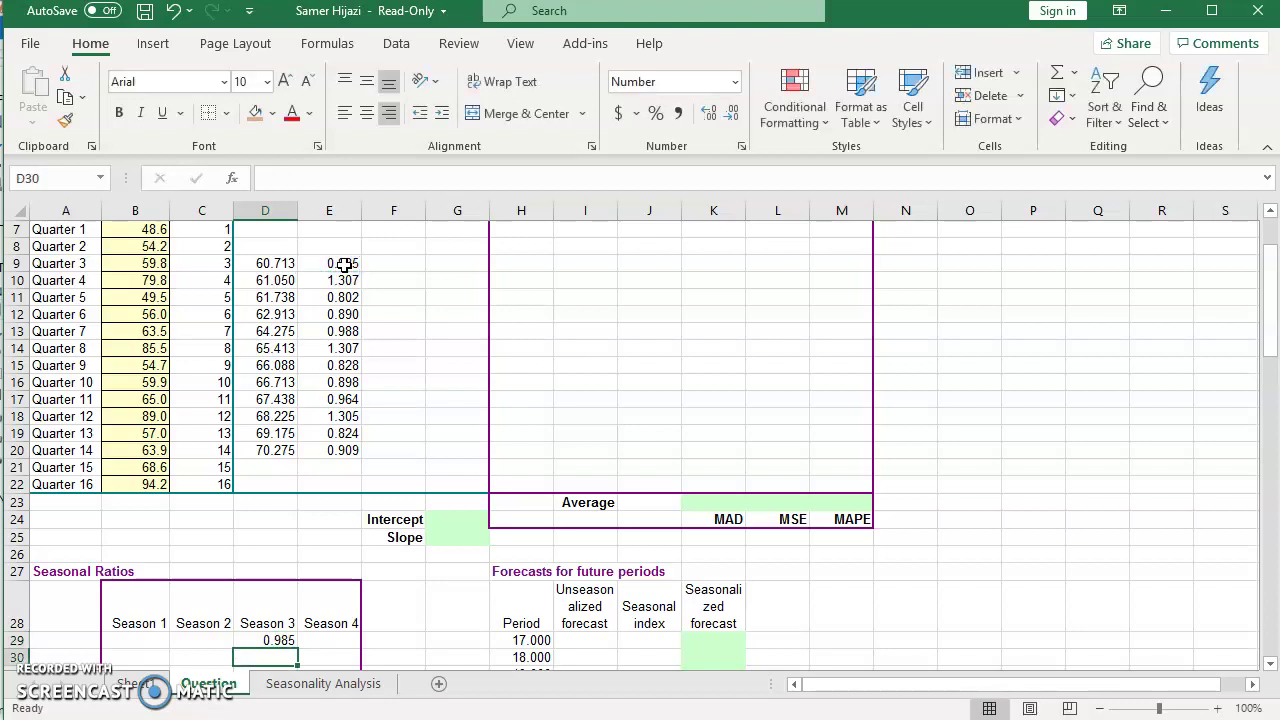
Enter the first Season 4 ratio in E29 of the Seasonal Ratios table as =E10
{"action": "key", "text": "Up"}
{"action": "type", "text": "1"}
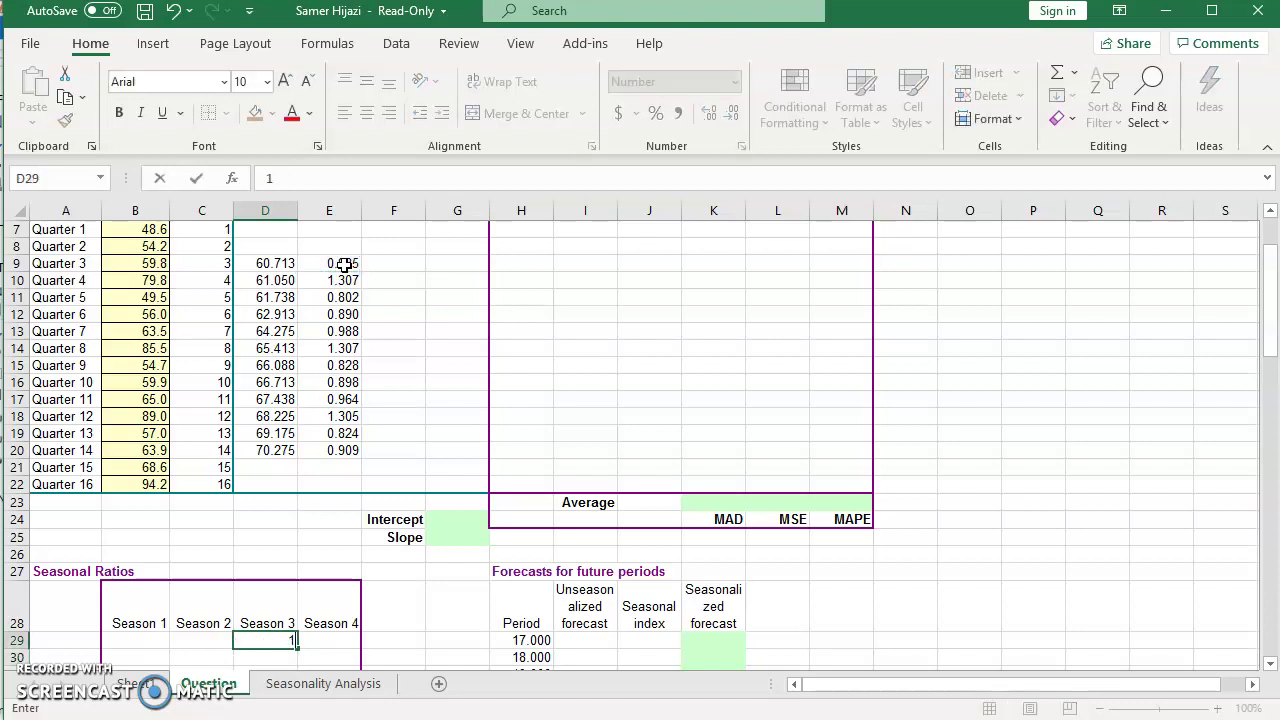
{"action": "key", "text": "Escape"}
{"action": "key", "text": "Right"}
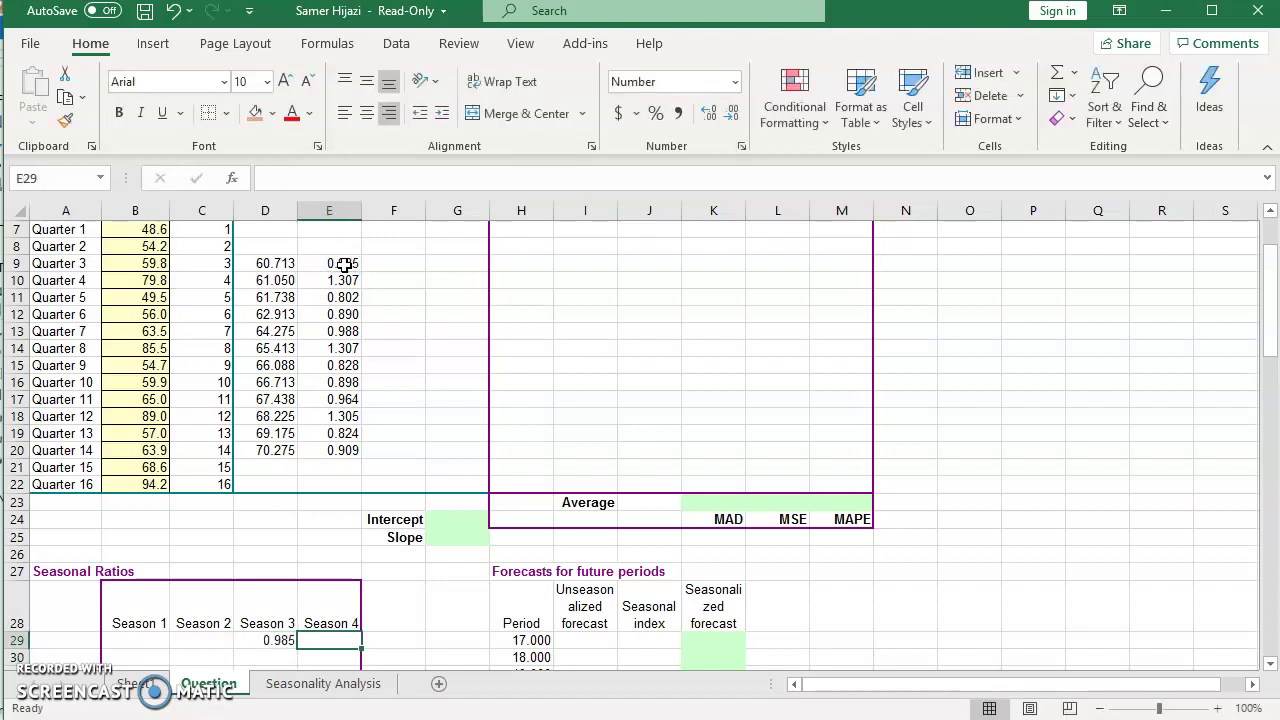
{"action": "type", "text": "=e10"}
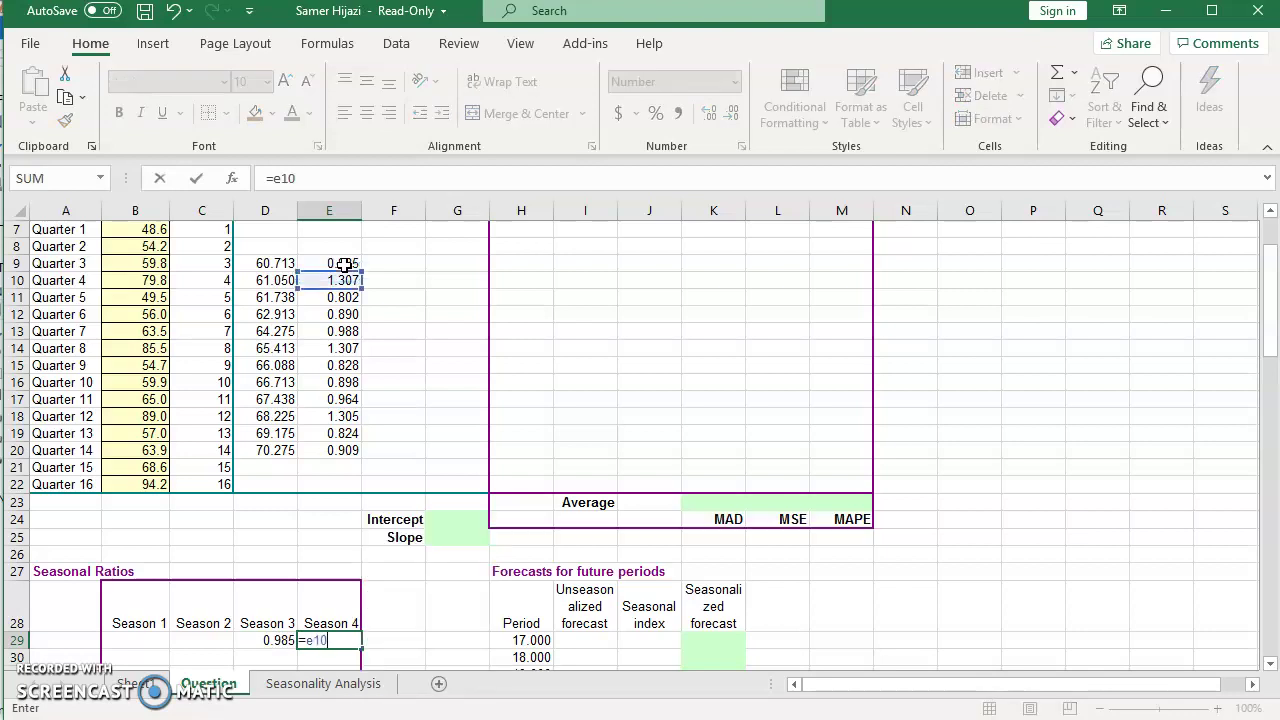
{"action": "key", "text": "Return"}
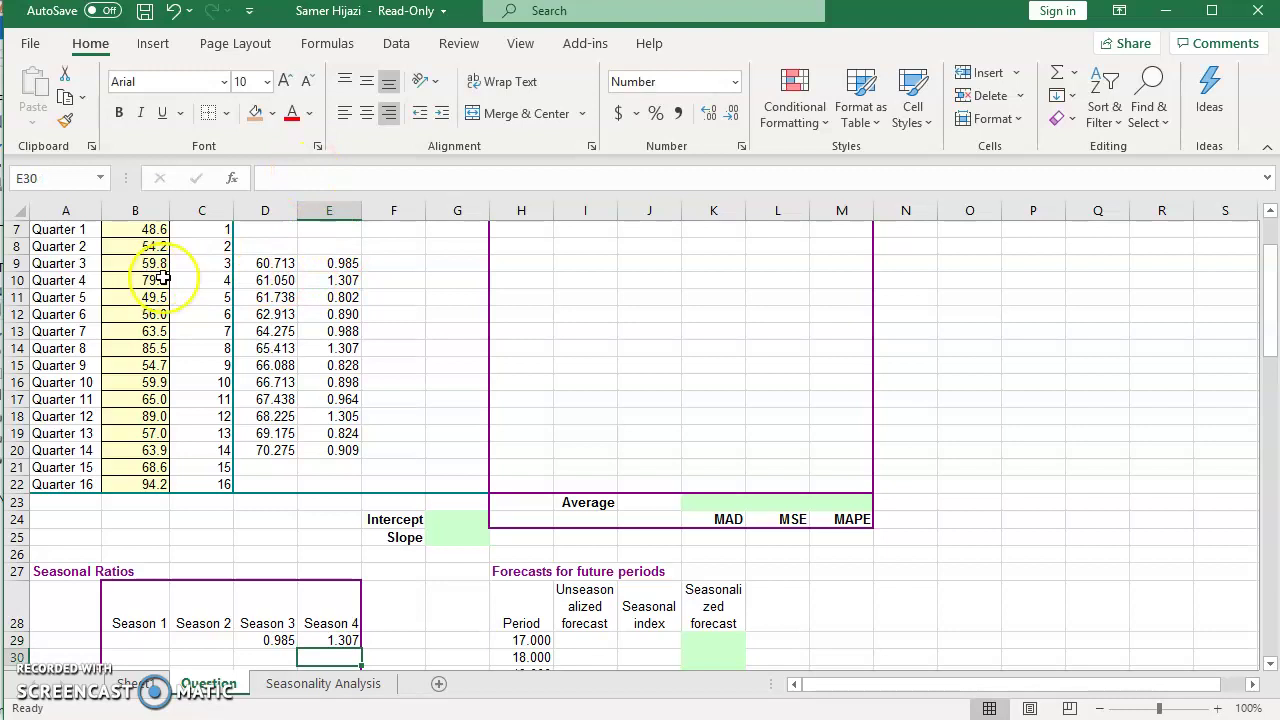
Enter the Season 1 ratio in B30 of the Seasonal Ratios table as =E11
{"action": "key", "text": "Right"}
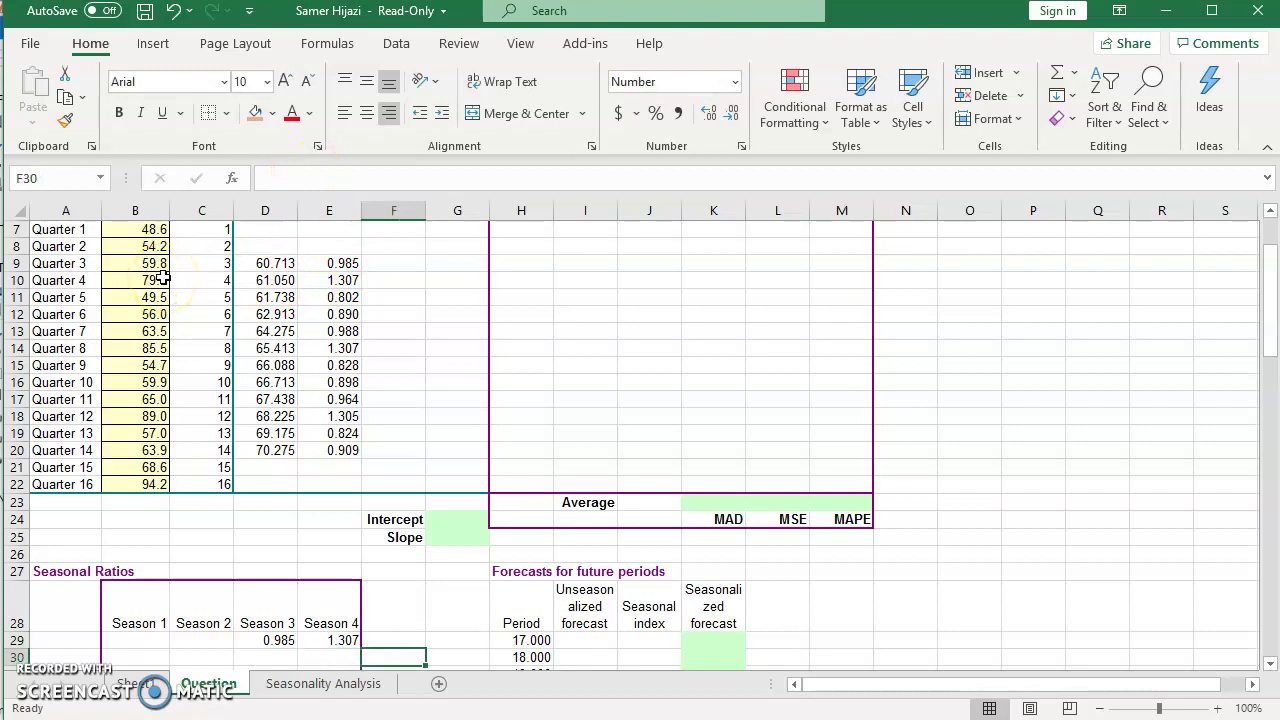
{"action": "key", "text": "Down"}
{"action": "key", "text": "Down"}
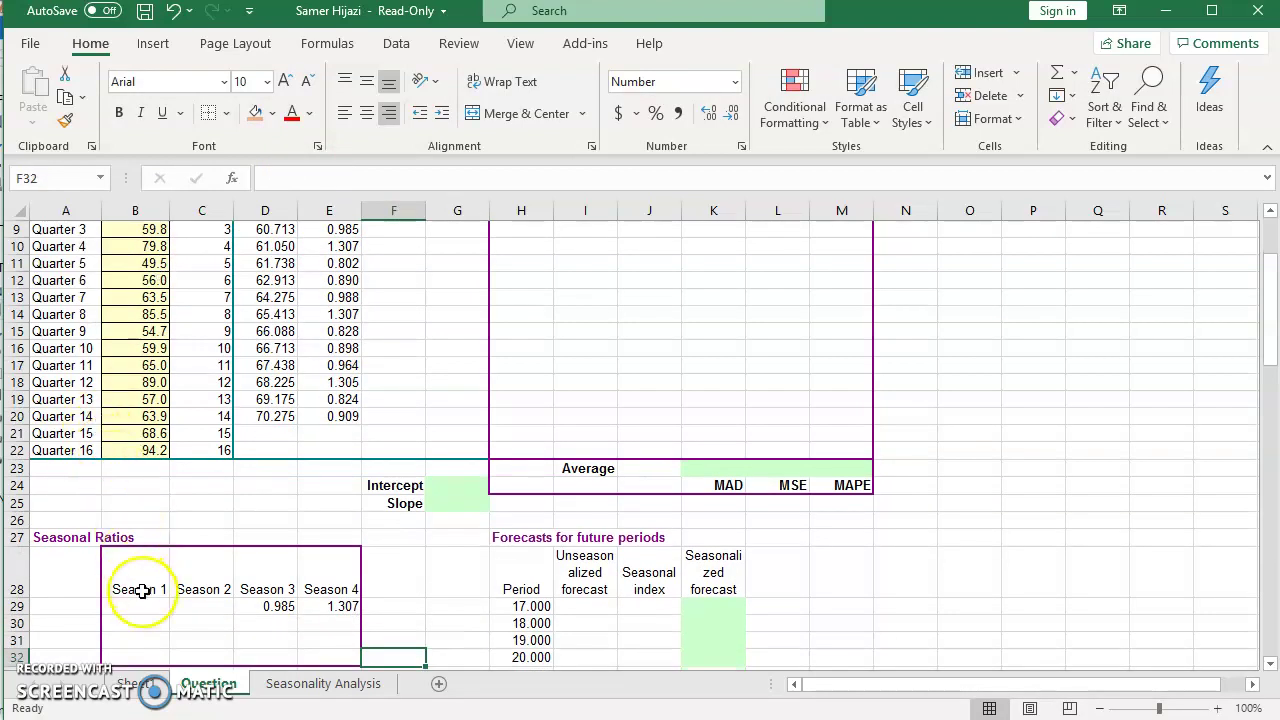
{"action": "left_click", "coordinate": [139, 628]}
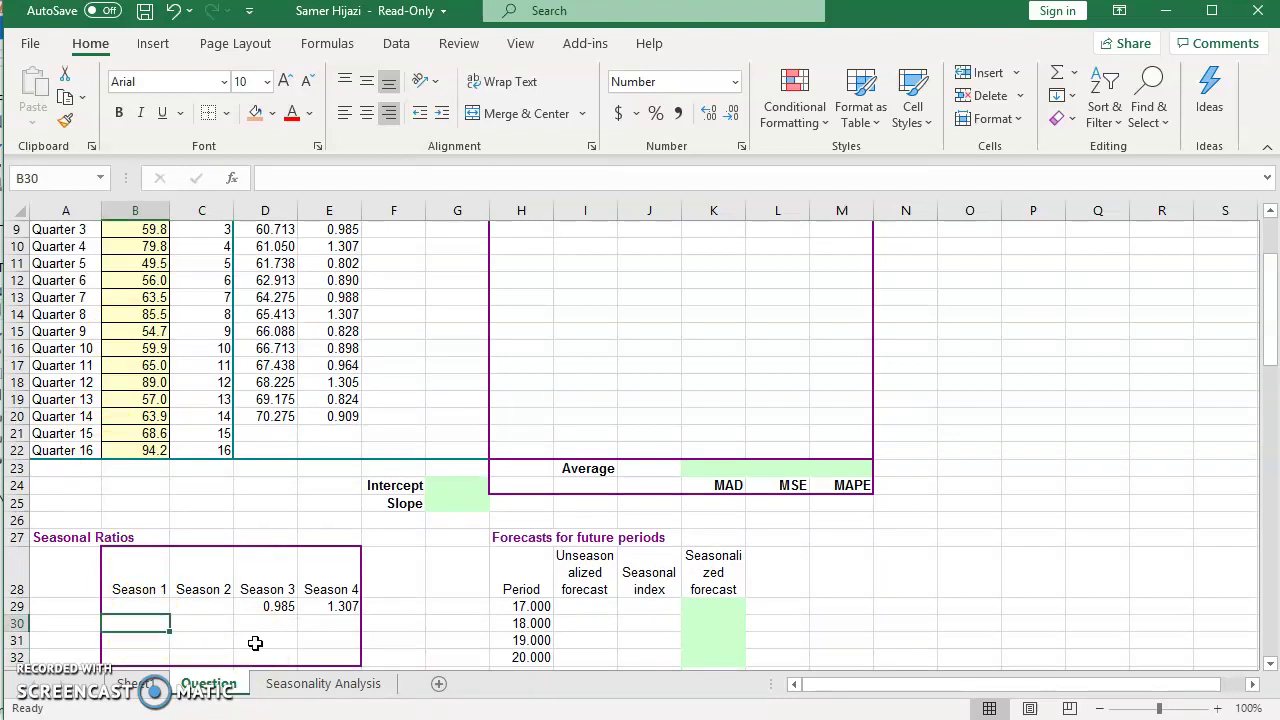
{"action": "type", "text": "="}
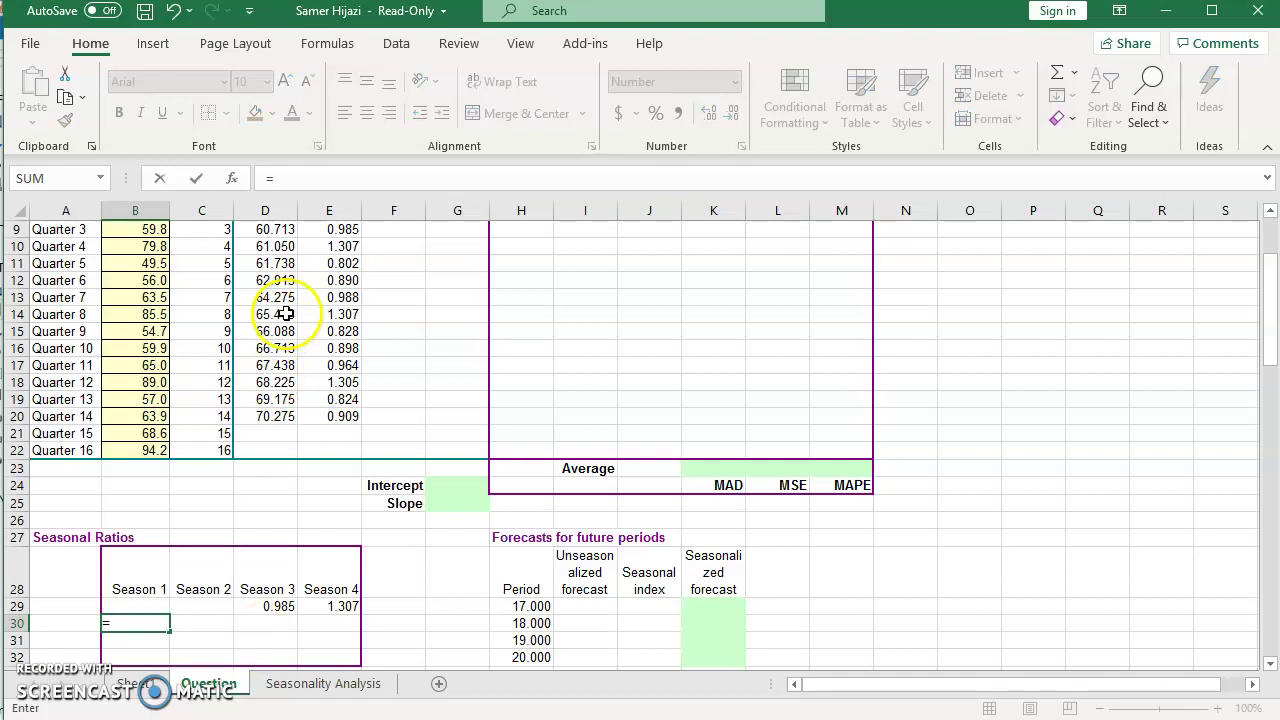
{"action": "left_click", "coordinate": [331, 266]}
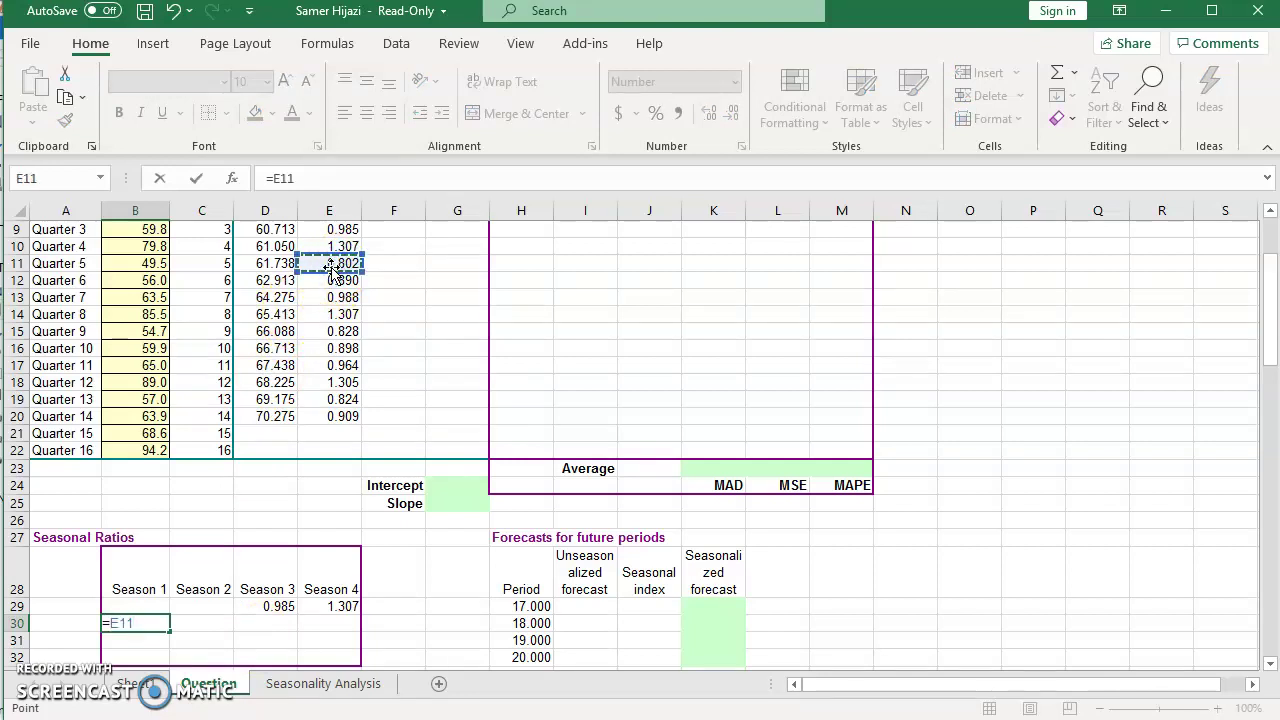
{"action": "key", "text": "Right"}
{"action": "key", "text": "Left"}
{"action": "key", "text": "Return"}
{"action": "key", "text": "Up"}
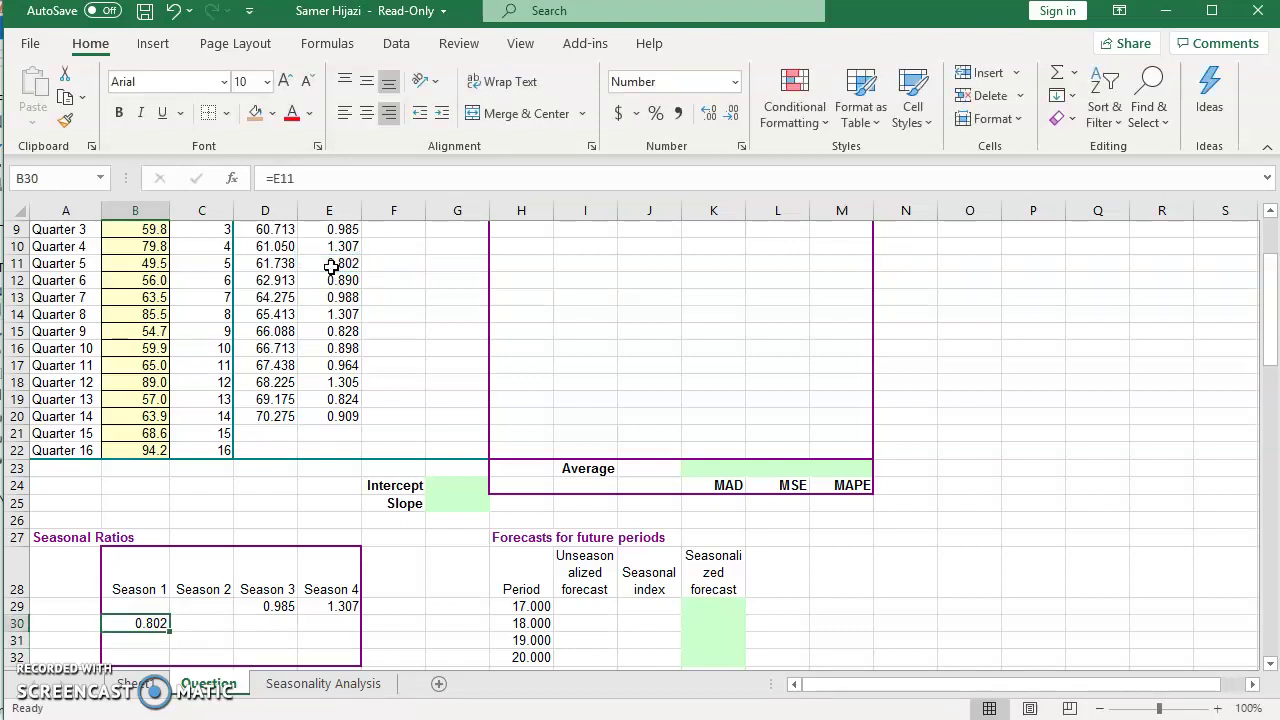
Enter the Season 2 ratio in C30 as =E12, referencing the Quarter 6 seasonal ratio
{"action": "key", "text": "Right"}
{"action": "type", "text": "="}
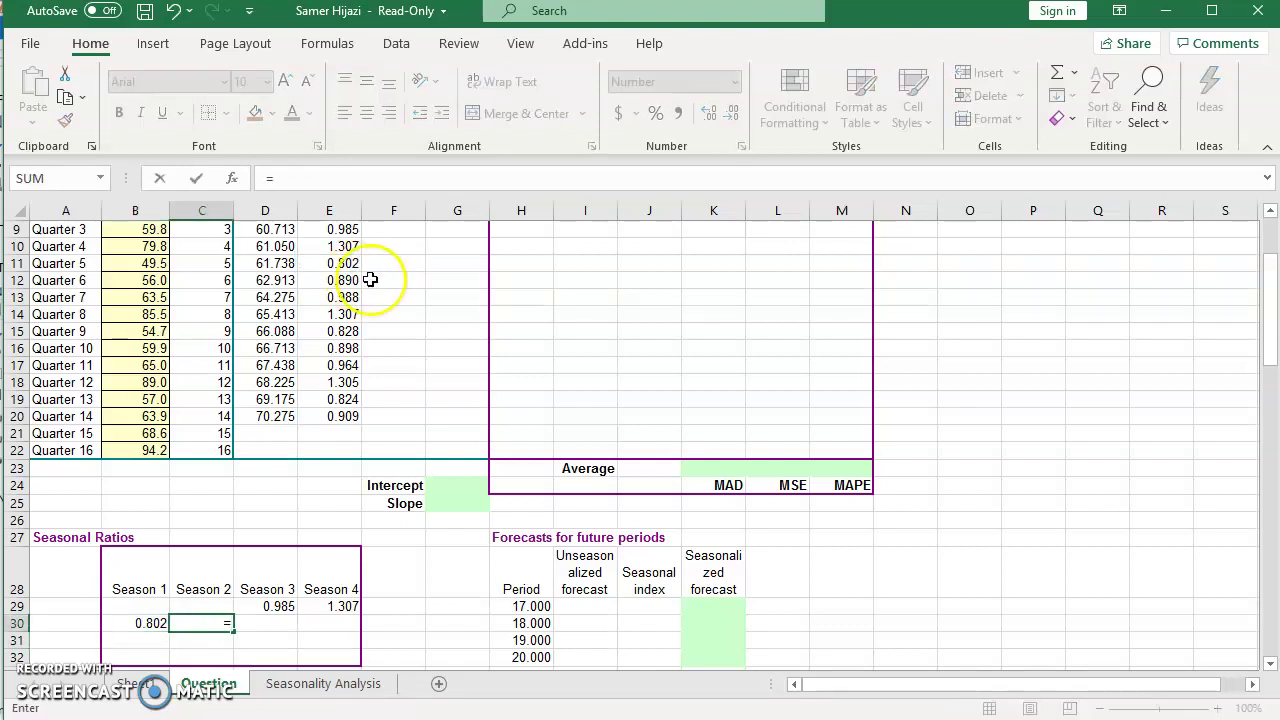
{"action": "left_click", "coordinate": [351, 283]}
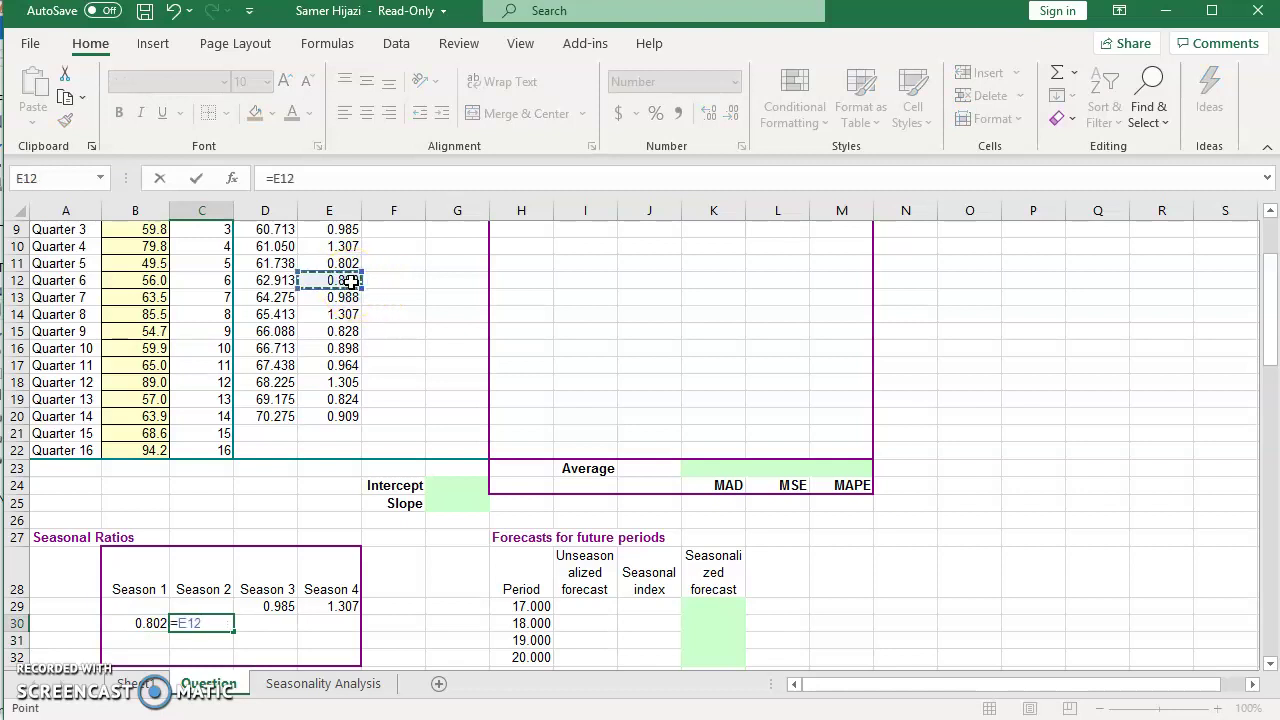
{"action": "key", "text": "Return"}
{"action": "key", "text": "Up"}
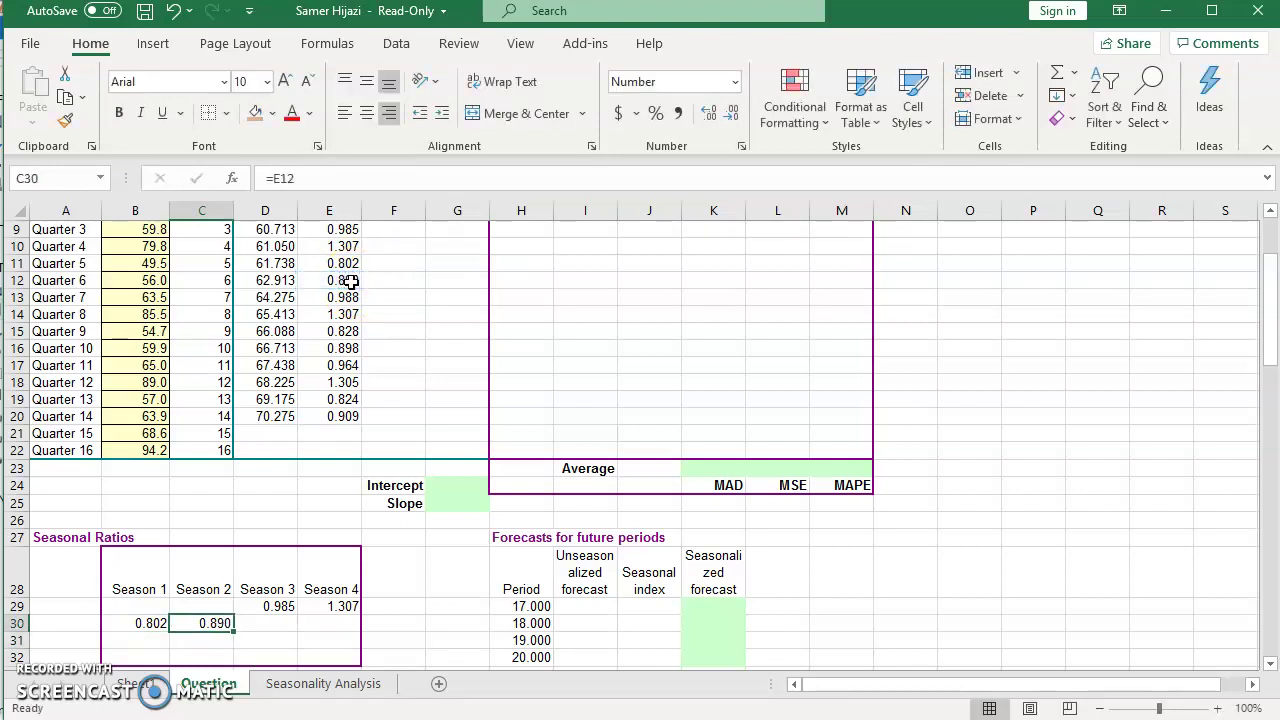
Enter the Season 3 ratio in D30 as =E13 and the Season 4 ratio in E30 as =E14
{"action": "key", "text": "Right"}
{"action": "type", "text": "=e"}
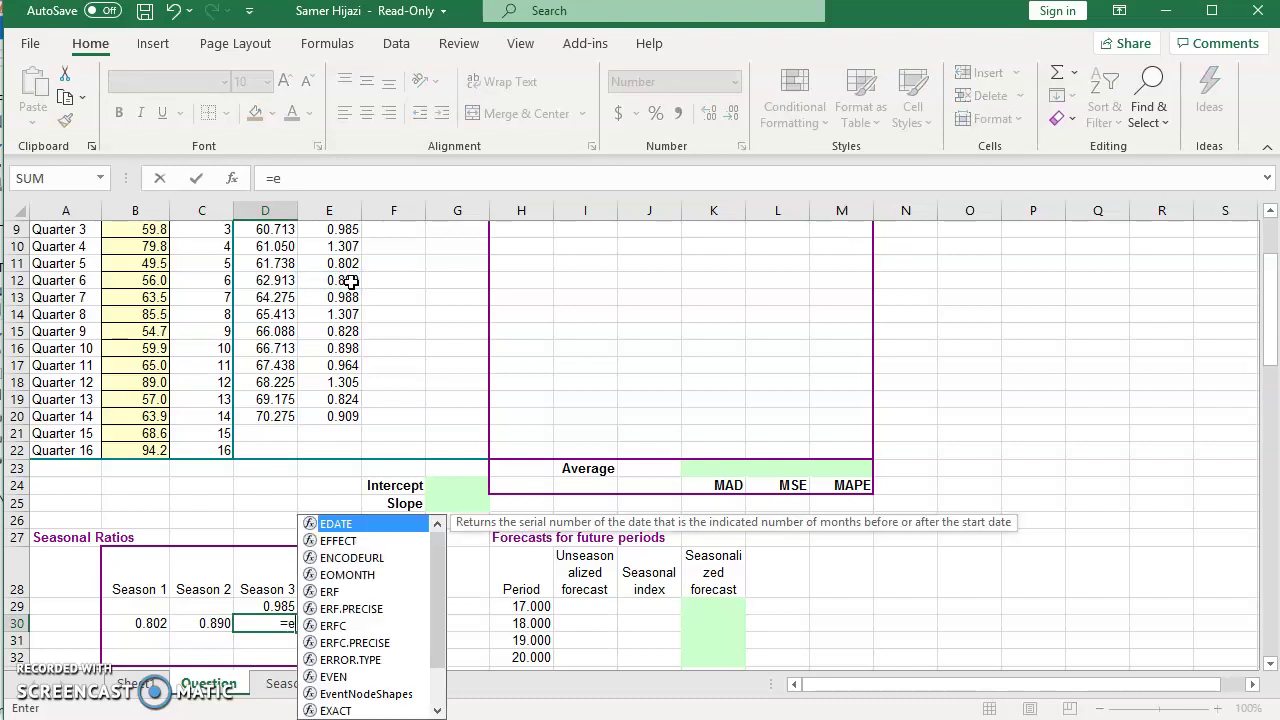
{"action": "type", "text": "13"}
{"action": "key", "text": "Return"}
{"action": "key", "text": "Up"}
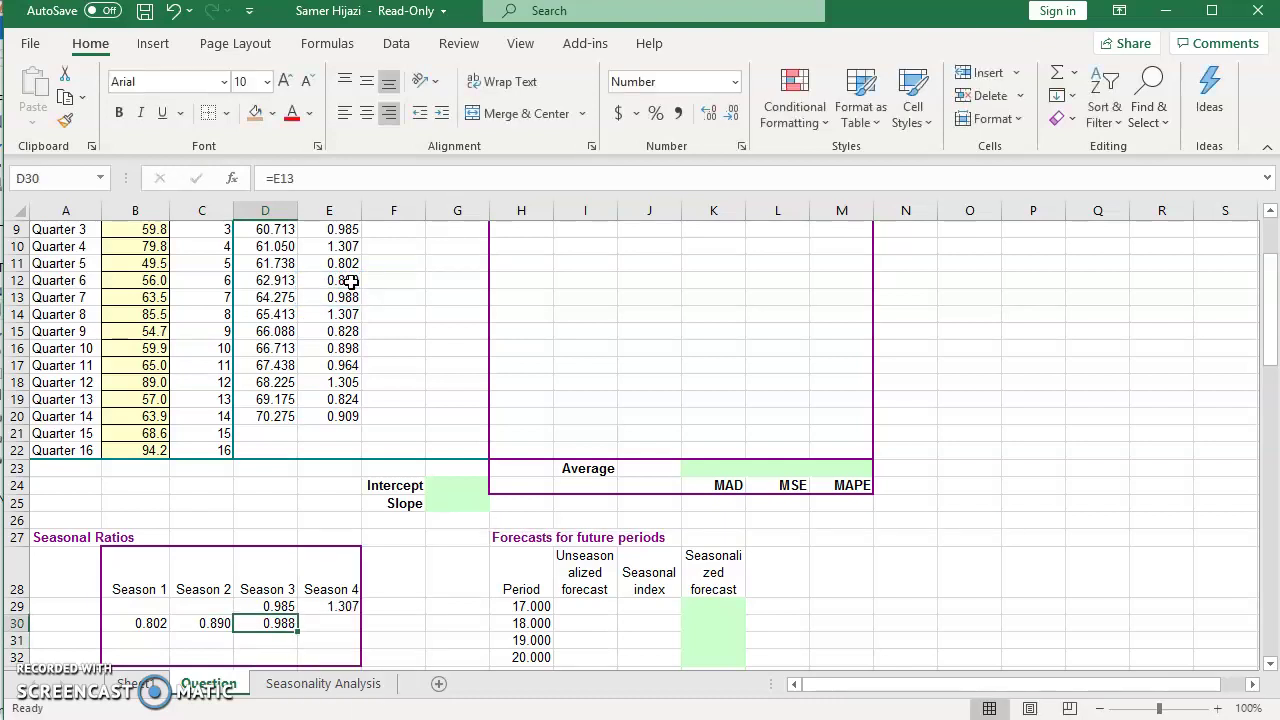
{"action": "key", "text": "Right"}
{"action": "type", "text": "=e14"}
{"action": "key", "text": "Return"}
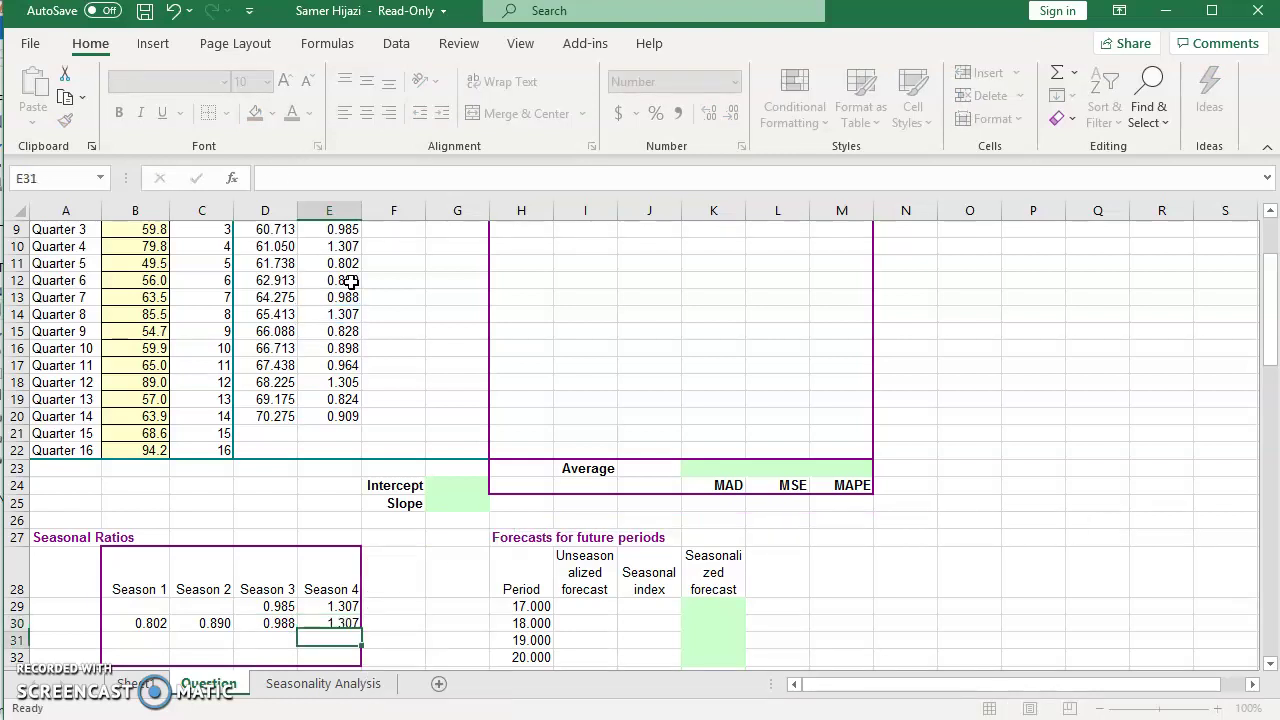
Enter the next Season 1 ratio in B31 as =E15, referencing the Quarter 9 seasonal ratio
{"action": "key", "text": "Left"}
{"action": "key", "text": "Left"}
{"action": "key", "text": "Left"}
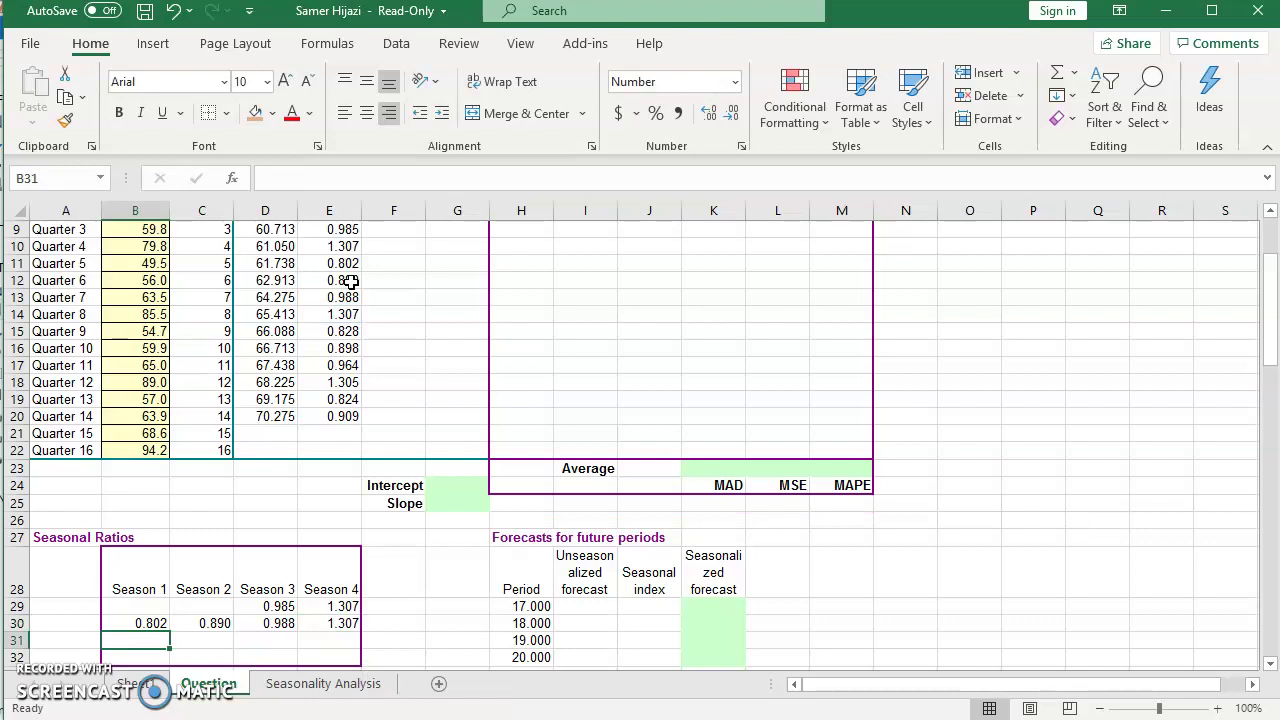
{"action": "type", "text": "=e15"}
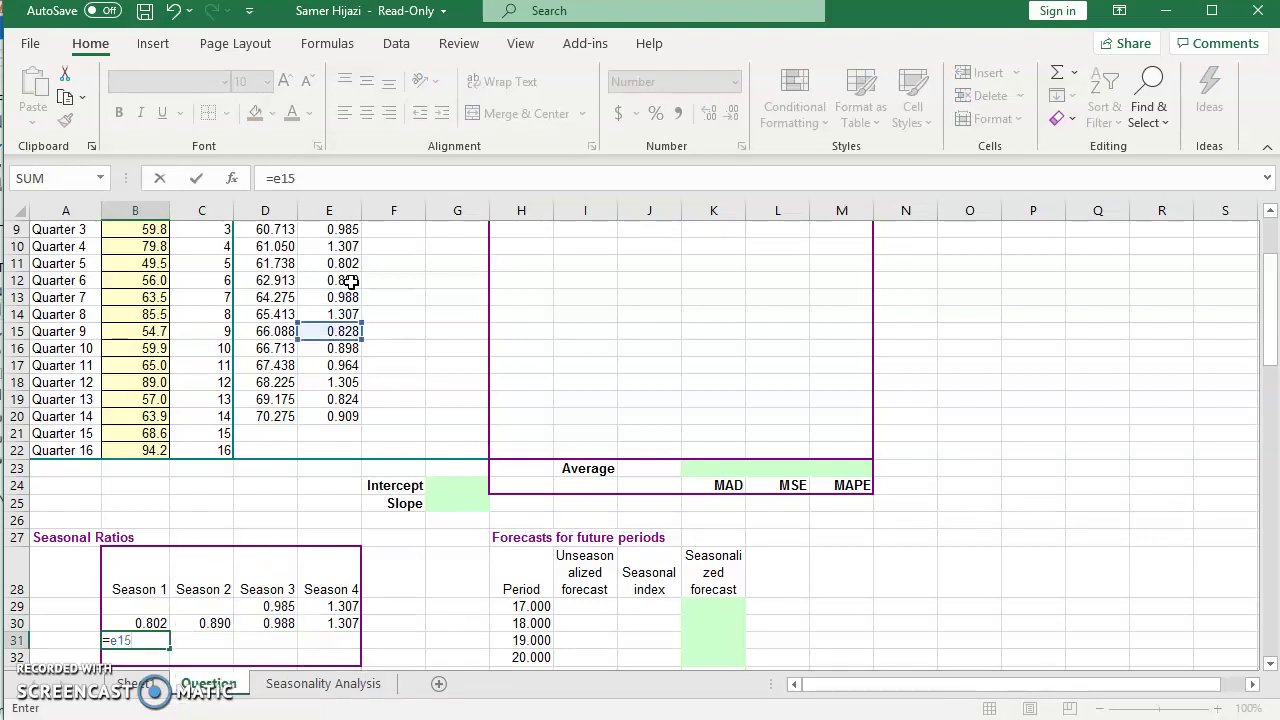
{"action": "key", "text": "Return"}
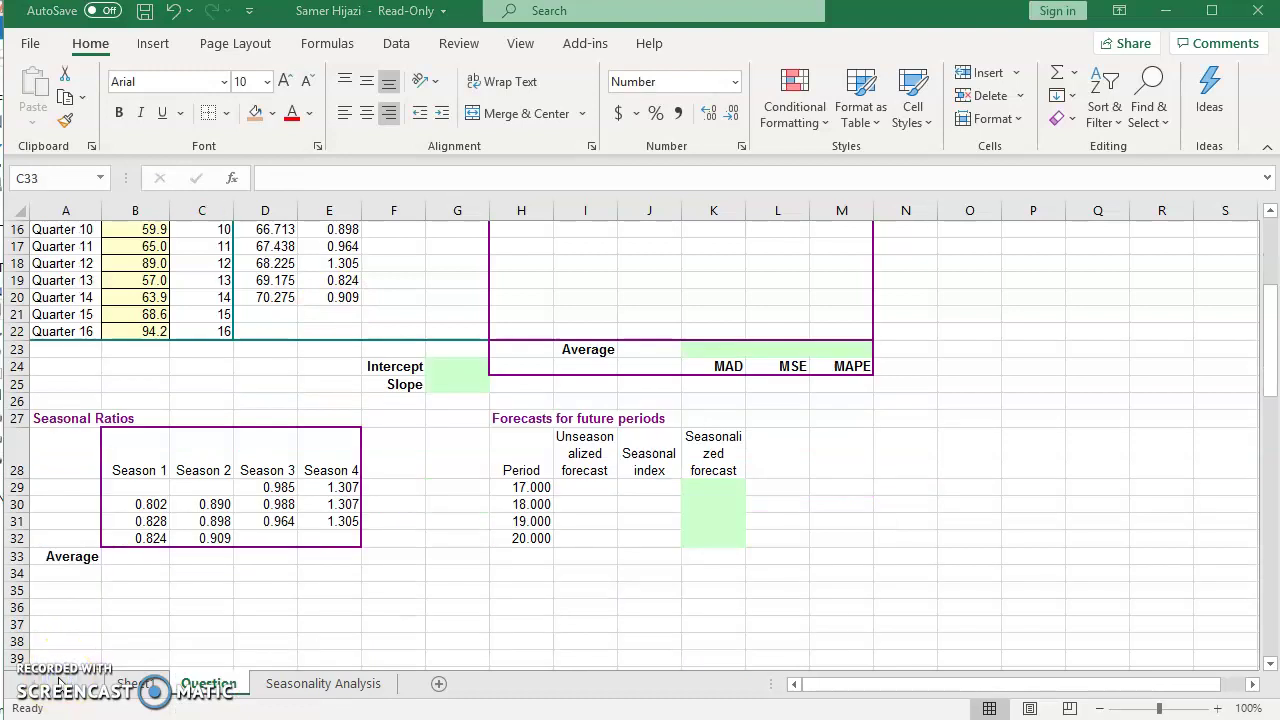
Check the cell references behind the Season 1 to Season 4 ratios in rows 31 and 32 of the Seasonal Ratios table
{"action": "left_click", "coordinate": [150, 520]}
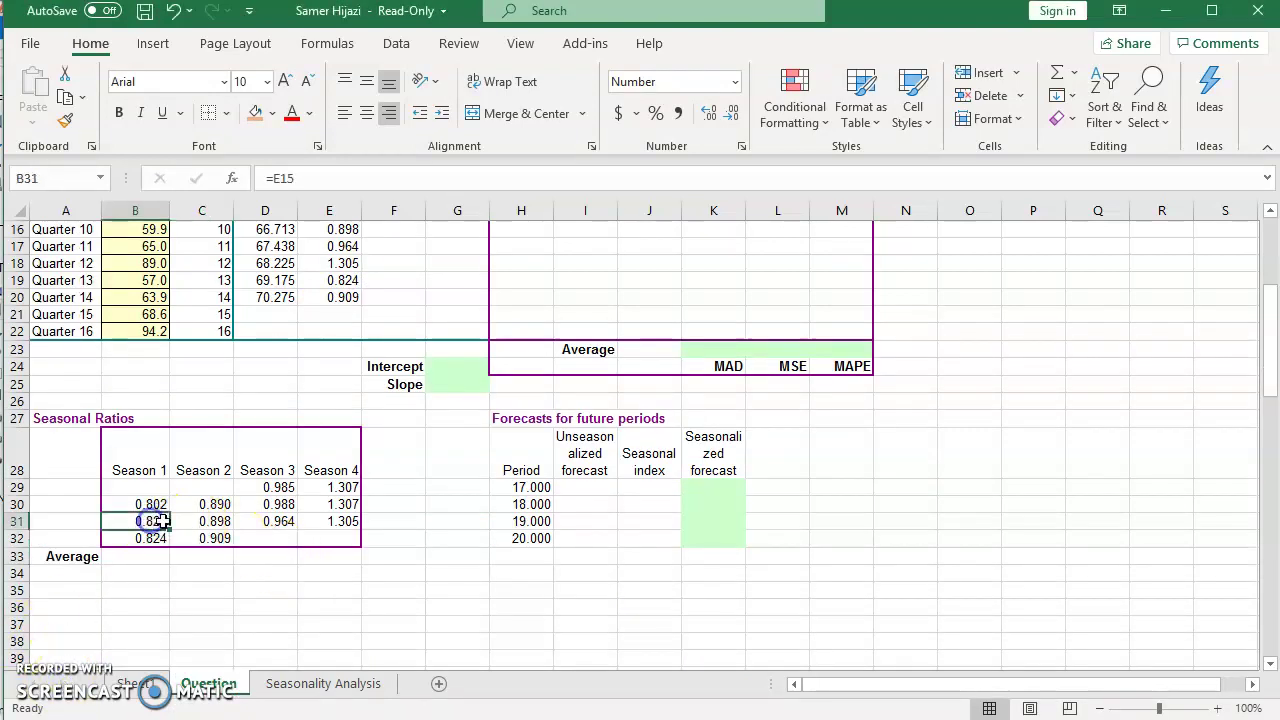
{"action": "left_click", "coordinate": [229, 519]}
{"action": "left_click", "coordinate": [268, 521]}
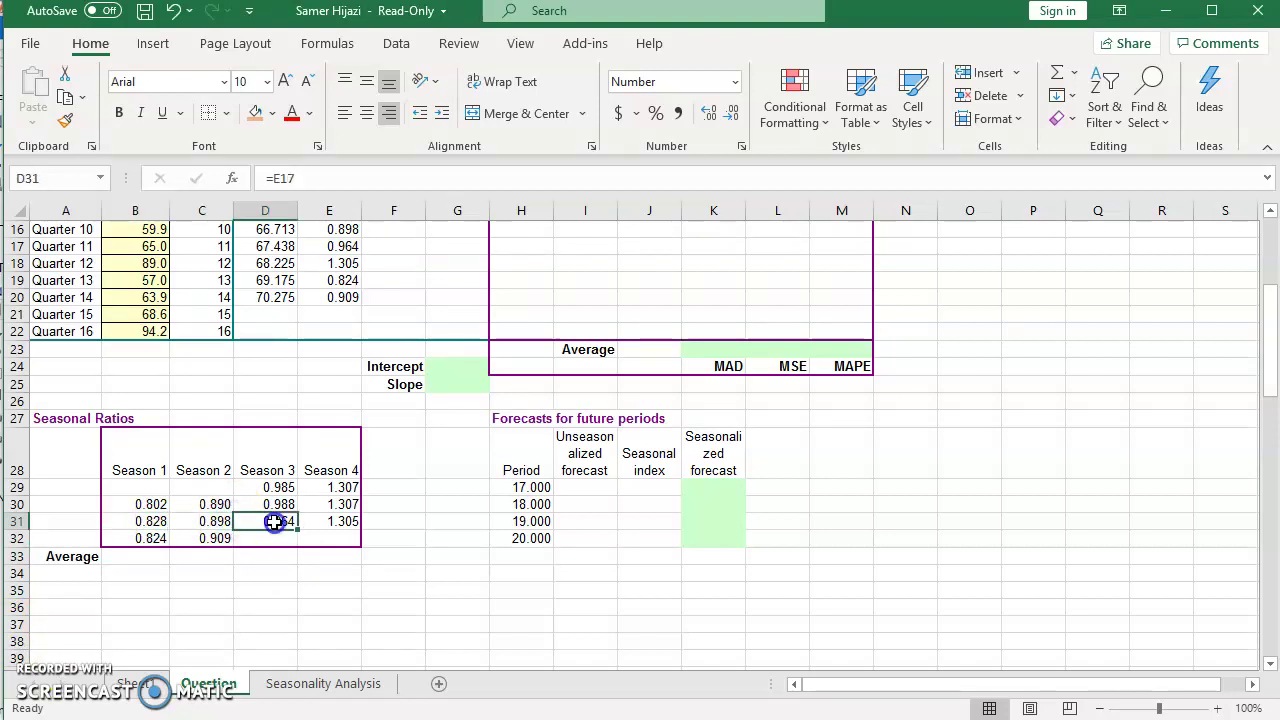
{"action": "left_click", "coordinate": [344, 522]}
{"action": "left_click", "coordinate": [148, 540]}
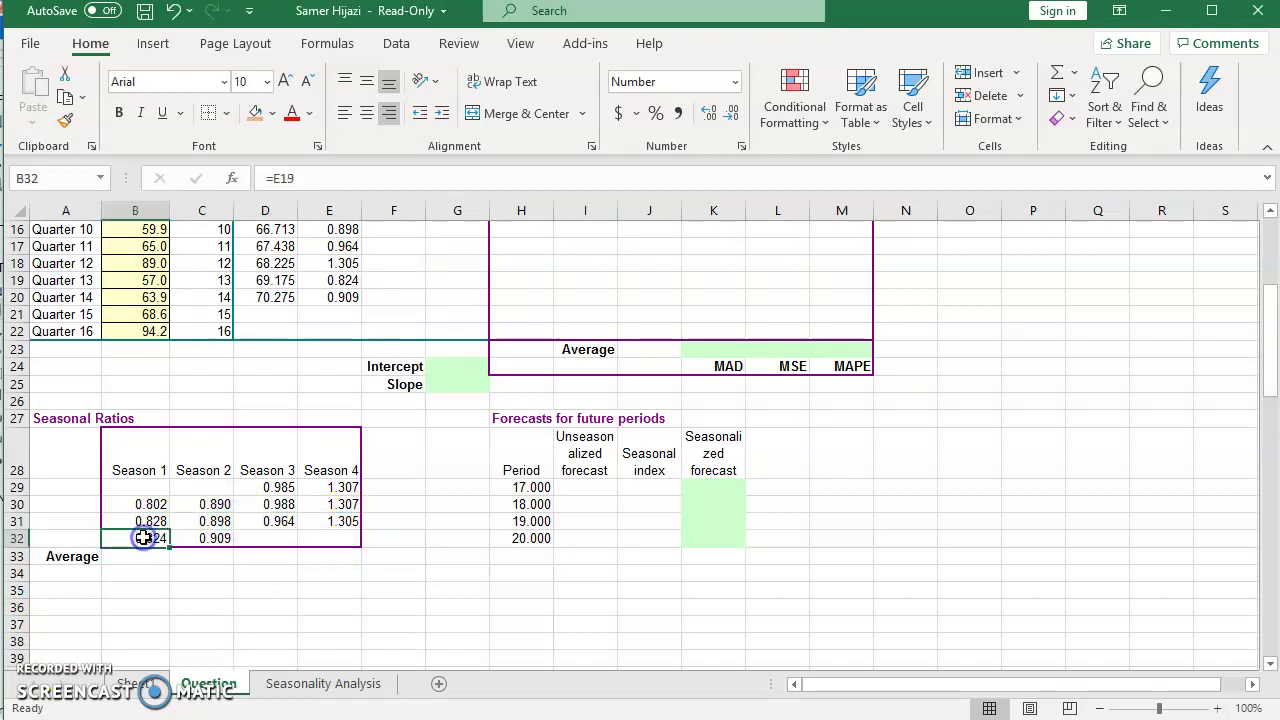
{"action": "left_click", "coordinate": [214, 540]}
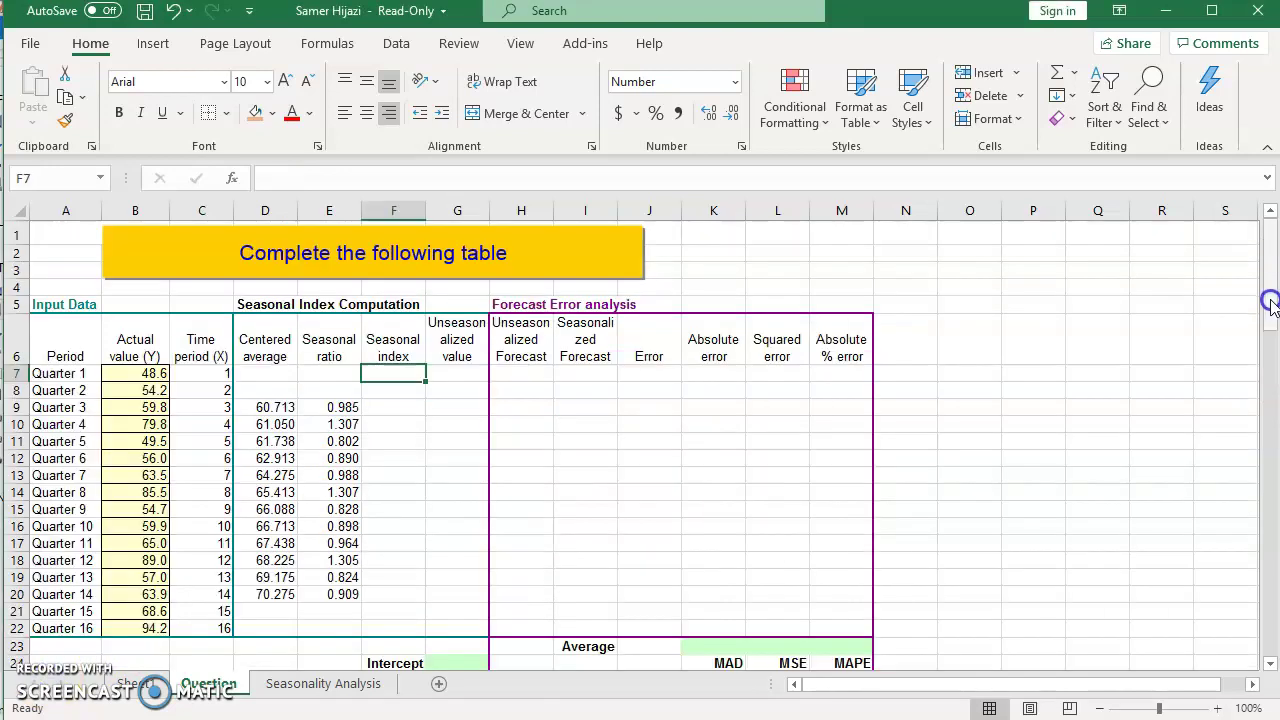
{"action": "left_click_drag", "start_coordinate": [1271, 305], "coordinate": [1268, 434]}
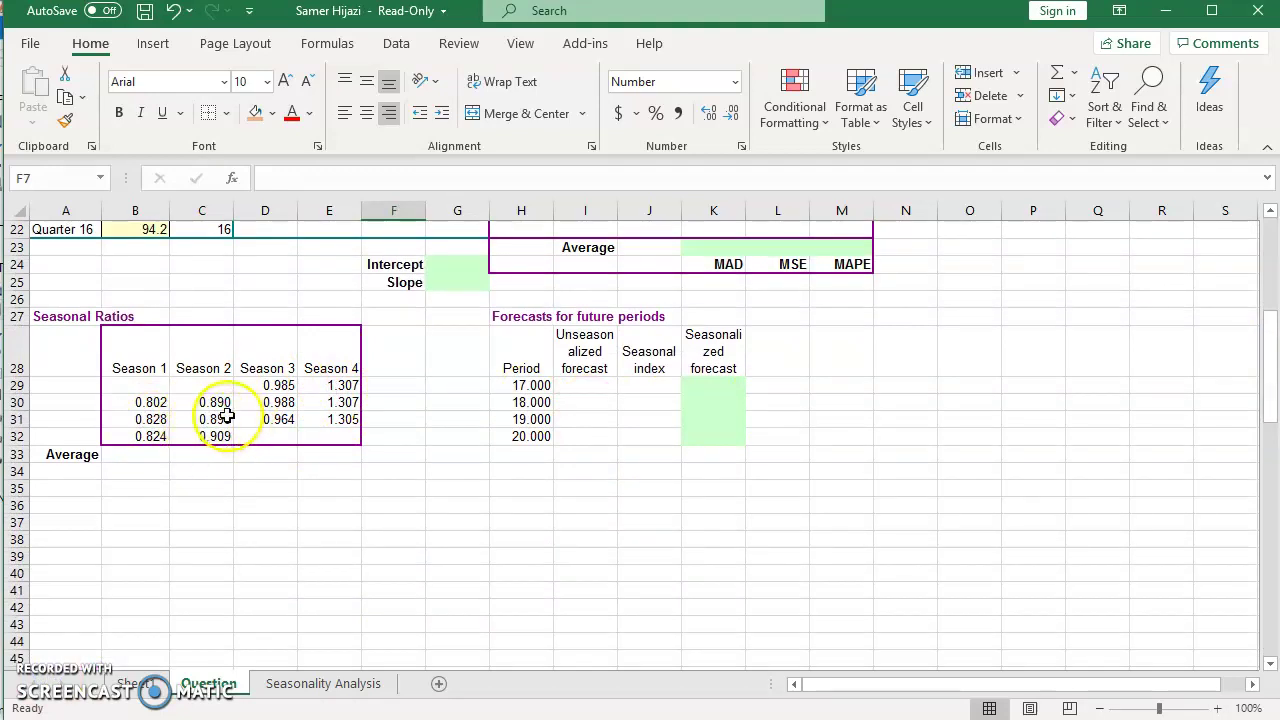
{"action": "left_click", "coordinate": [152, 418]}
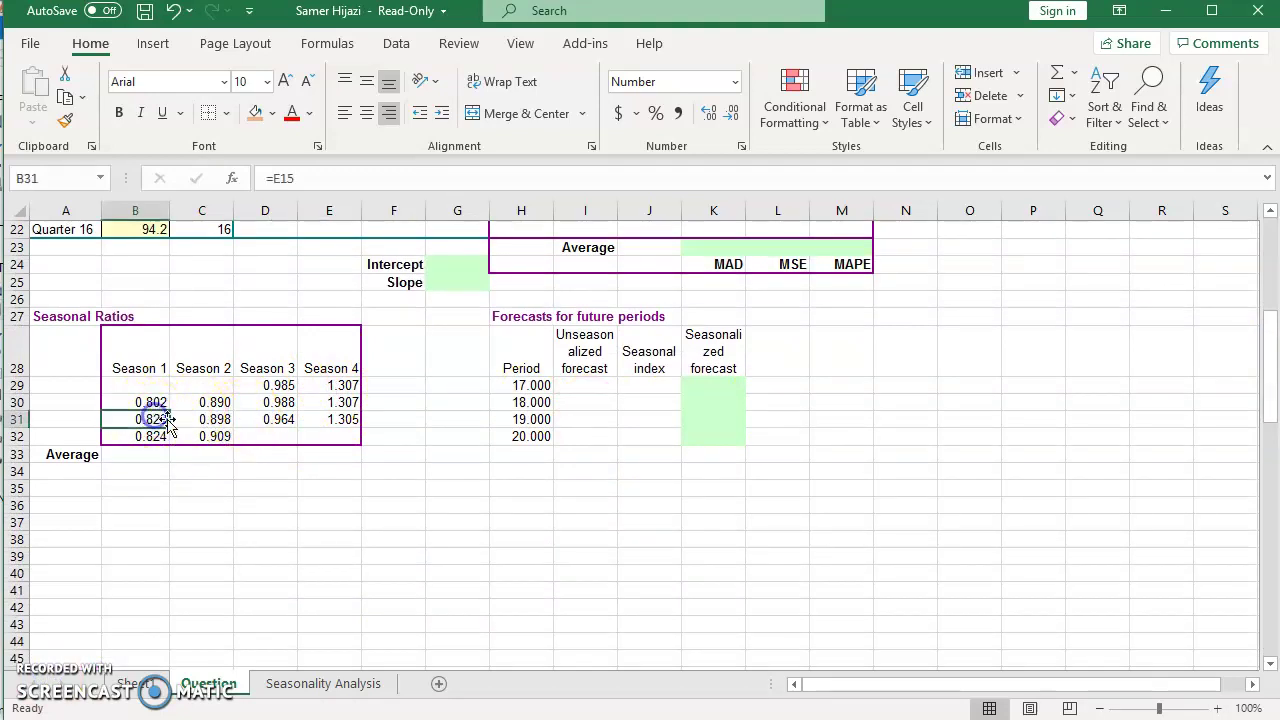
Review the formulas behind the Season 1 to Season 4 ratios in row 31 and the Season 1 and Season 2 ratios in row 32
{"action": "key", "text": "Down"}
{"action": "key", "text": "Up"}
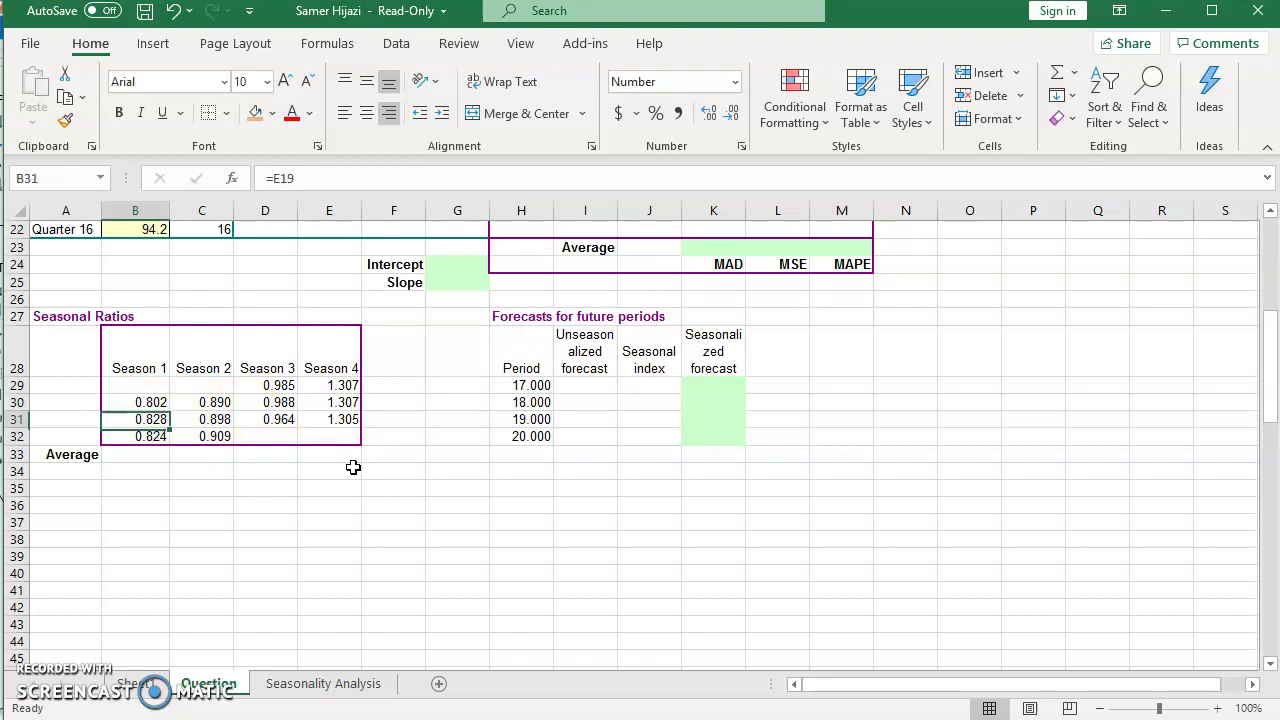
{"action": "key", "text": "Right"}
{"action": "key", "text": "Right"}
{"action": "key", "text": "Right"}
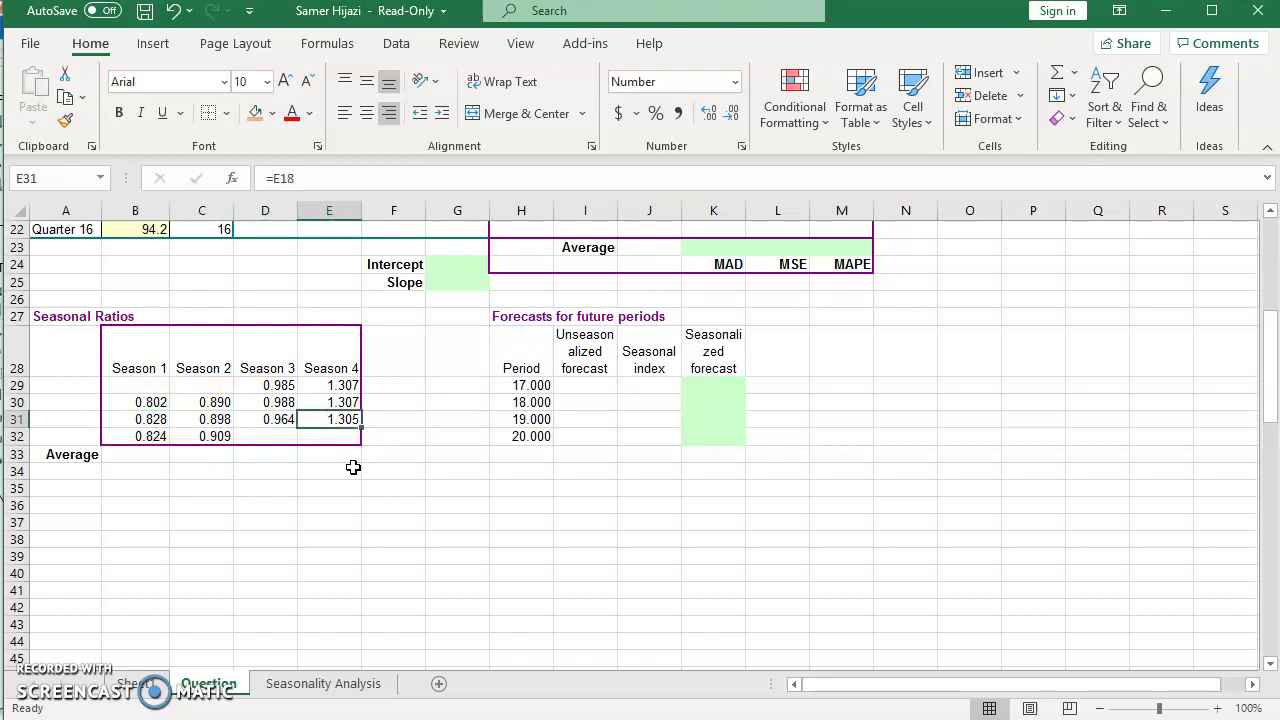
{"action": "key", "text": "Right"}
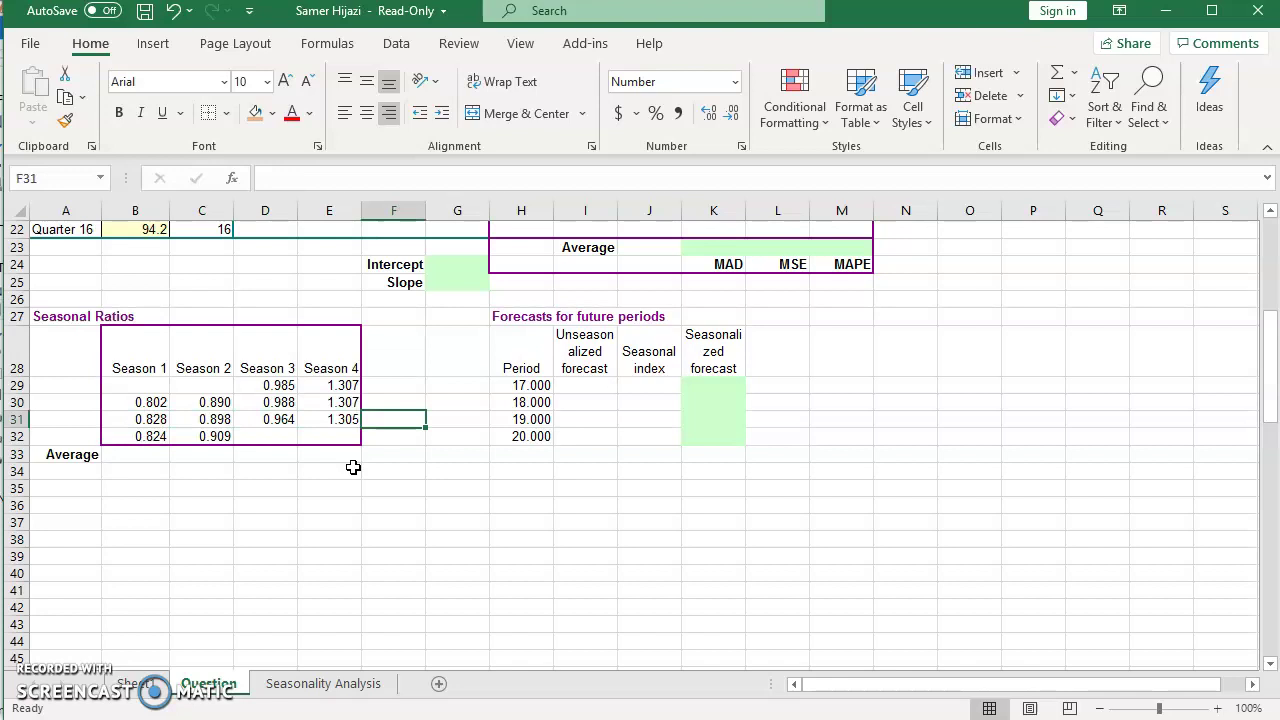
{"action": "left_click", "coordinate": [148, 436]}
{"action": "left_click", "coordinate": [177, 434]}
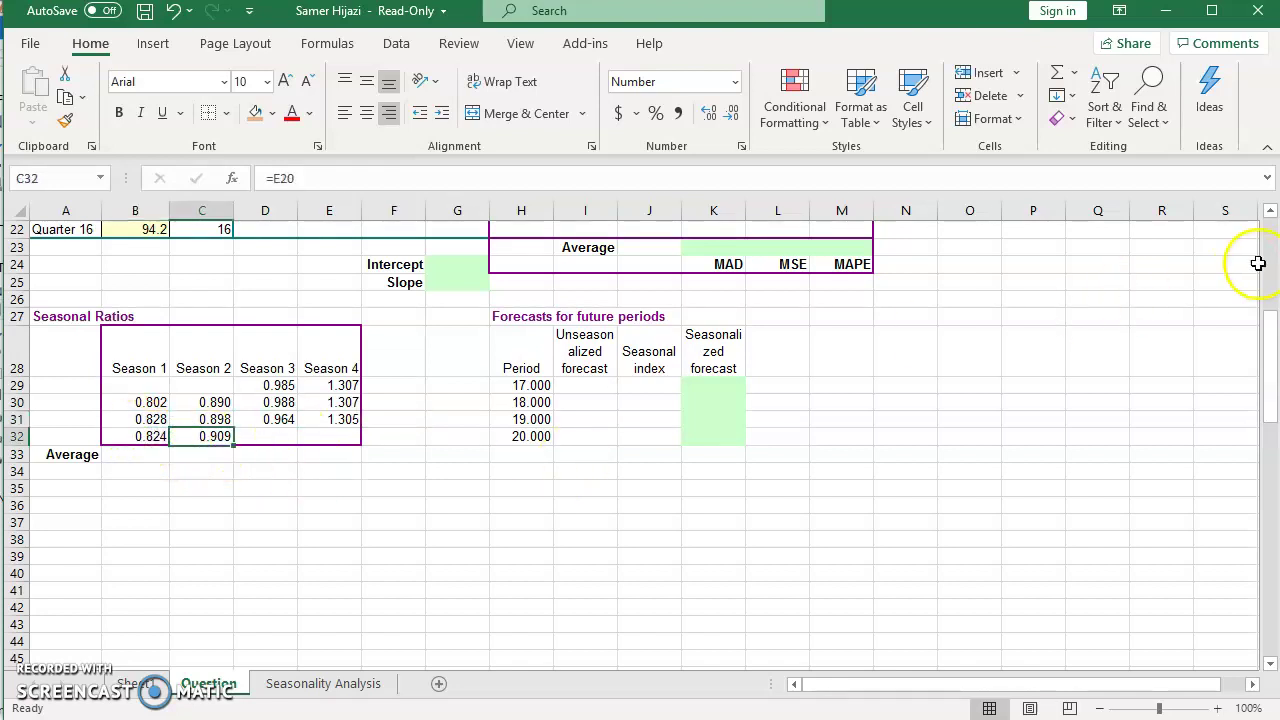
Calculate the Season 1 average in B33 with =AVERAGE(B30:B32)
{"action": "left_click", "coordinate": [1270, 213]}
{"action": "left_click", "coordinate": [1270, 213]}
{"action": "left_click", "coordinate": [1270, 213]}
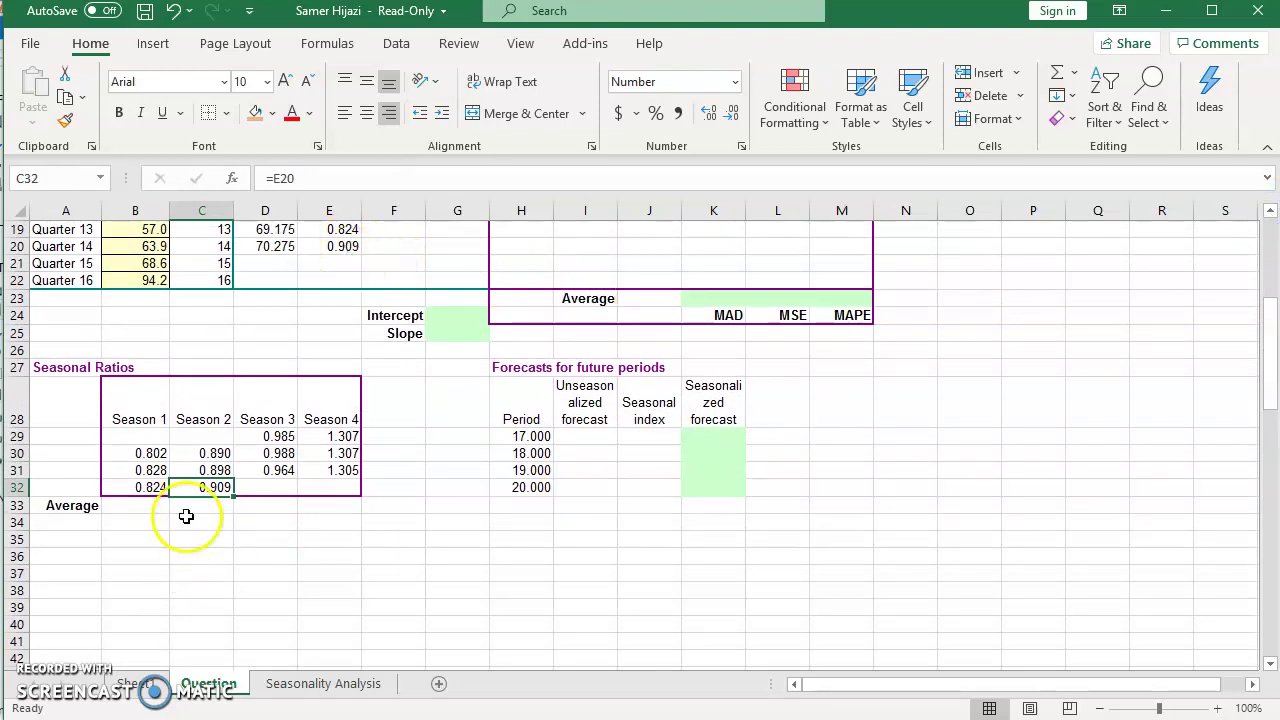
{"action": "left_click", "coordinate": [157, 505]}
{"action": "type", "text": "="}
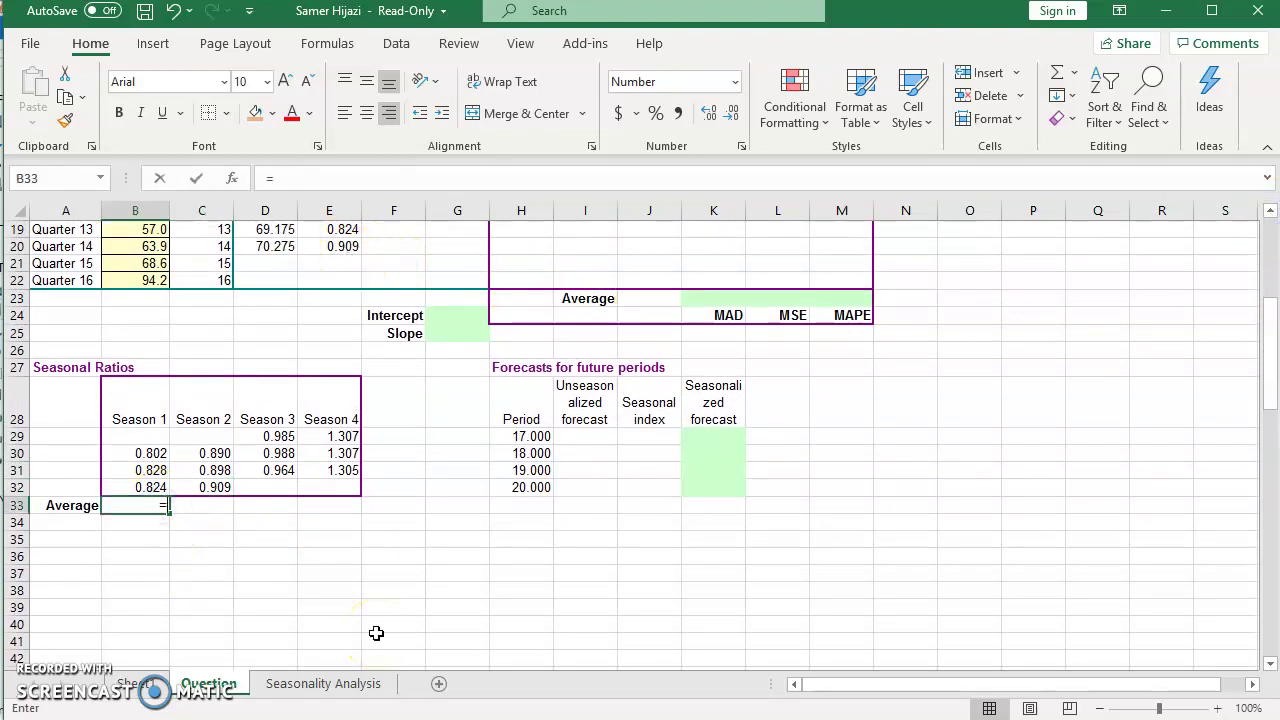
{"action": "type", "text": "ave"}
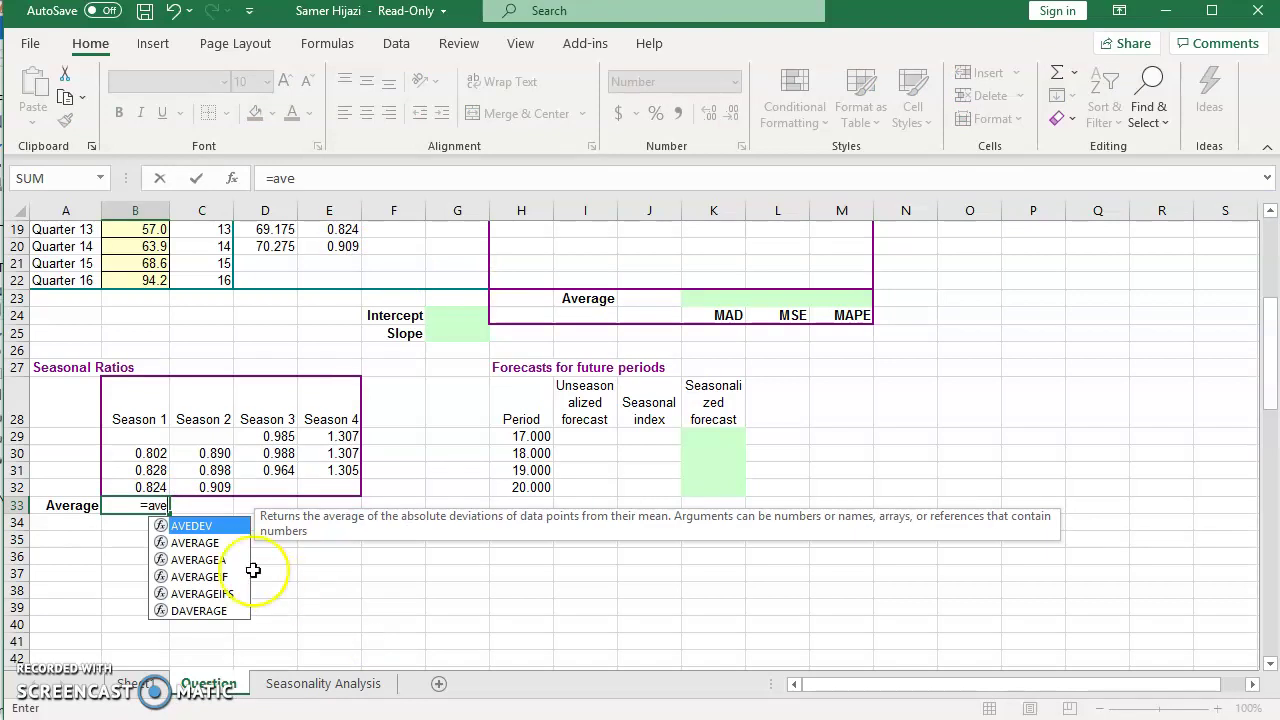
{"action": "double_click", "coordinate": [217, 541]}
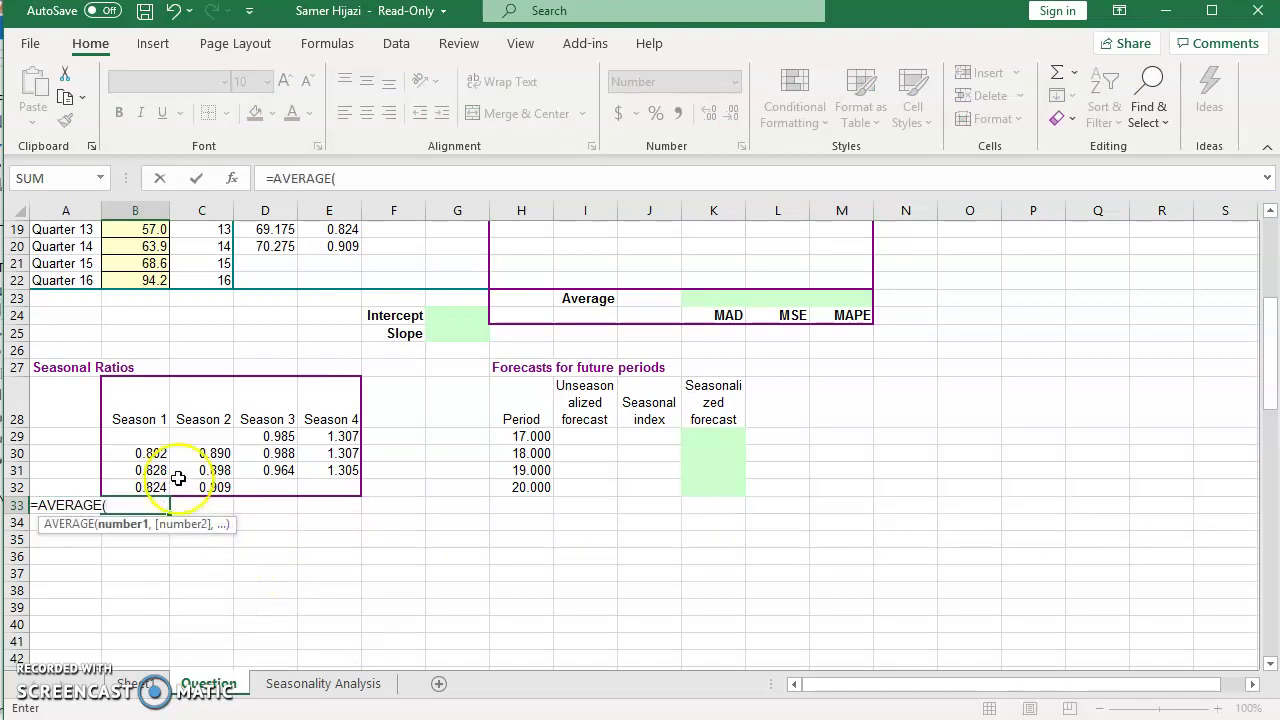
{"action": "left_click_drag", "start_coordinate": [158, 456], "coordinate": [158, 484]}
{"action": "key", "text": "Return"}
Fill the average formula from B33 across to E33 for Seasons 2, 3 and 4
{"action": "left_click", "coordinate": [157, 505]}
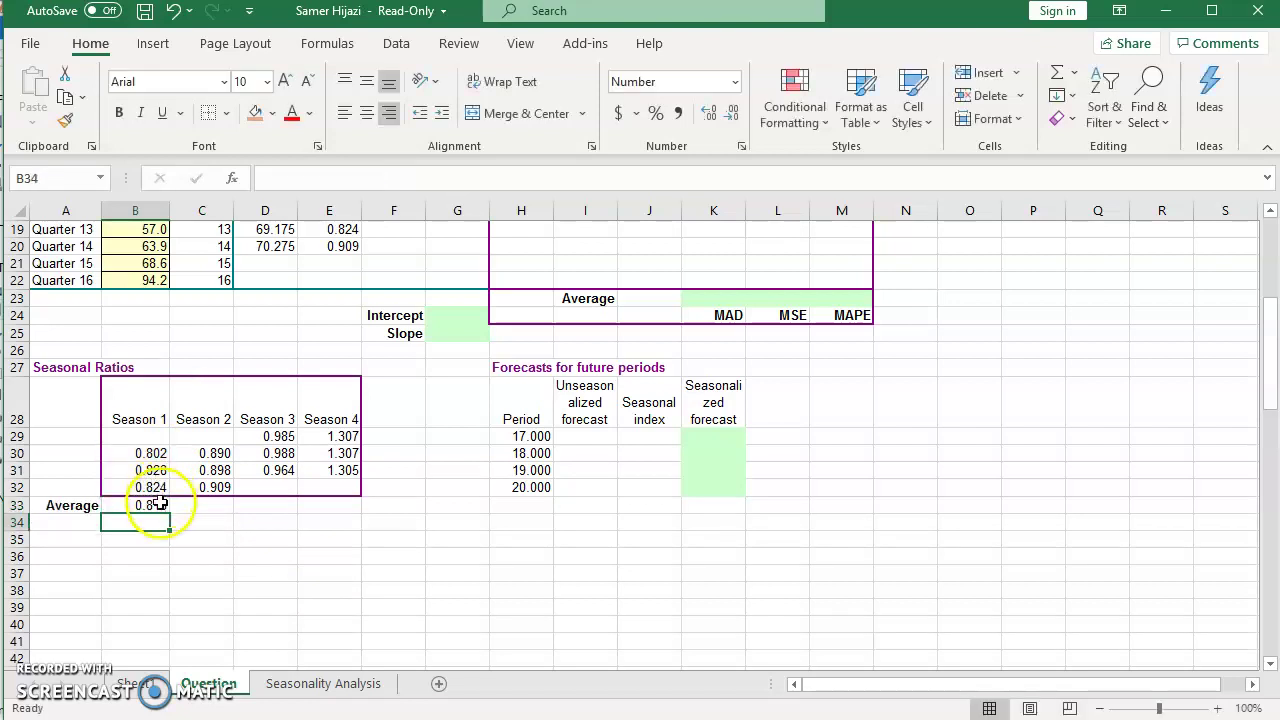
{"action": "left_click_drag", "start_coordinate": [169, 511], "coordinate": [331, 504]}
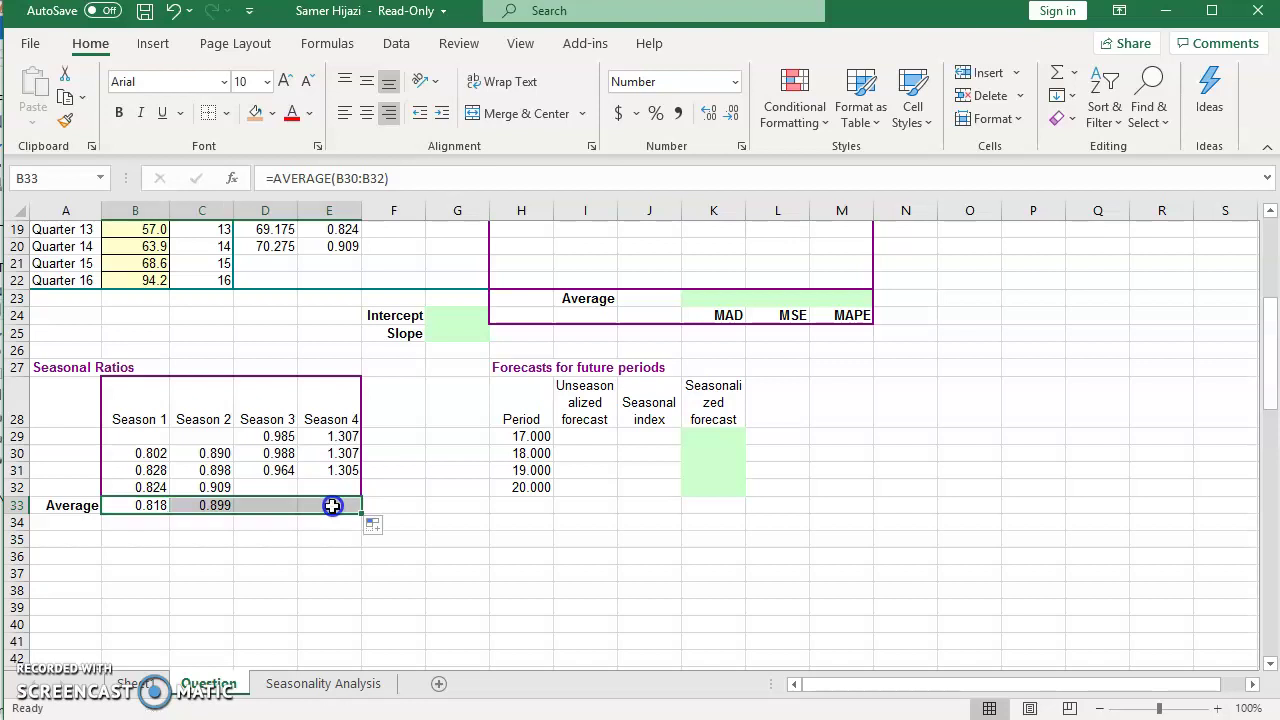
{"action": "left_click", "coordinate": [271, 507]}
{"action": "left_click", "coordinate": [314, 505]}
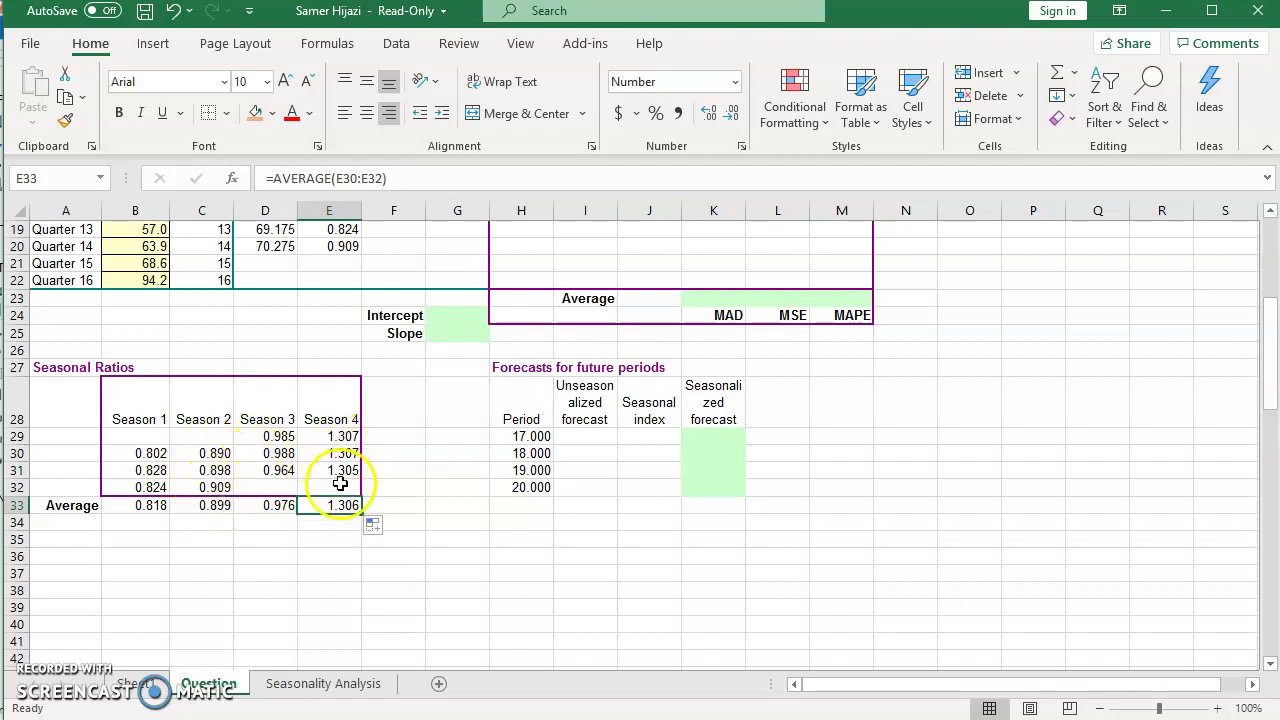
Examine the blank cells B29, C29, D32 and E32 in the Seasonal Ratios table and the four season averages in row 33
{"action": "left_click", "coordinate": [147, 437]}
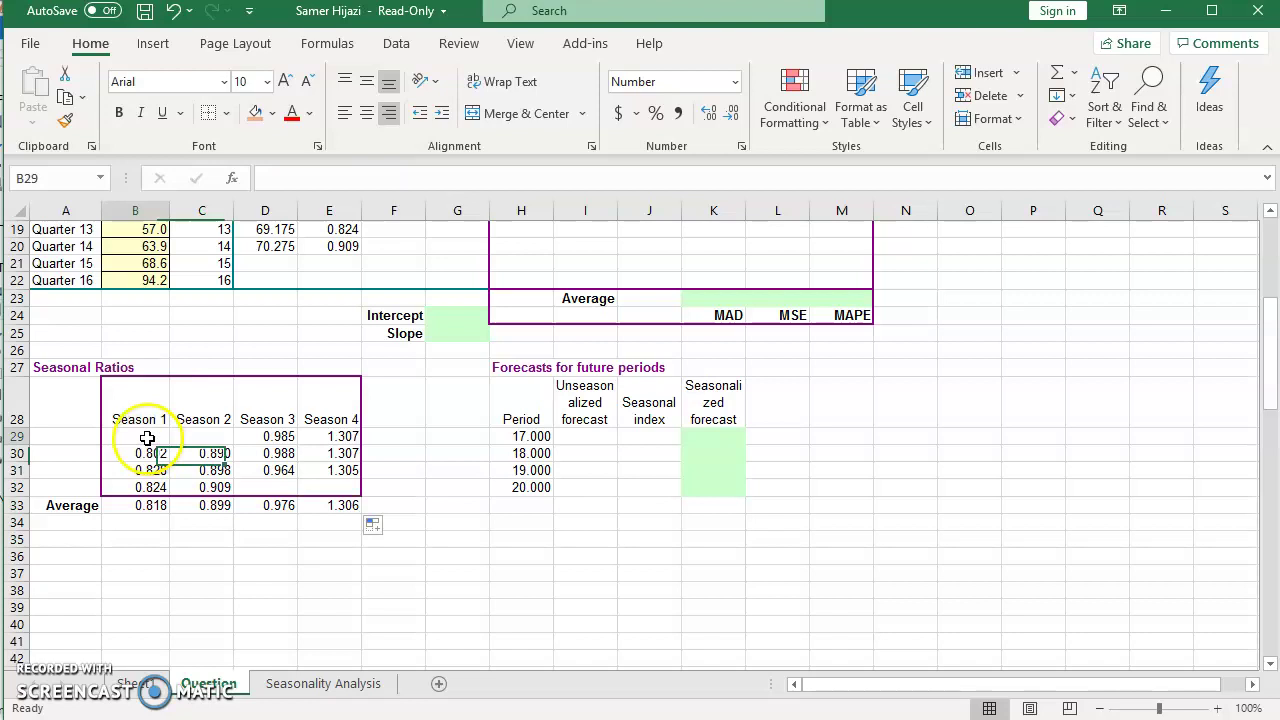
{"action": "left_click", "coordinate": [202, 437]}
{"action": "left_click", "coordinate": [159, 436]}
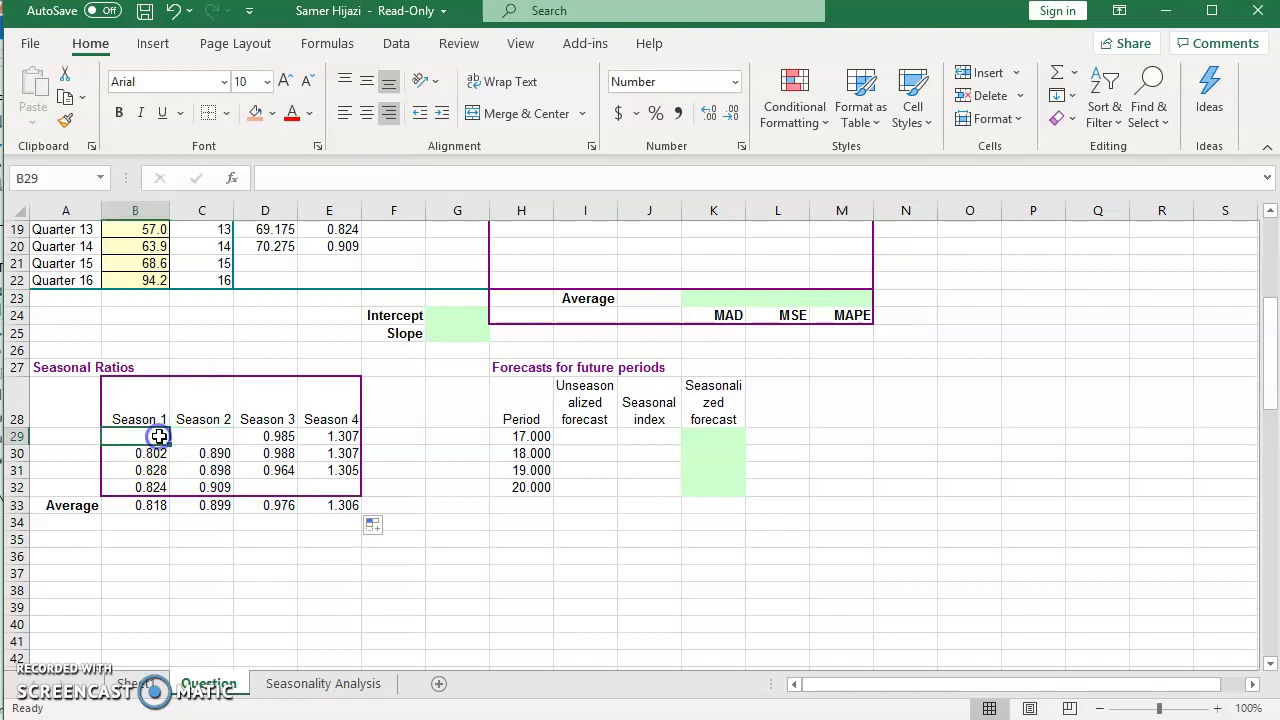
{"action": "left_click", "coordinate": [199, 436]}
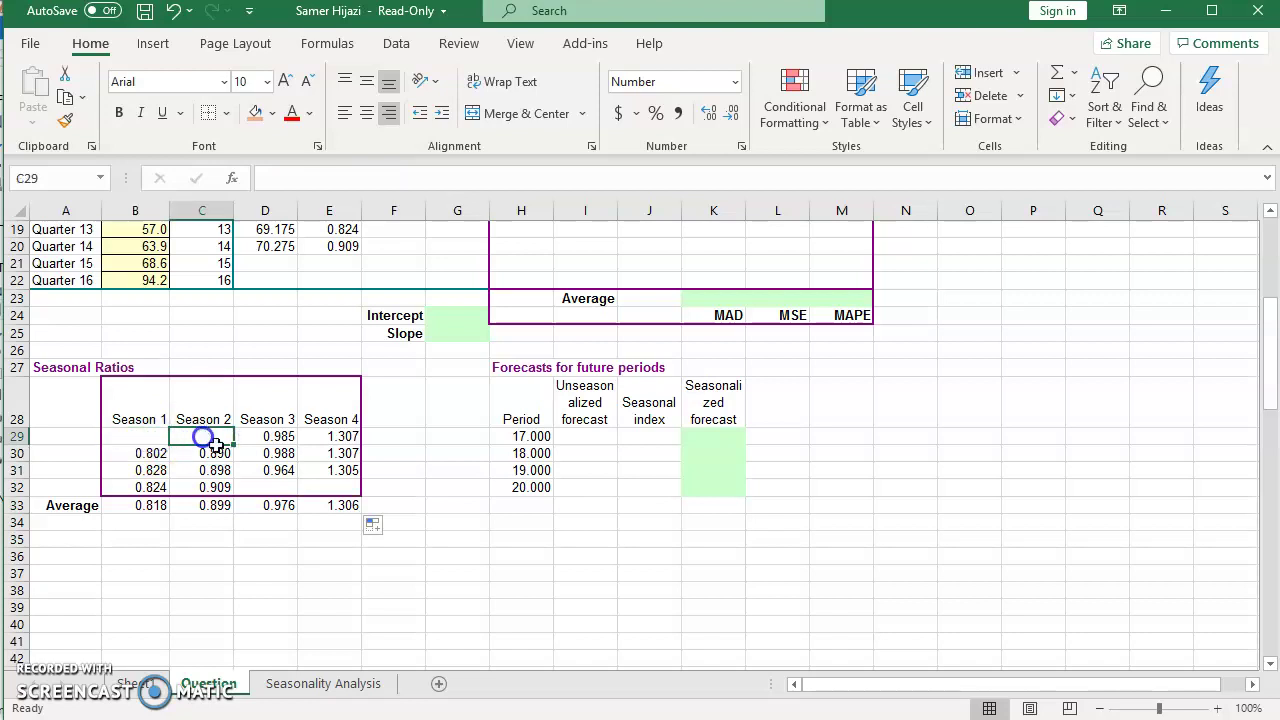
{"action": "left_click", "coordinate": [294, 487]}
{"action": "left_click", "coordinate": [320, 487]}
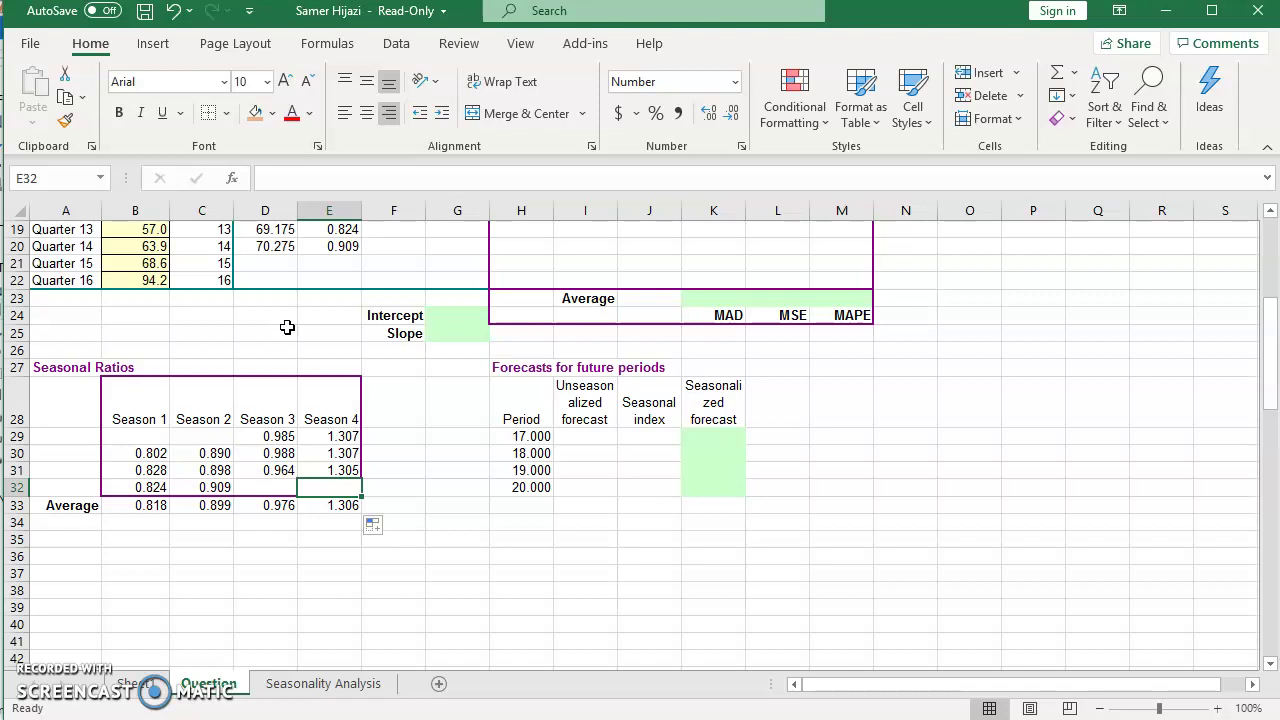
{"action": "left_click", "coordinate": [148, 505]}
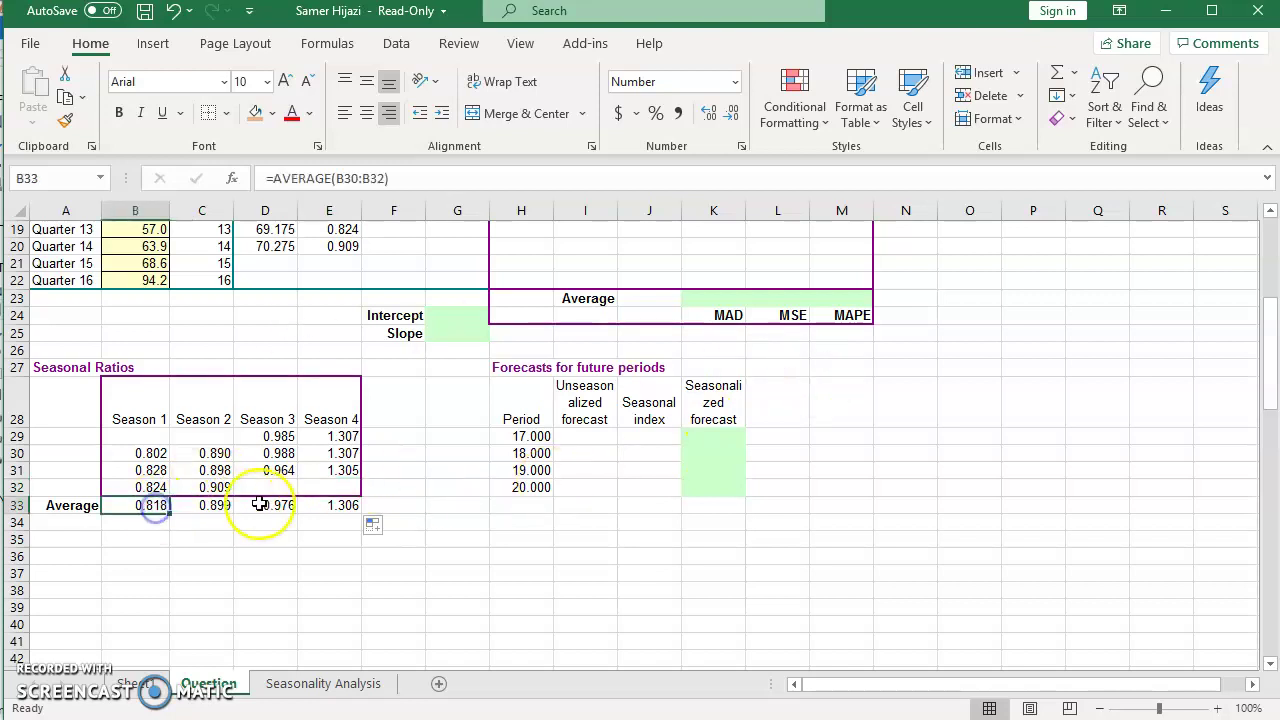
{"action": "left_click", "coordinate": [205, 505]}
{"action": "left_click", "coordinate": [268, 505]}
{"action": "left_click", "coordinate": [330, 507]}
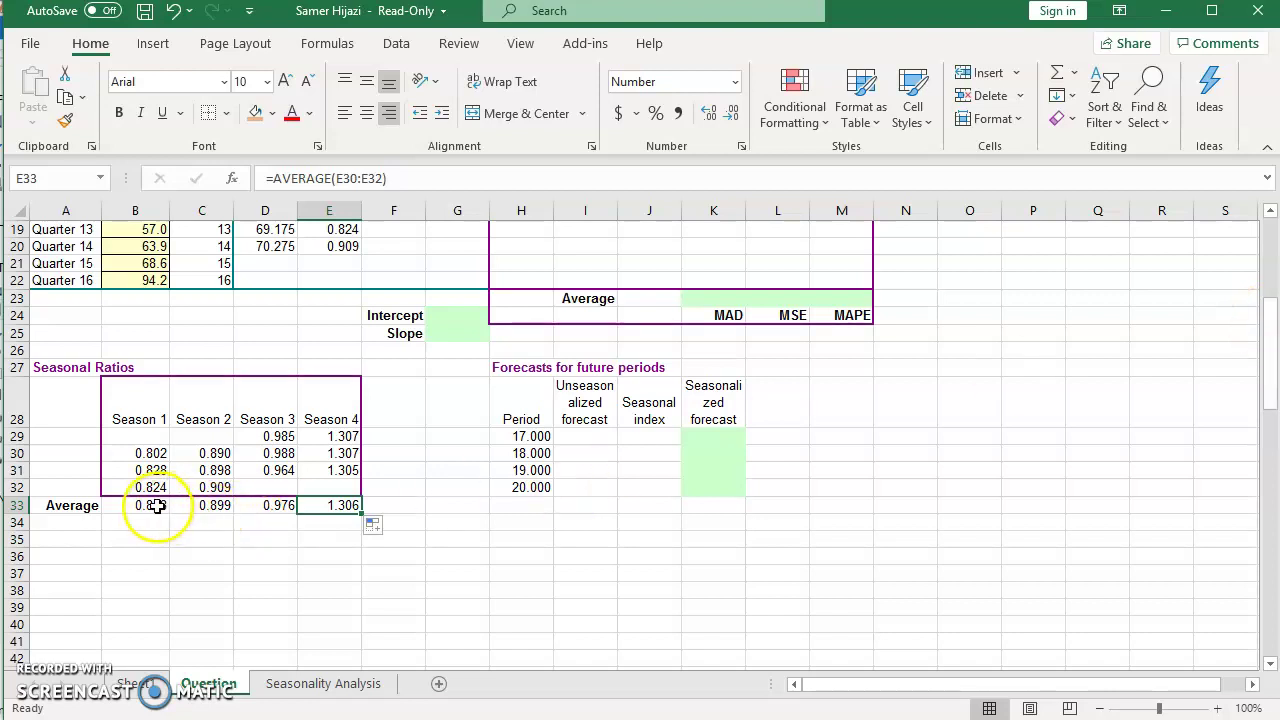
Enter the Quarter 1 seasonal index in F7 as =B33, referencing the Season 1 average
{"action": "left_click_drag", "start_coordinate": [1267, 327], "coordinate": [1266, 263]}
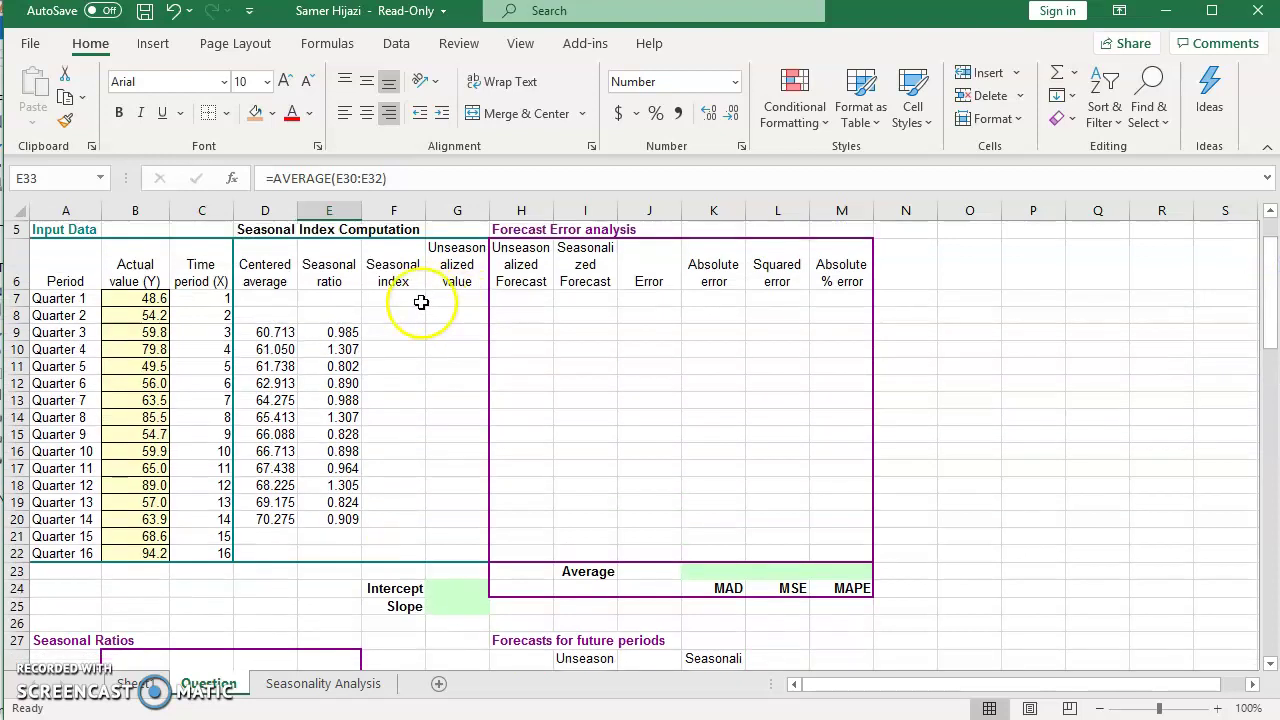
{"action": "left_click", "coordinate": [407, 298]}
{"action": "type", "text": "=b"}
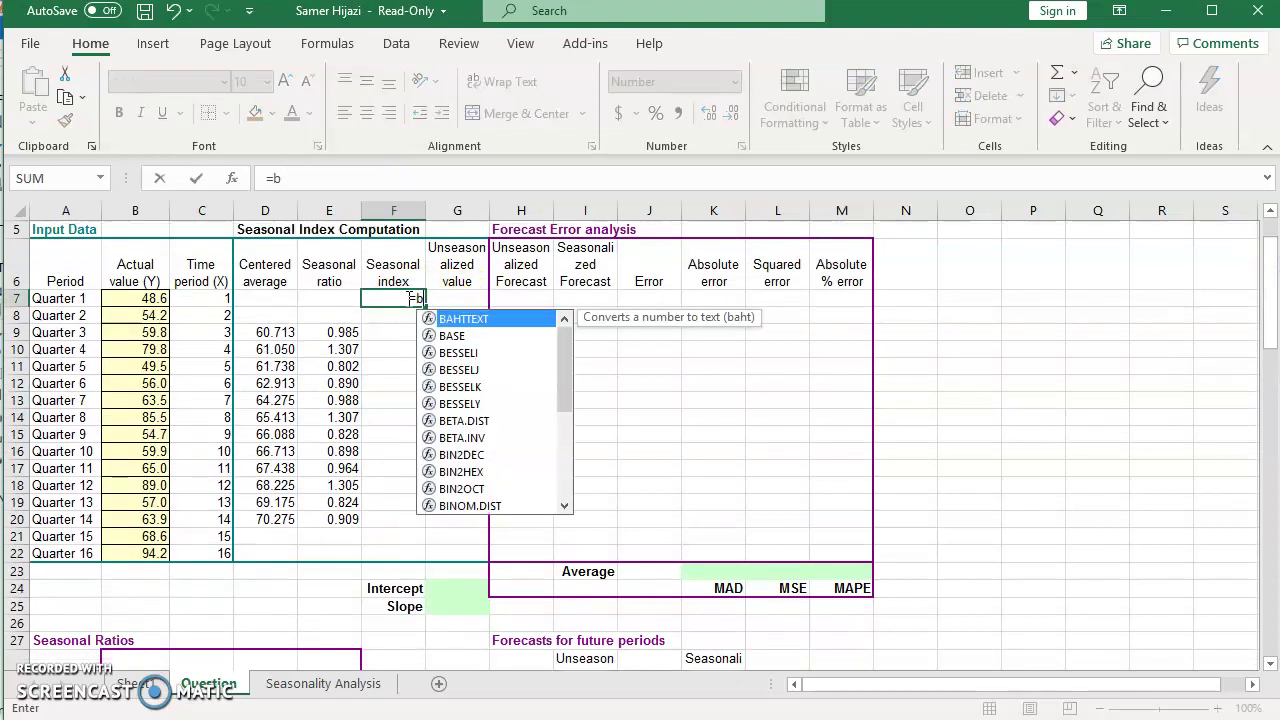
{"action": "type", "text": "33"}
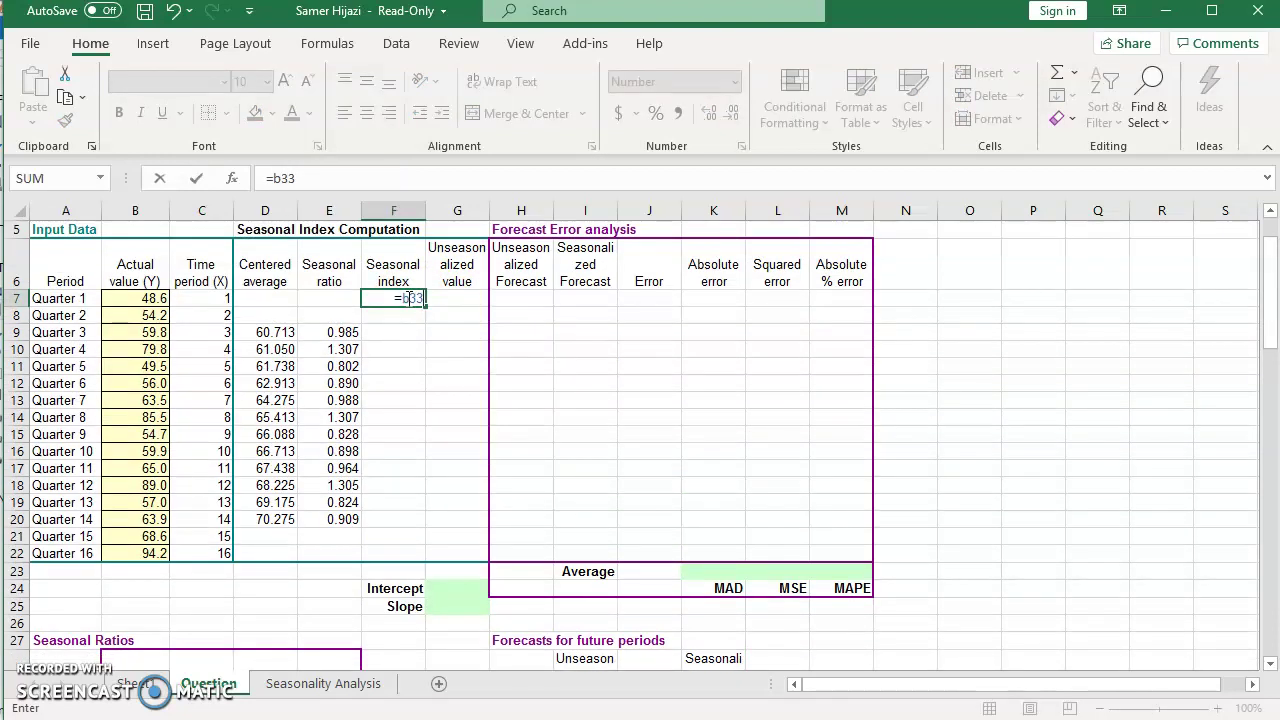
{"action": "key", "text": "Return"}
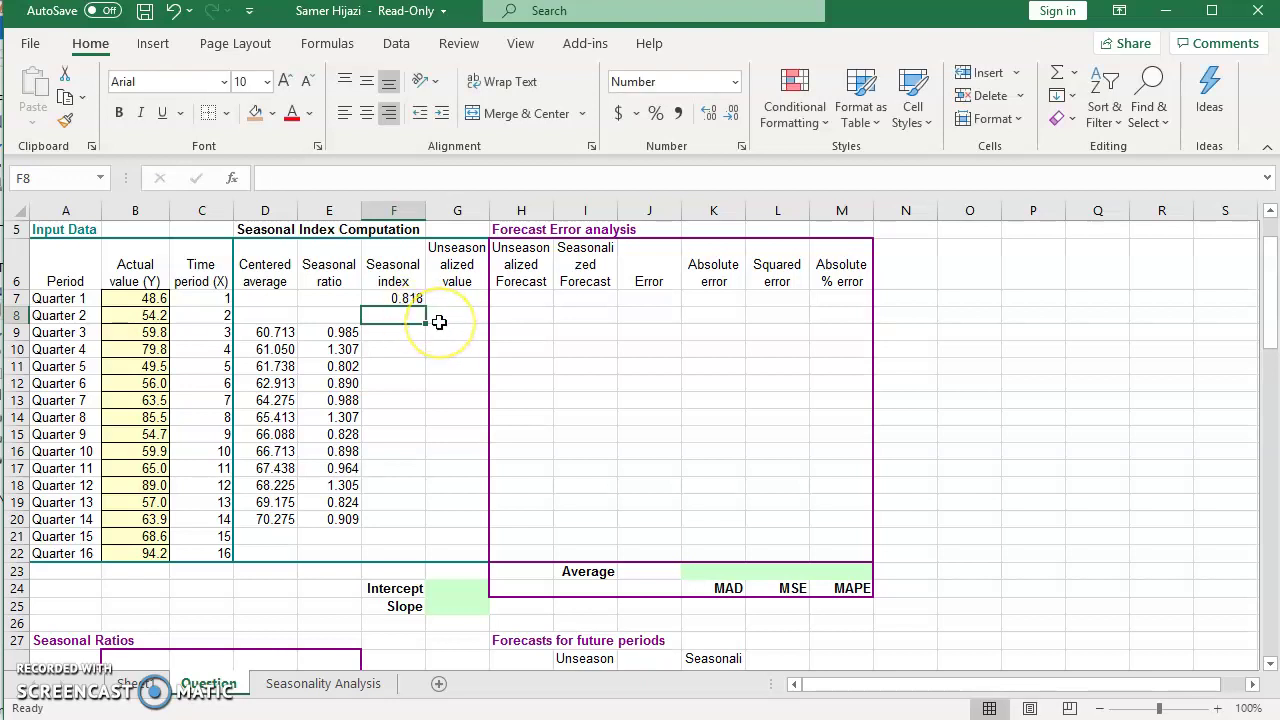
Enter the Quarter 2 seasonal index in F8 as =C33, referencing the Season 2 average
{"action": "type", "text": "=b"}
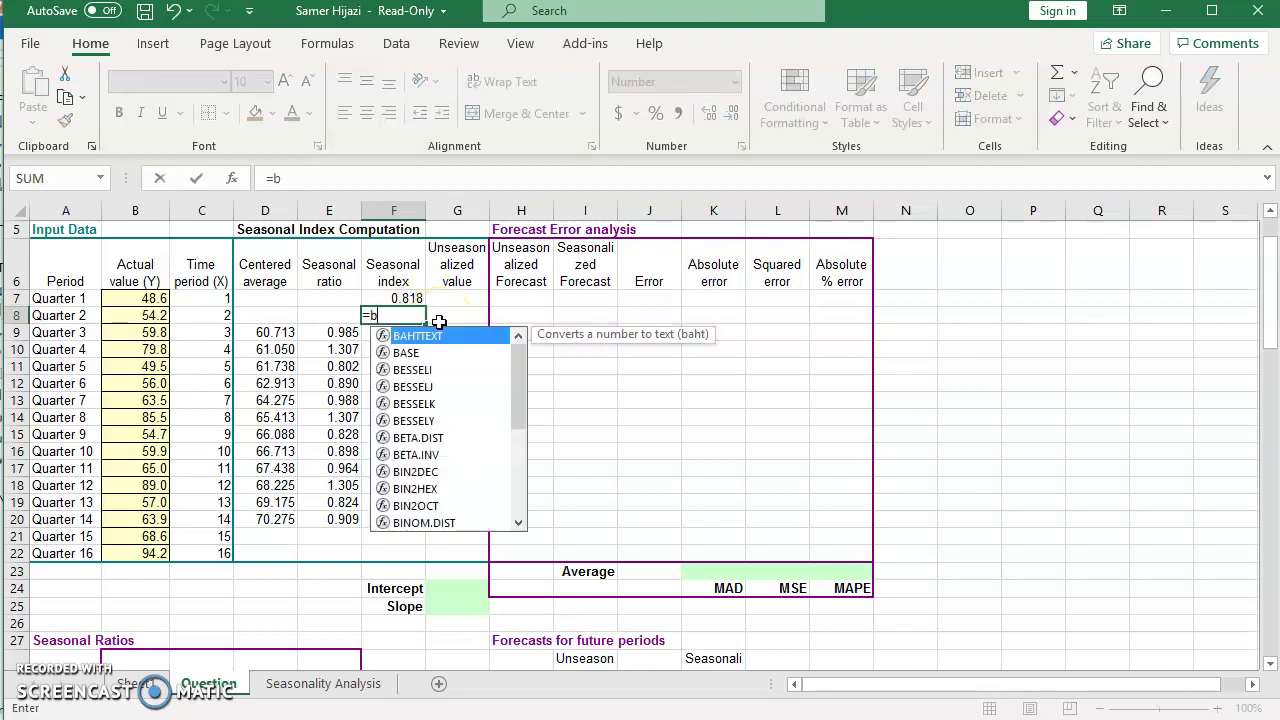
{"action": "key", "text": "BackSpace"}
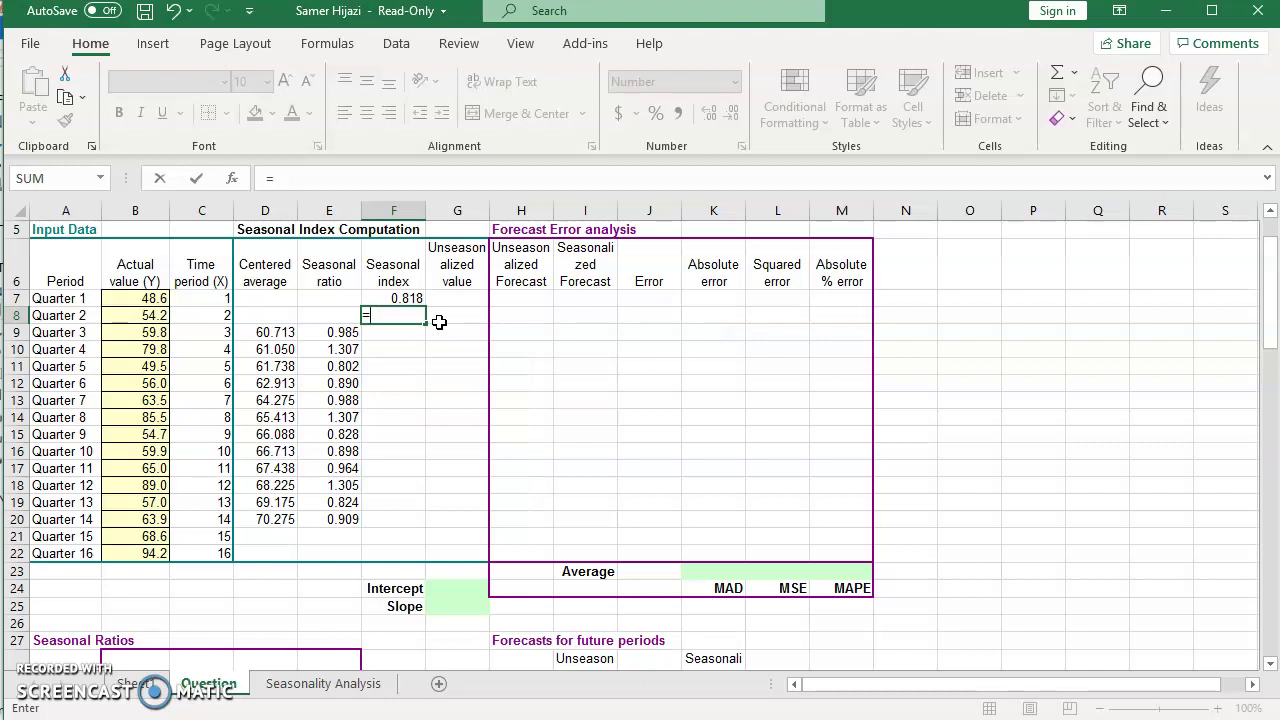
{"action": "key", "text": "Escape"}
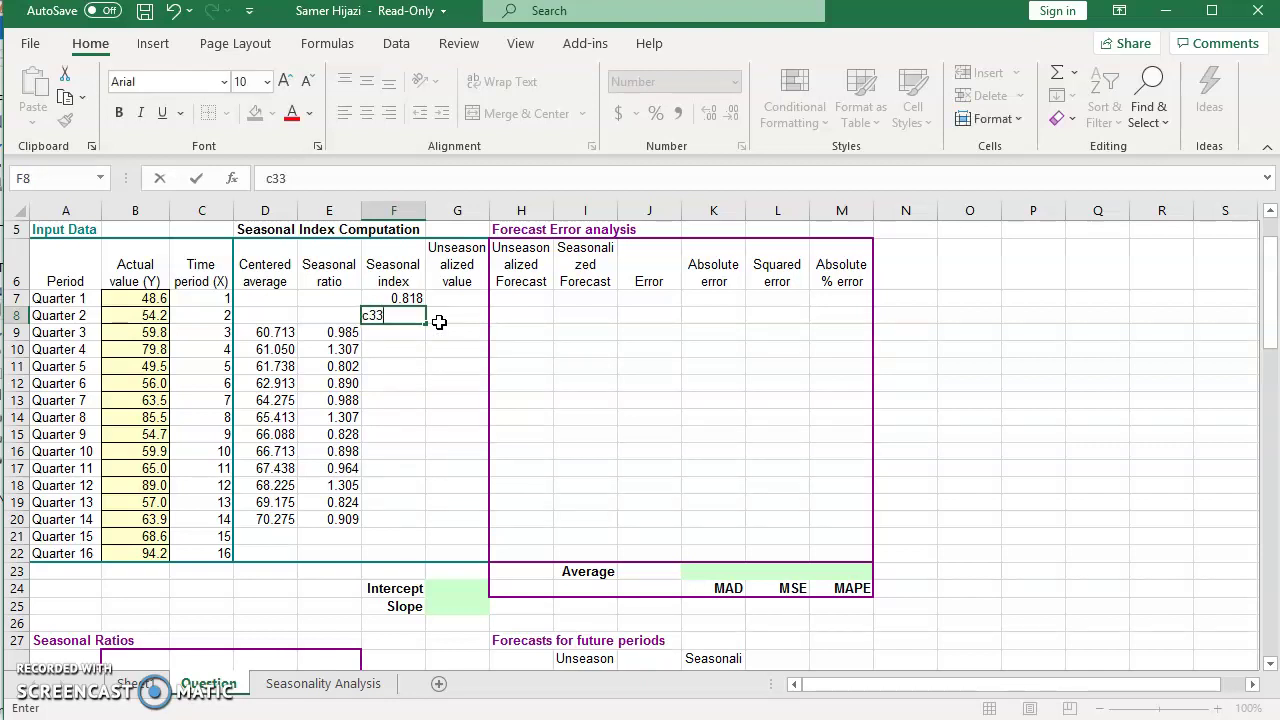
{"action": "type", "text": "=c3"}
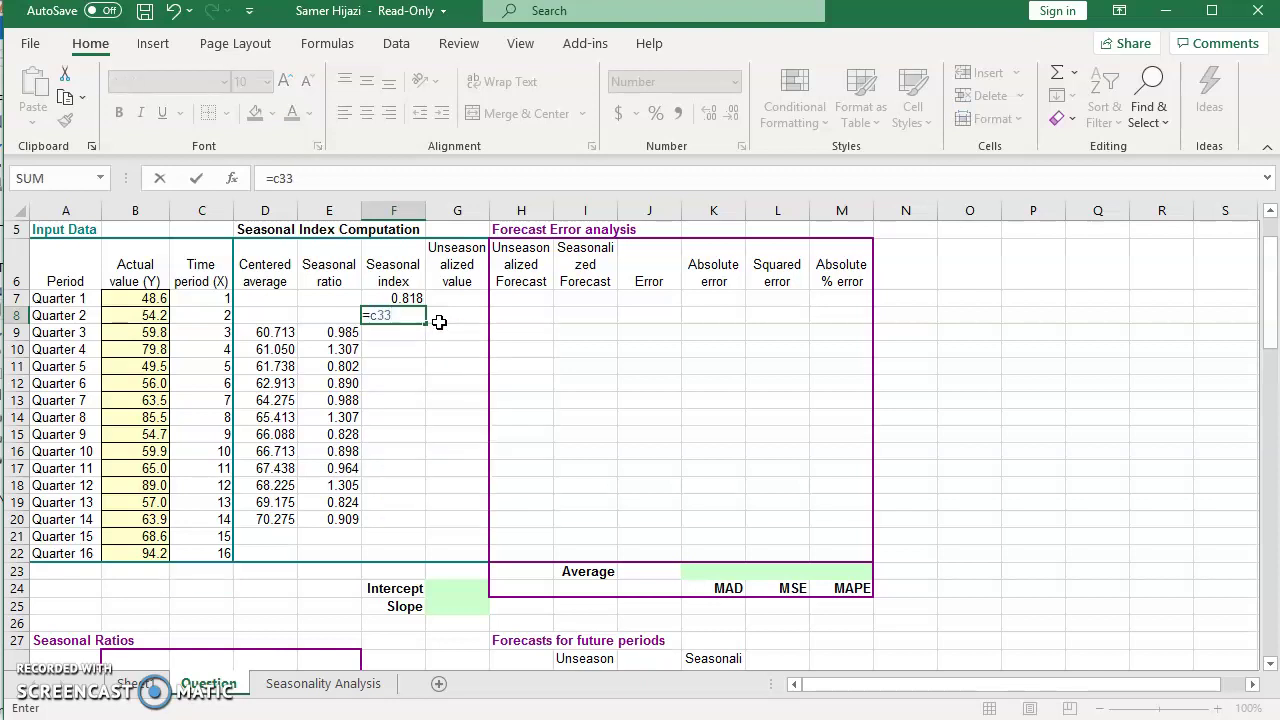
{"action": "key", "text": "Return"}
Enter the Quarter 3 seasonal index in F9 as =D33 and the Quarter 4 seasonal index in F10 as =E33
{"action": "type", "text": "="}
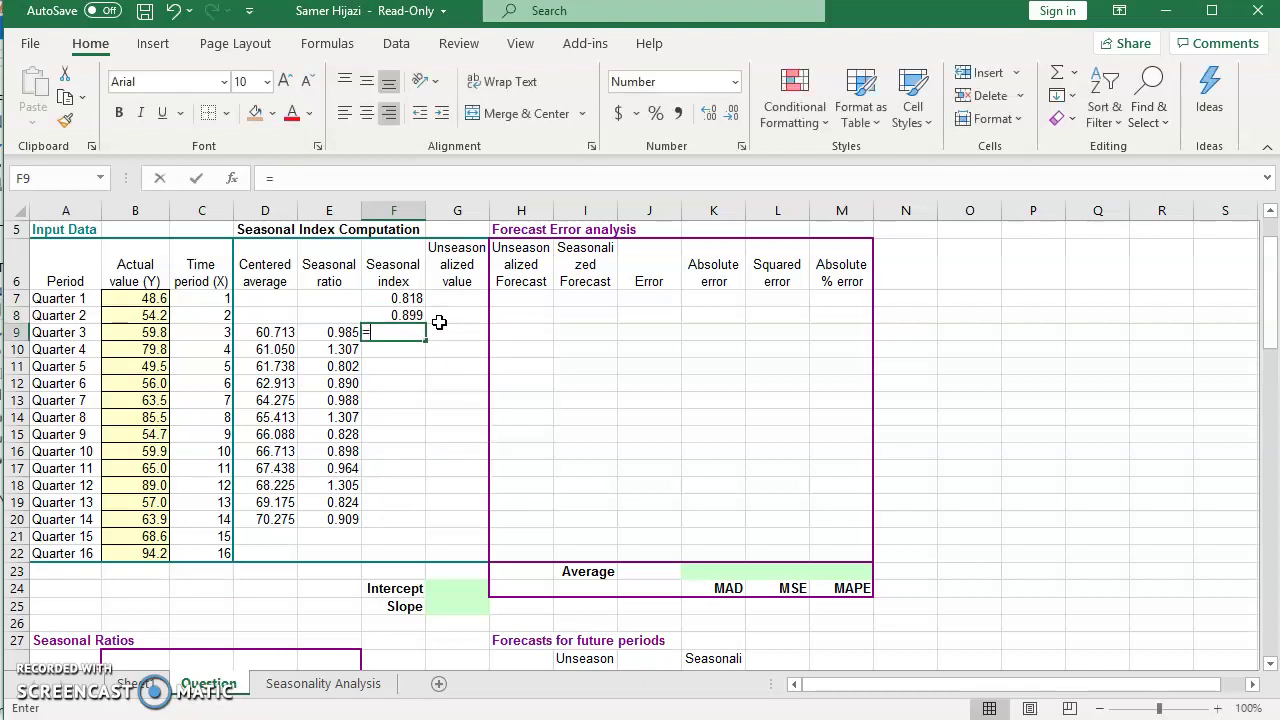
{"action": "type", "text": "d33"}
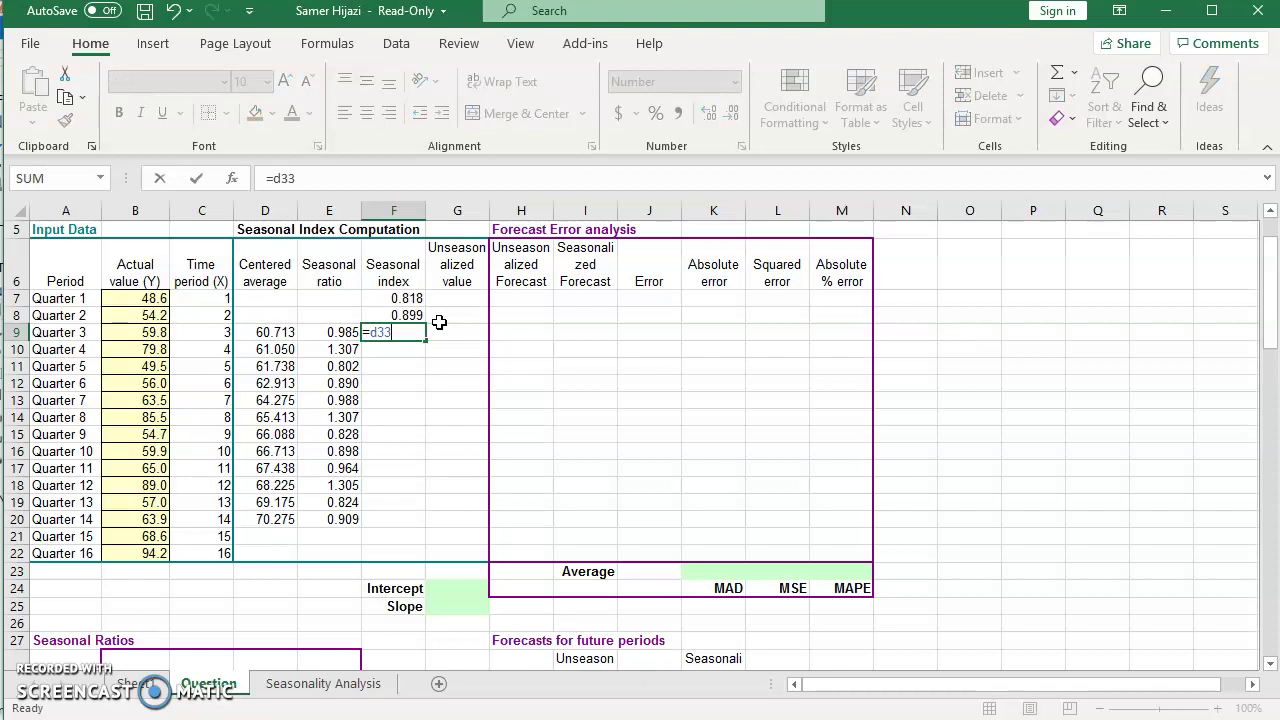
{"action": "key", "text": "Return"}
{"action": "type", "text": "=e33"}
{"action": "key", "text": "Return"}
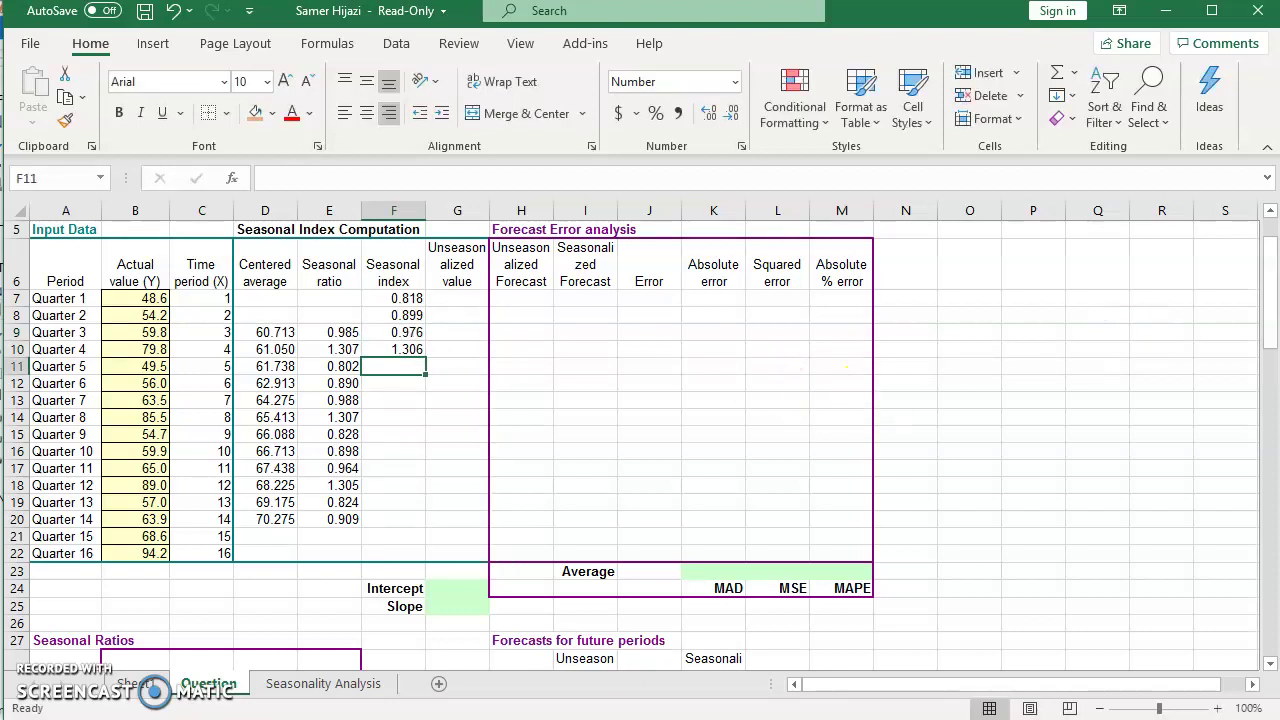
{"action": "left_click_drag", "start_coordinate": [1274, 308], "coordinate": [1266, 346]}
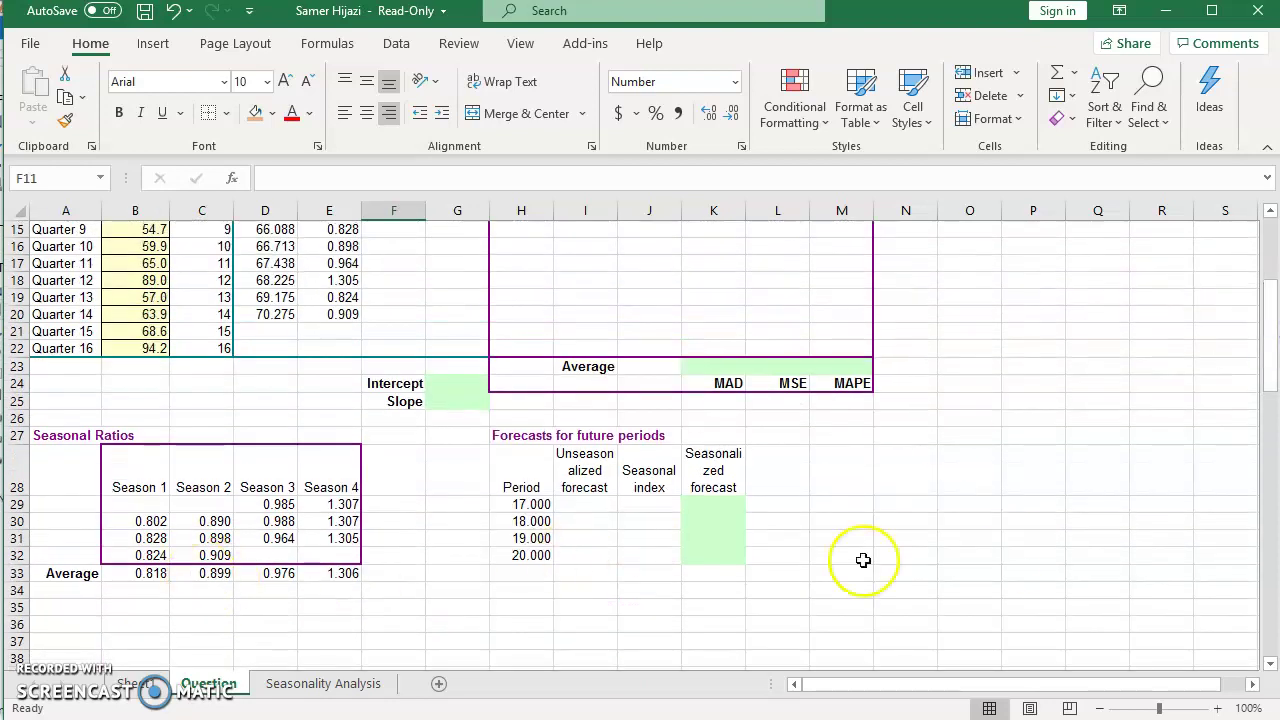
{"action": "left_click_drag", "start_coordinate": [1268, 337], "coordinate": [1268, 278]}
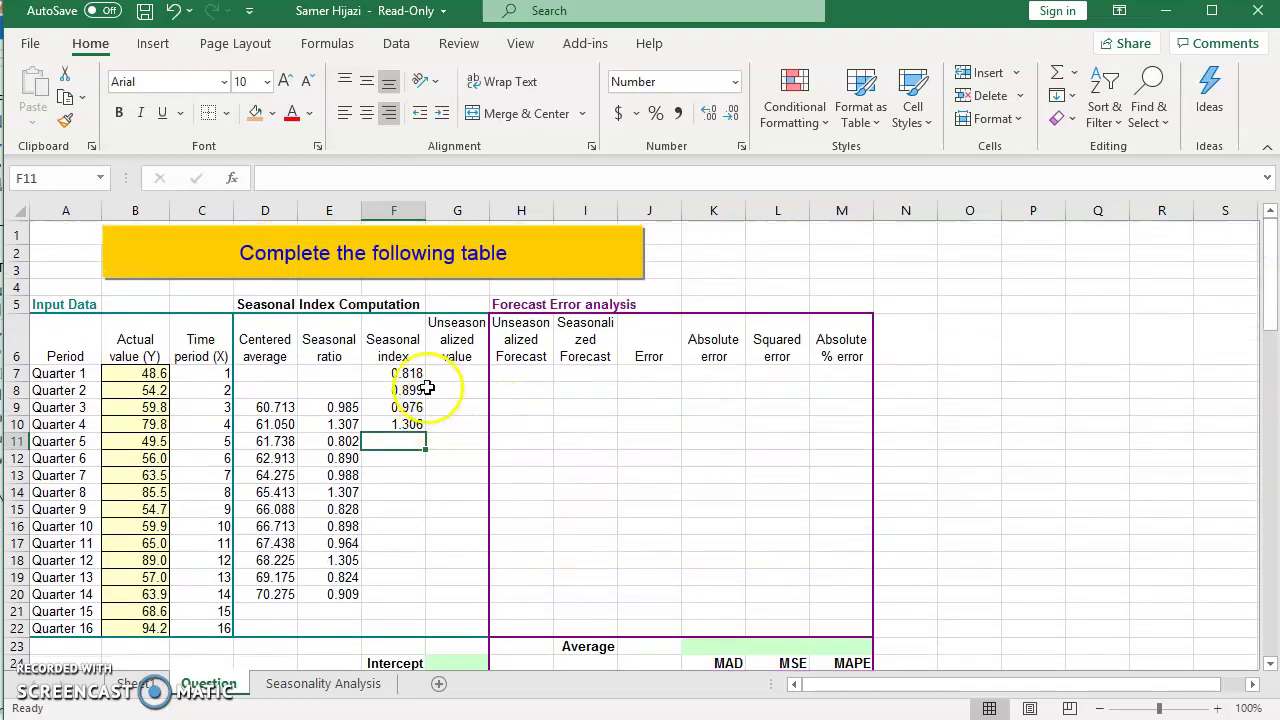
{"action": "left_click_drag", "start_coordinate": [412, 372], "coordinate": [412, 426]}
{"action": "key", "text": "ctrl+c"}
{"action": "left_click", "coordinate": [403, 440]}
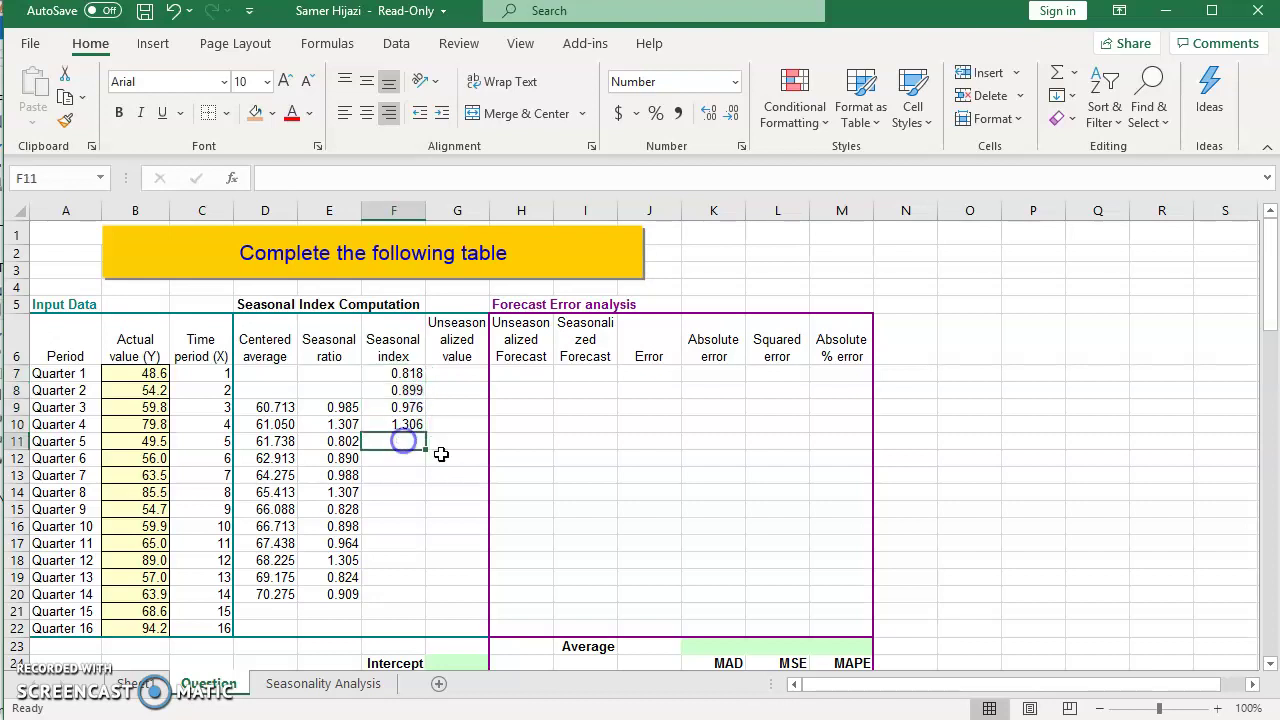
Try copying the Quarter 1 seasonal index formula from F7 across to I7, and undo the fill
{"action": "left_click", "coordinate": [405, 373]}
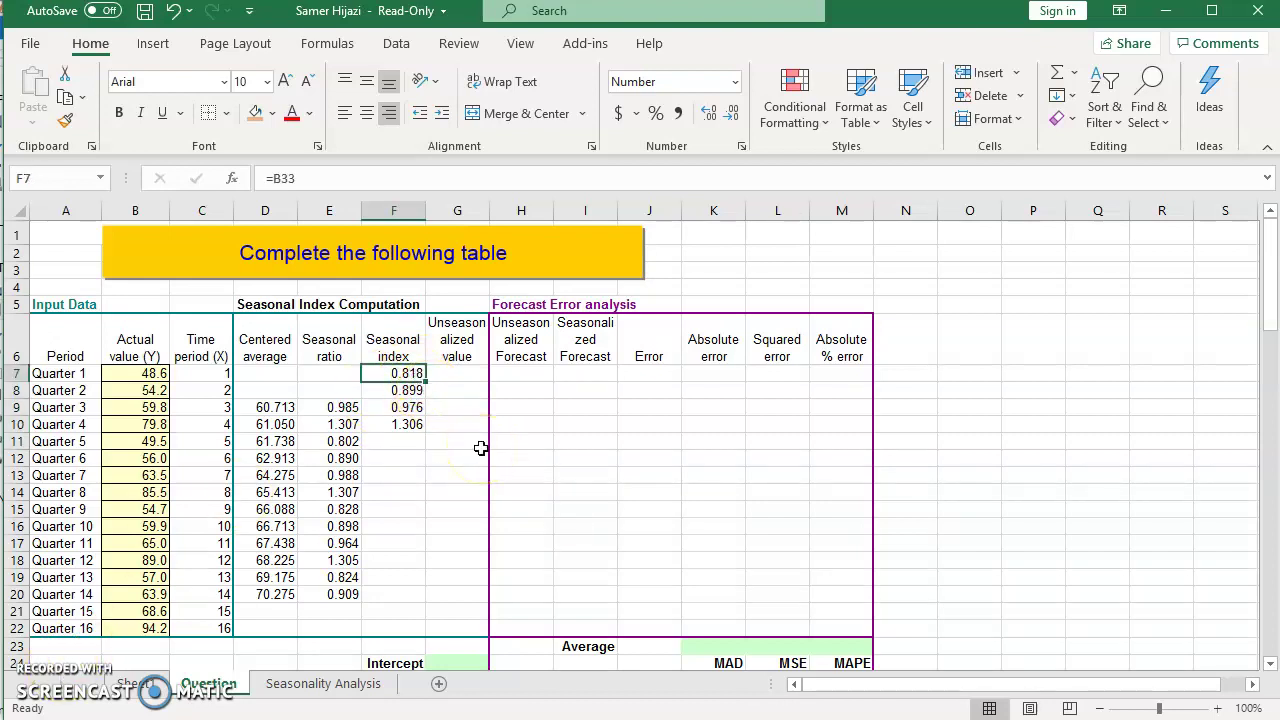
{"action": "key", "text": "ctrl+v"}
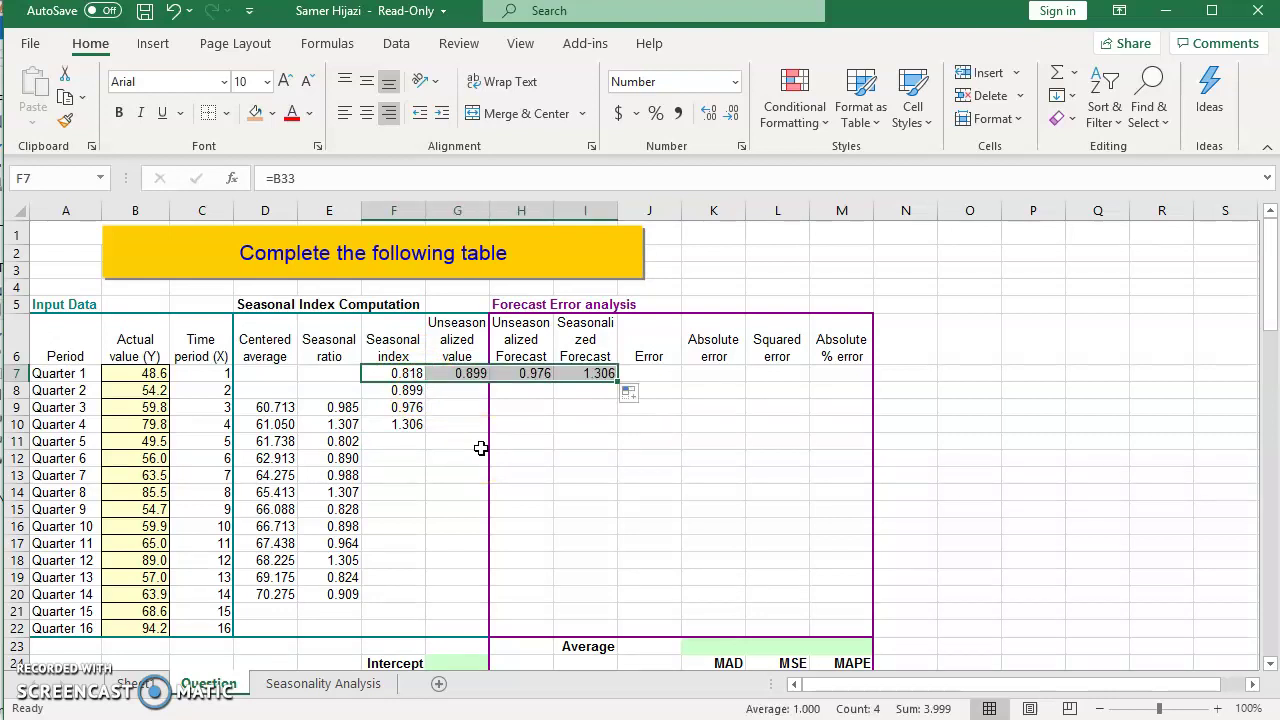
{"action": "key", "text": "ctrl+z"}
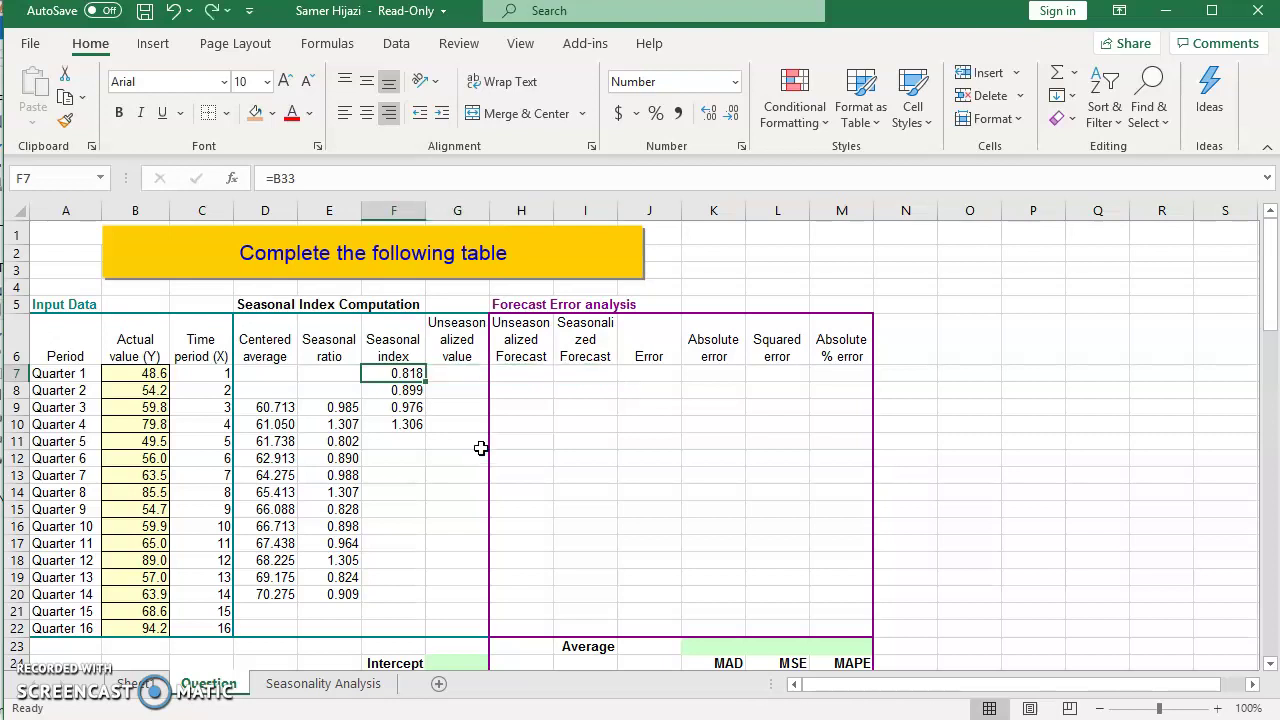
Make the season average references in F7:F10 absolute, as =$B$33, =$C$33, =$D$33 and =$E$33
{"action": "key", "text": "F2"}
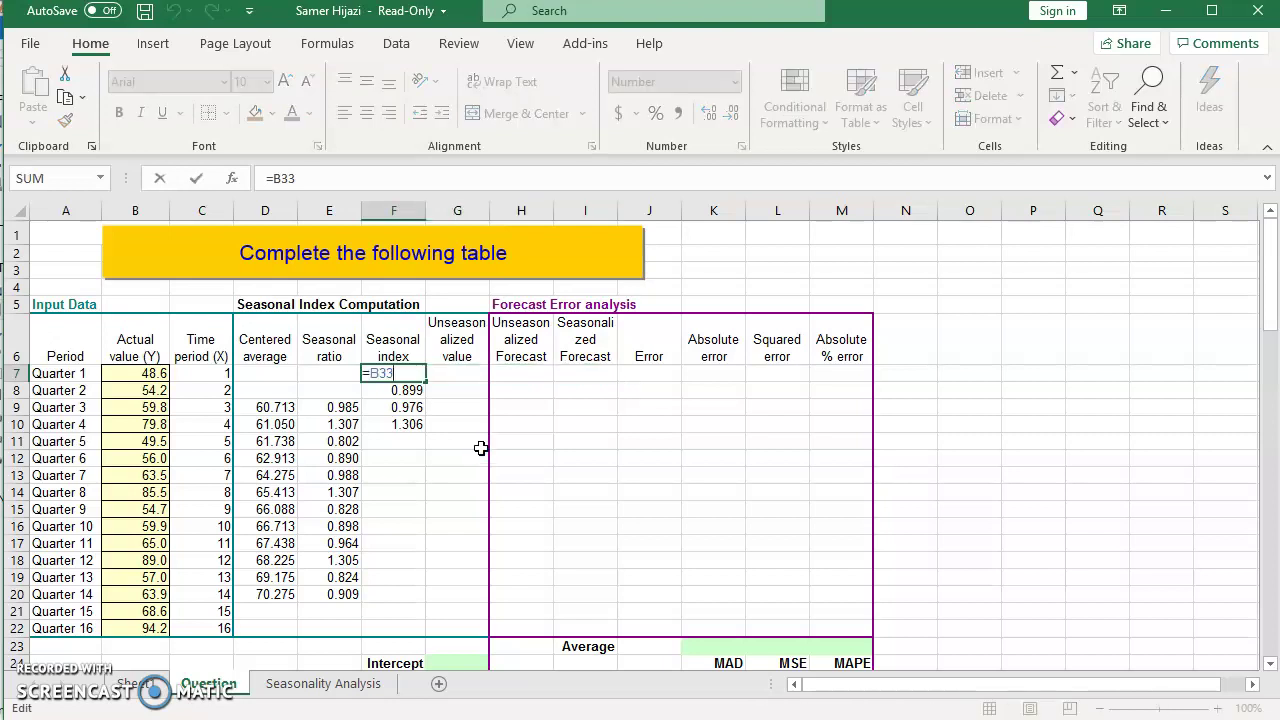
{"action": "key", "text": "F4"}
{"action": "key", "text": "Return"}
{"action": "key", "text": "F2"}
{"action": "key", "text": "F4"}
{"action": "key", "text": "Return"}
{"action": "key", "text": "F2"}
{"action": "key", "text": "F4"}
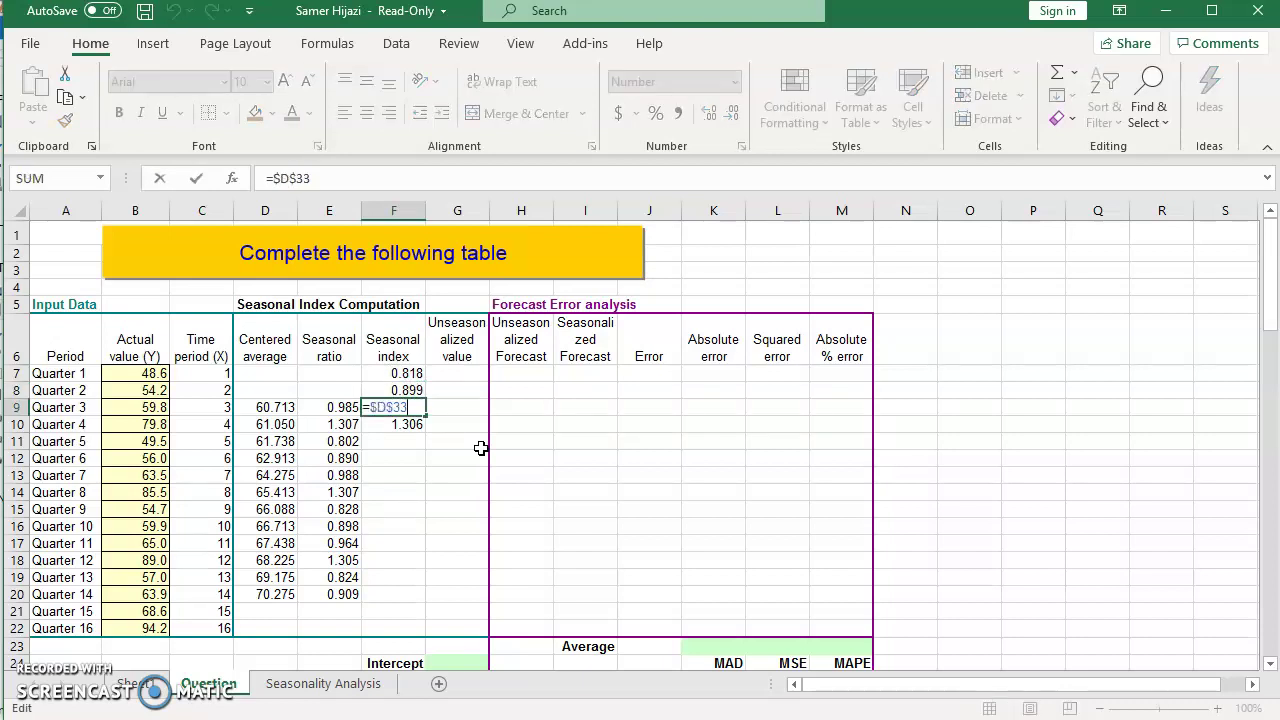
{"action": "key", "text": "Return"}
{"action": "key", "text": "F2"}
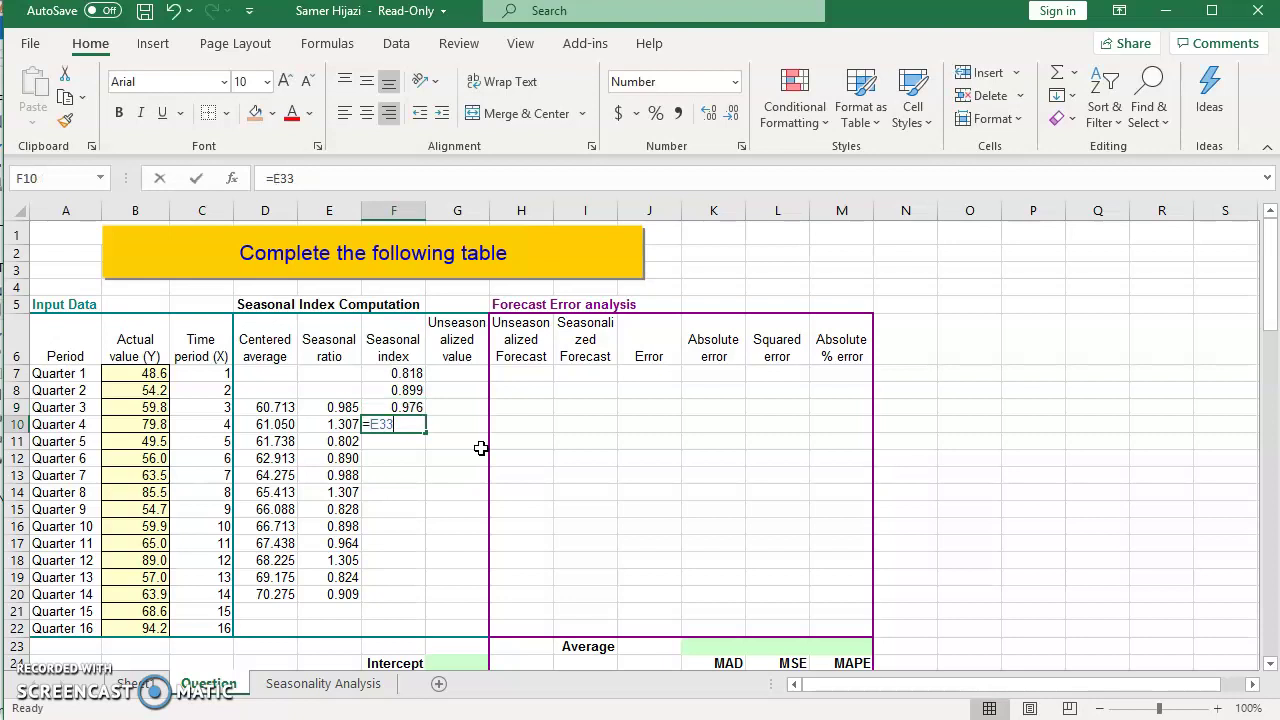
{"action": "key", "text": "F4"}
{"action": "key", "text": "Return"}
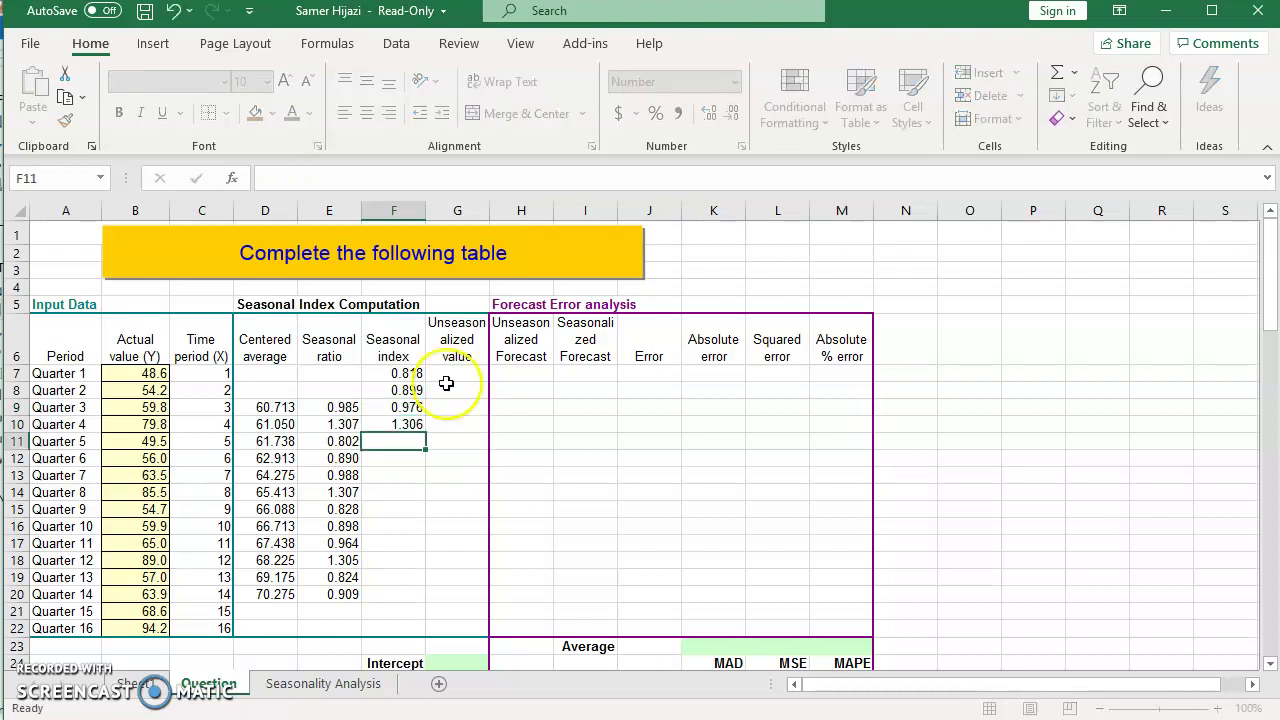
Copy the four seasonal index formulas in F7:F10 into F11:F14 for Quarters 5 to 8
{"action": "left_click_drag", "start_coordinate": [425, 373], "coordinate": [414, 418]}
{"action": "key", "text": "ctrl+c"}
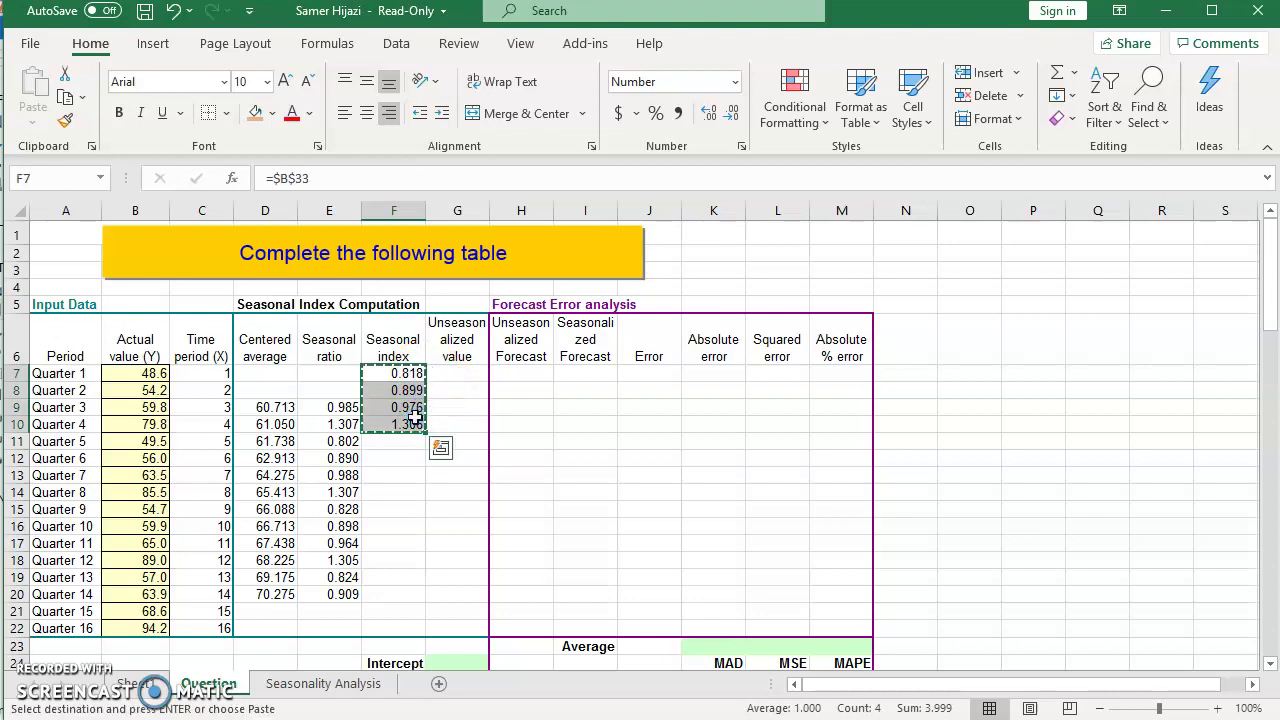
{"action": "key", "text": "Down"}
{"action": "key", "text": "Down"}
{"action": "key", "text": "Down"}
{"action": "key", "text": "Down"}
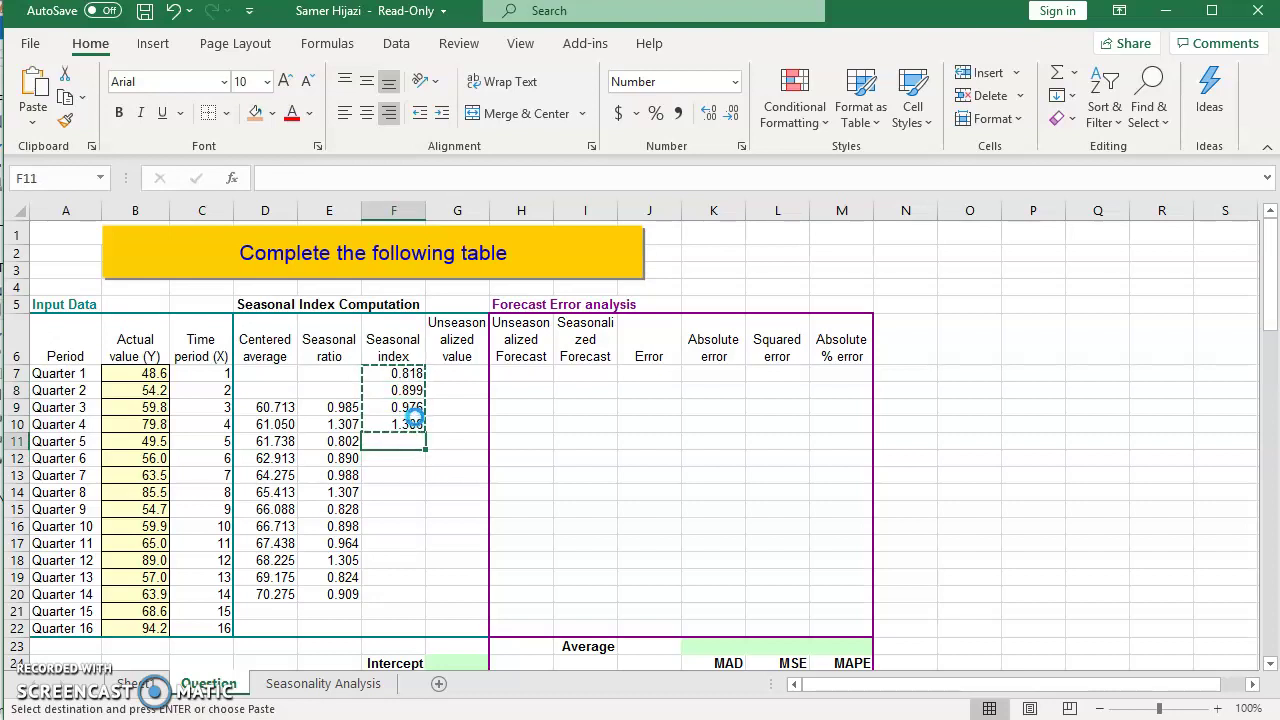
{"action": "key", "text": "ctrl+v"}
Paste the same four copied seasonal index formulas into F15:F18 and F19:F22 to cover Quarters 9 to 16
{"action": "key", "text": "Down"}
{"action": "key", "text": "Down"}
{"action": "key", "text": "Down"}
{"action": "key", "text": "Down"}
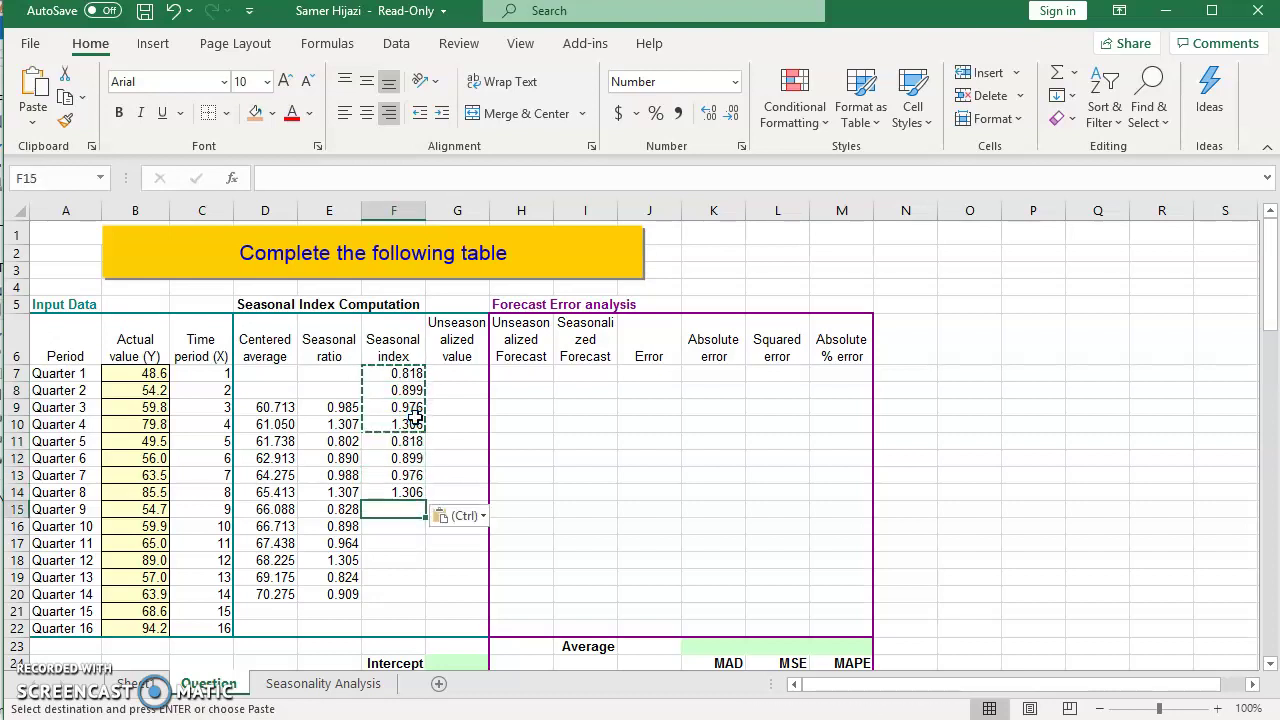
{"action": "key", "text": "ctrl+v"}
{"action": "key", "text": "Down"}
{"action": "key", "text": "Down"}
{"action": "key", "text": "Down"}
{"action": "key", "text": "Down"}
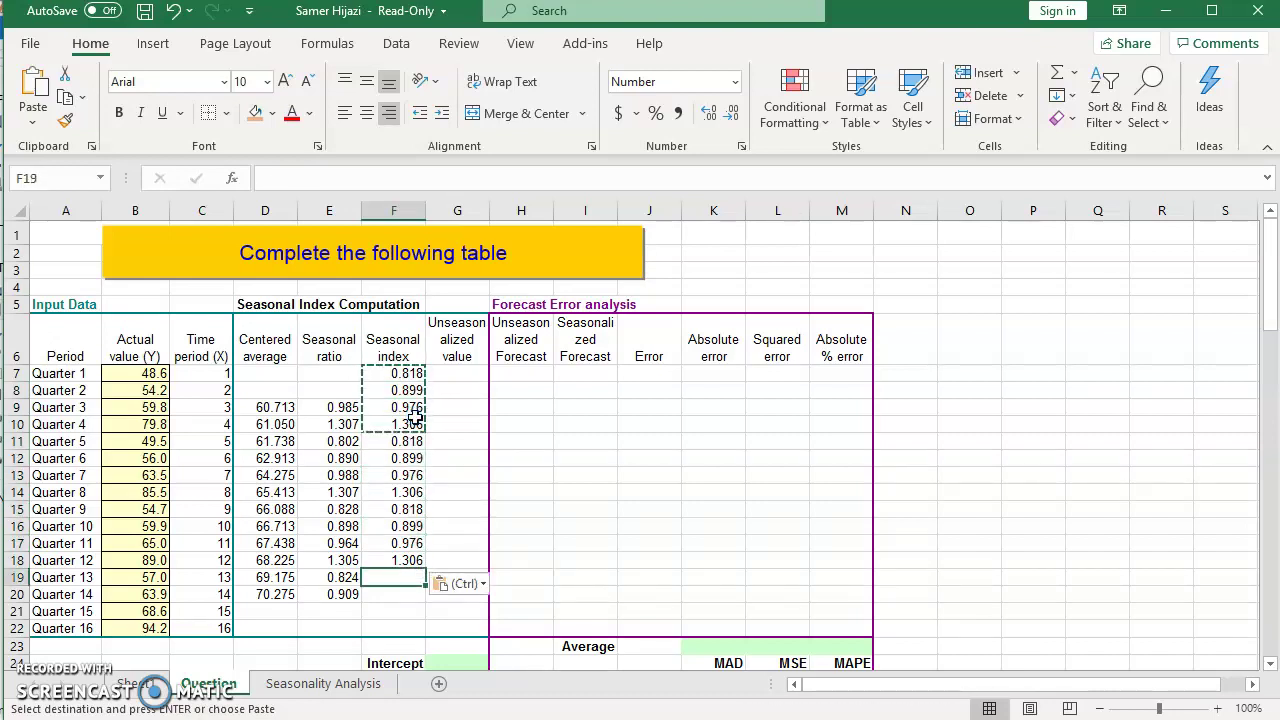
{"action": "key", "text": "ctrl+v"}
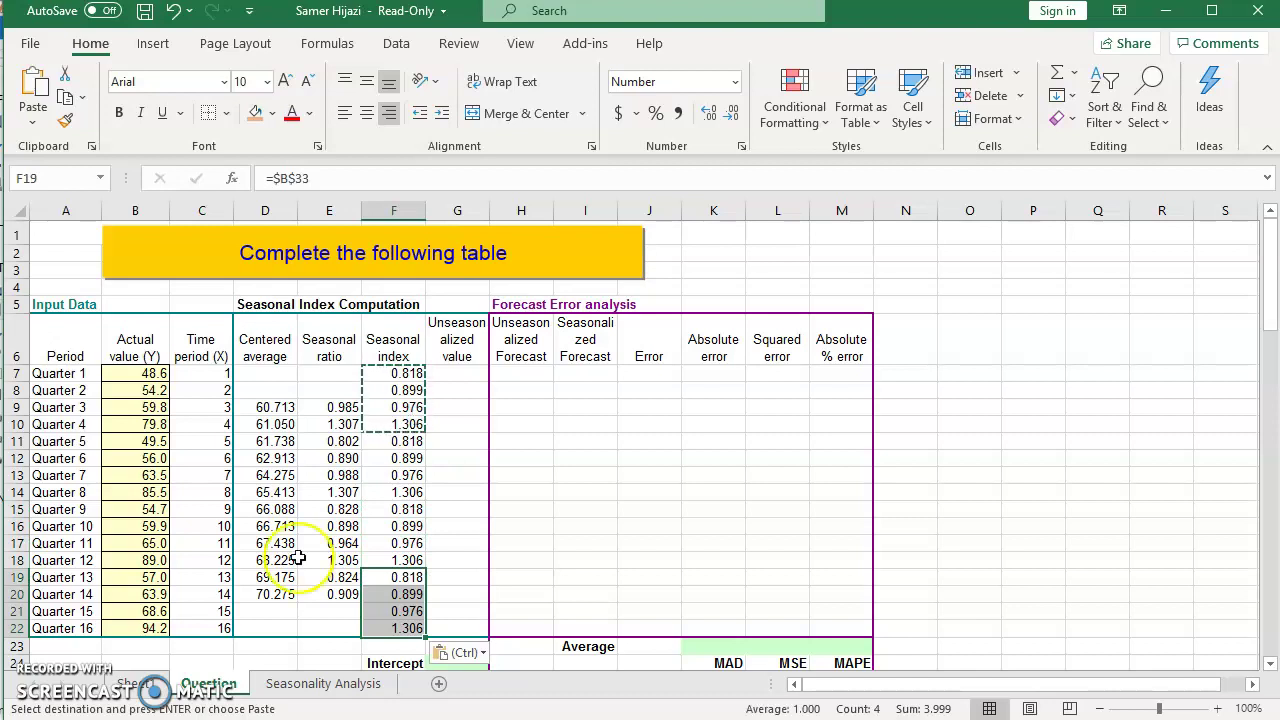
{"action": "key", "text": "Escape"}
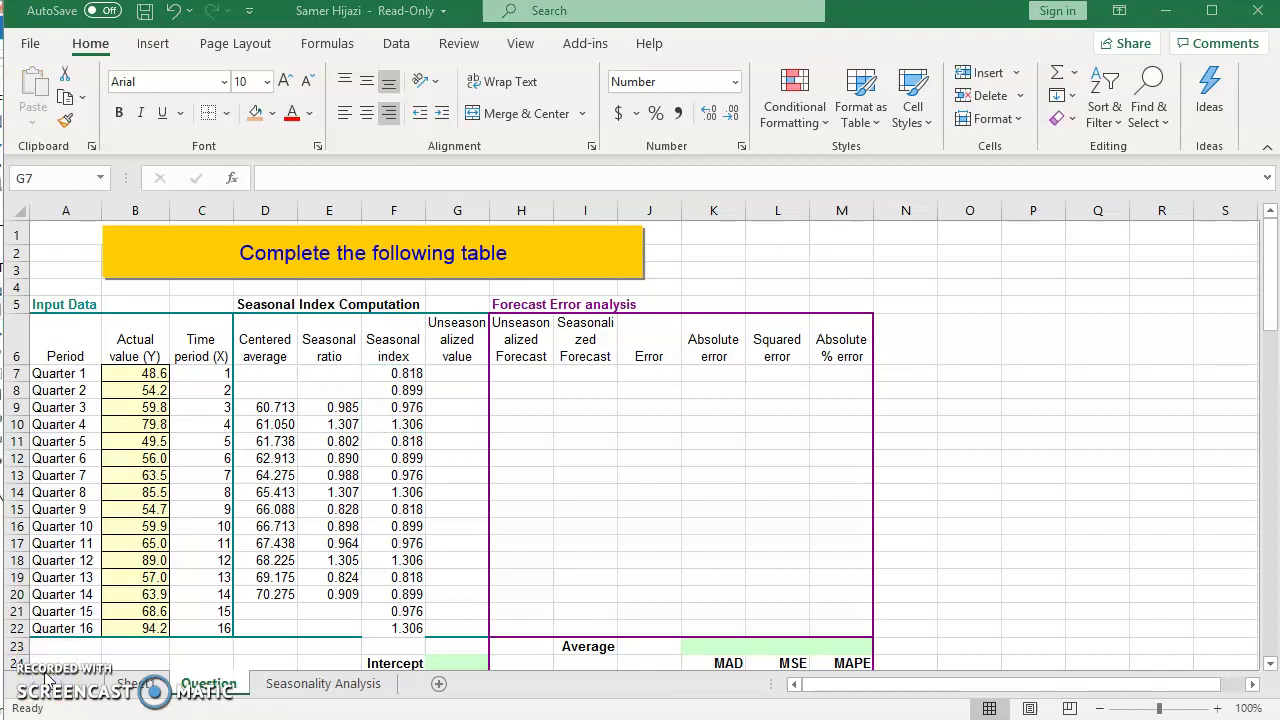
Calculate the Quarter 1 unseasonalized value in G7 as =B7/F7, the actual value divided by the seasonal index
{"action": "left_click", "coordinate": [461, 372]}
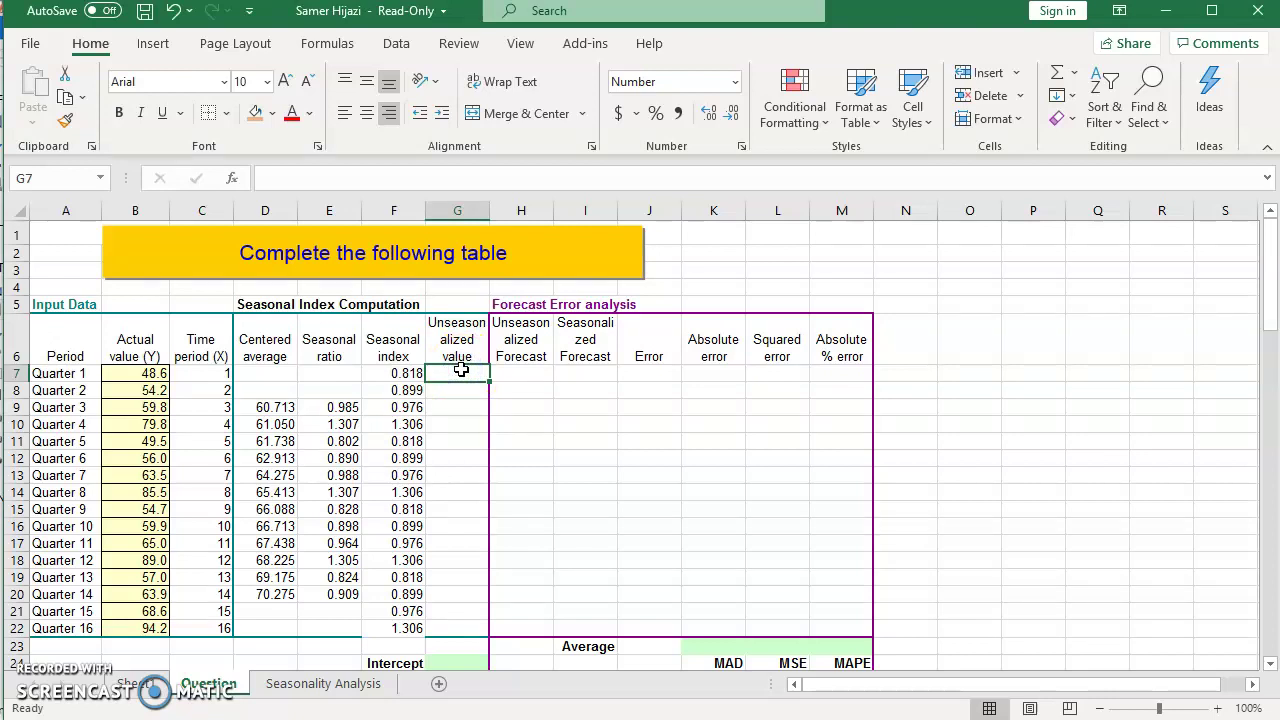
{"action": "type", "text": "="}
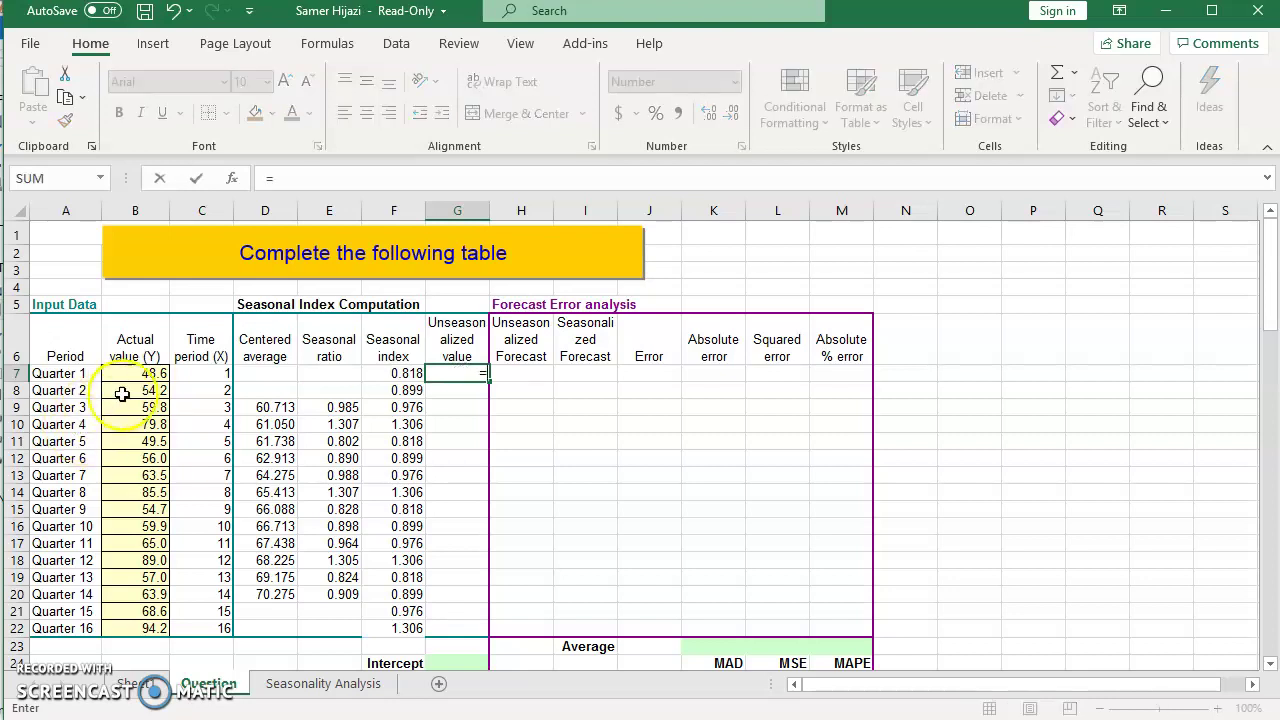
{"action": "left_click", "coordinate": [129, 373]}
{"action": "type", "text": "/"}
{"action": "left_click", "coordinate": [394, 375]}
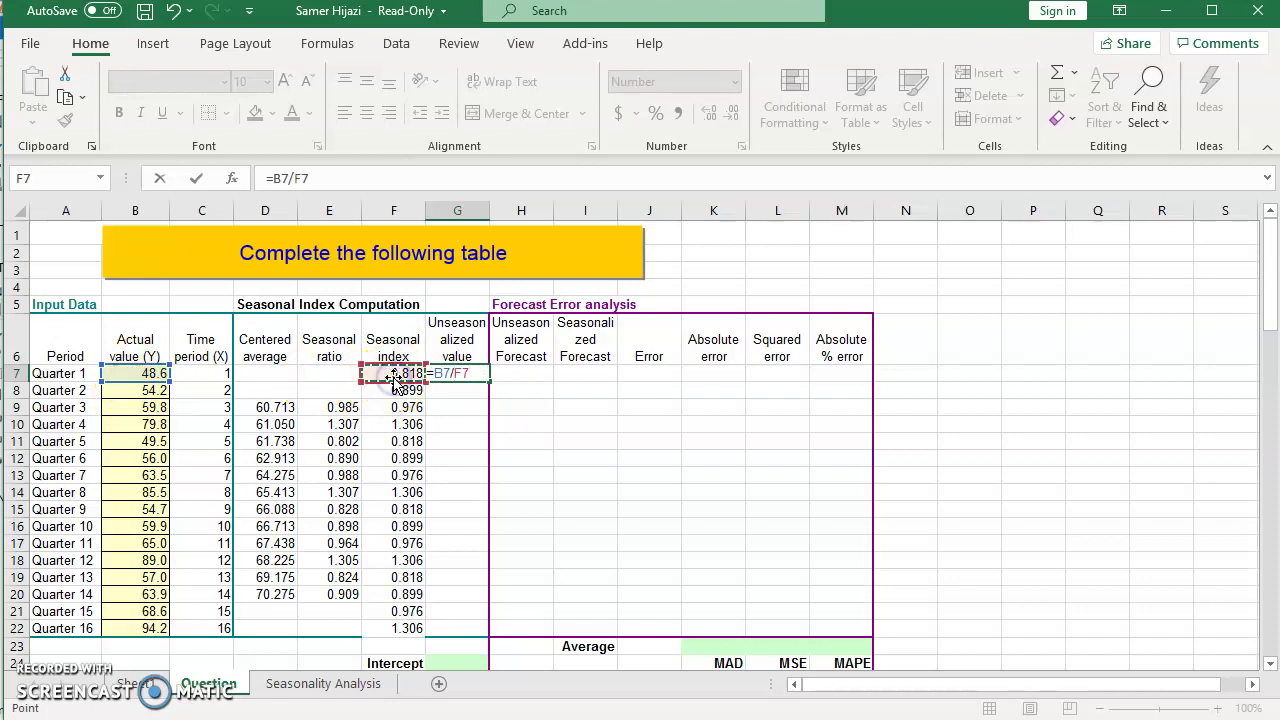
{"action": "key", "text": "Return"}
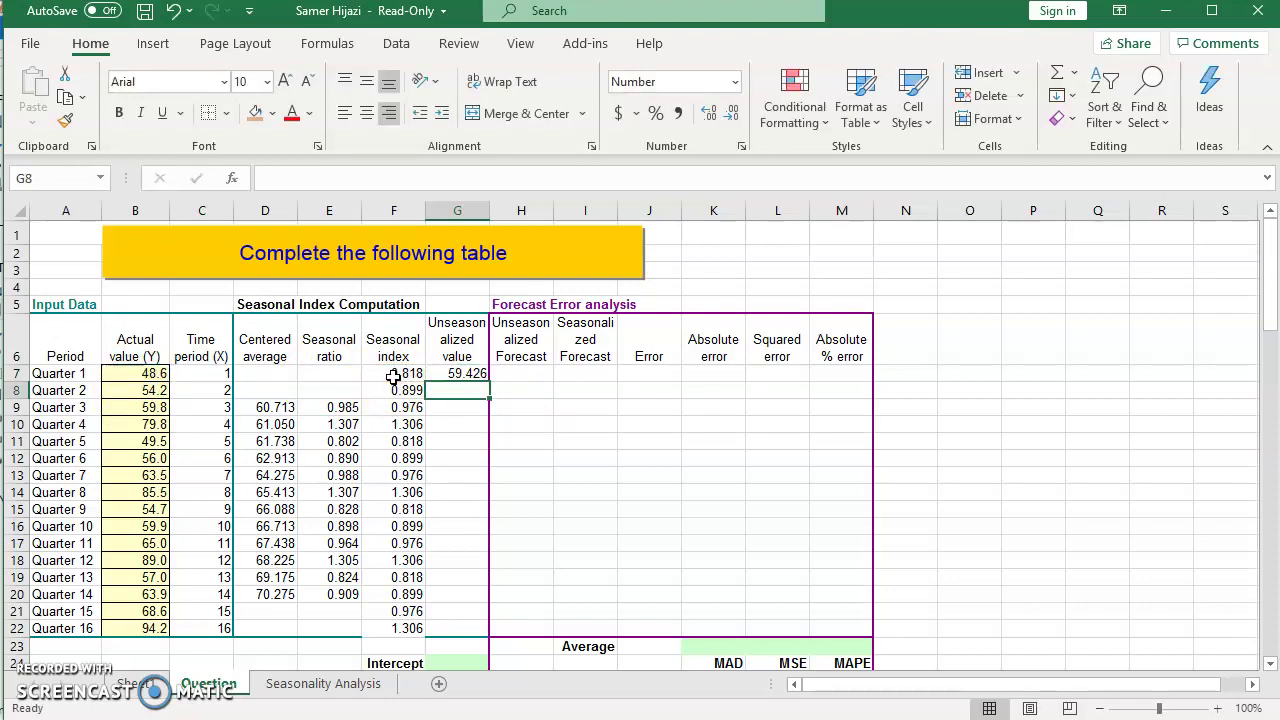
Fill the unseasonalized value formula from G7 down to G22 for all remaining quarters
{"action": "left_click", "coordinate": [470, 374]}
{"action": "left_click_drag", "start_coordinate": [488, 383], "coordinate": [474, 632]}
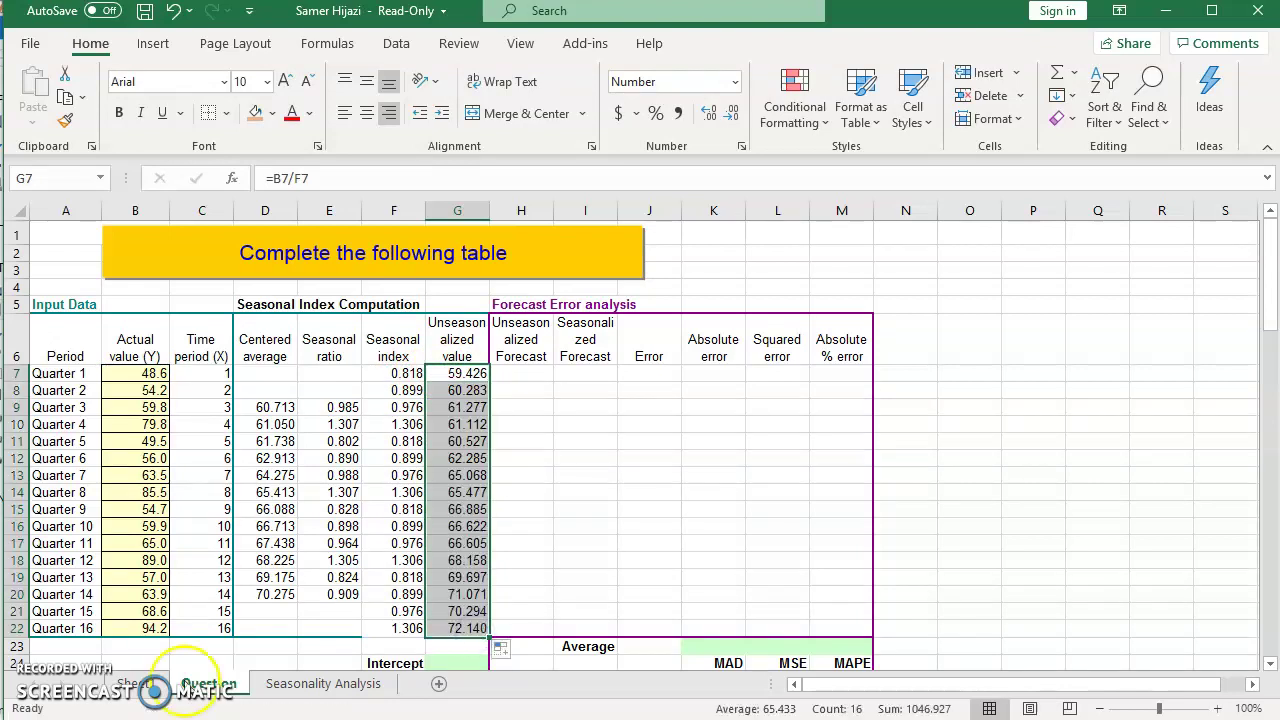
{"action": "key", "text": "Right"}
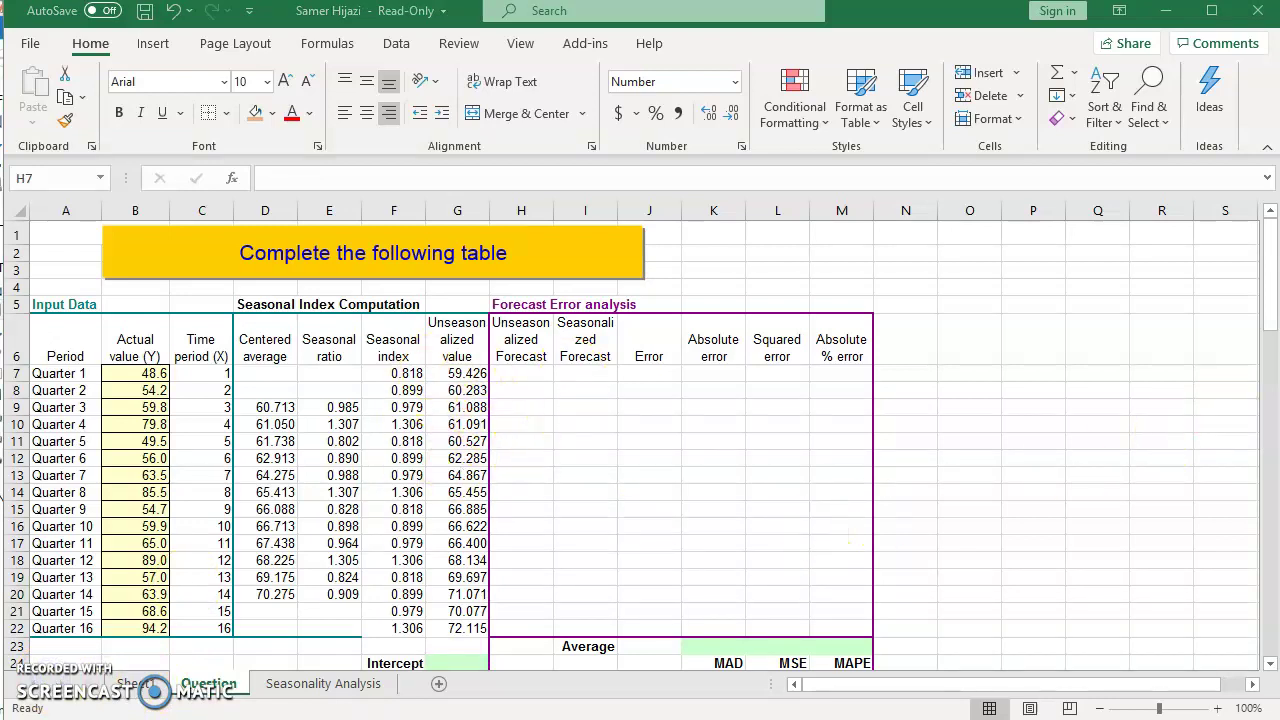
Calculate the trend intercept in G24 as =INTERCEPT(G7:G22,C7:C22), using the unseasonalized values and time periods
{"action": "left_click", "coordinate": [1271, 320]}
{"action": "left_click_drag", "start_coordinate": [1271, 322], "coordinate": [1271, 340]}
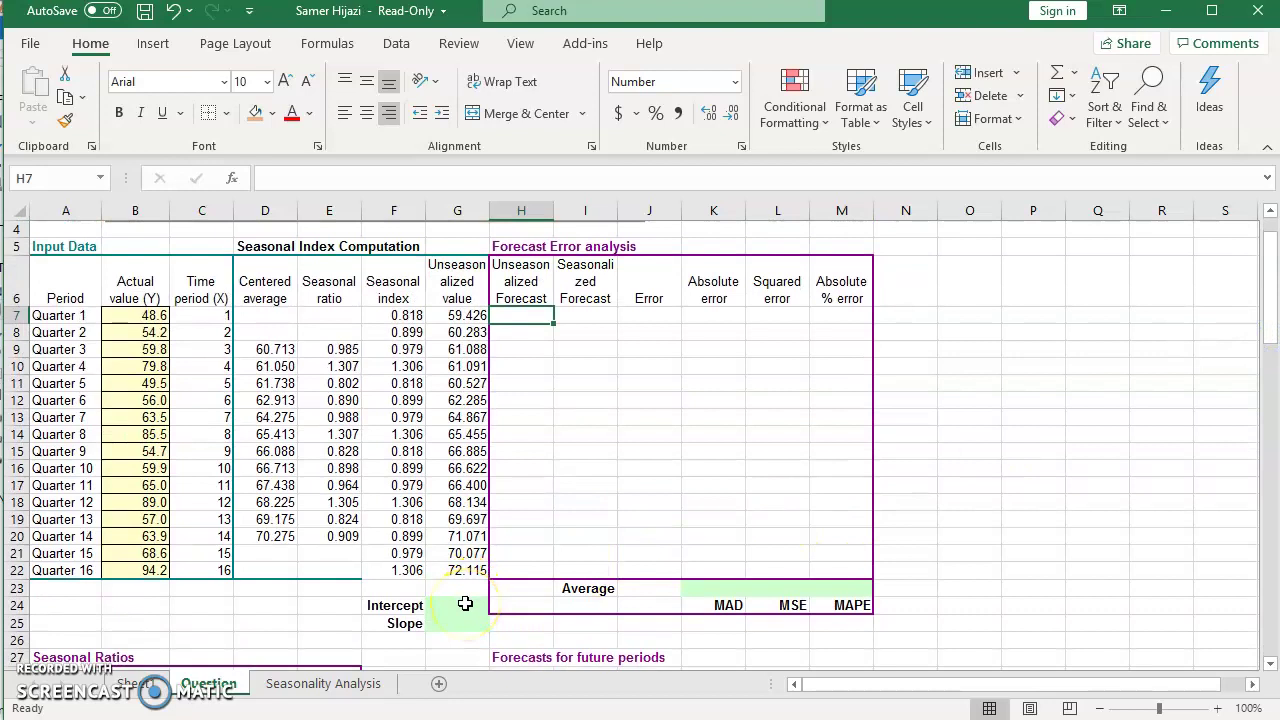
{"action": "left_click", "coordinate": [465, 604]}
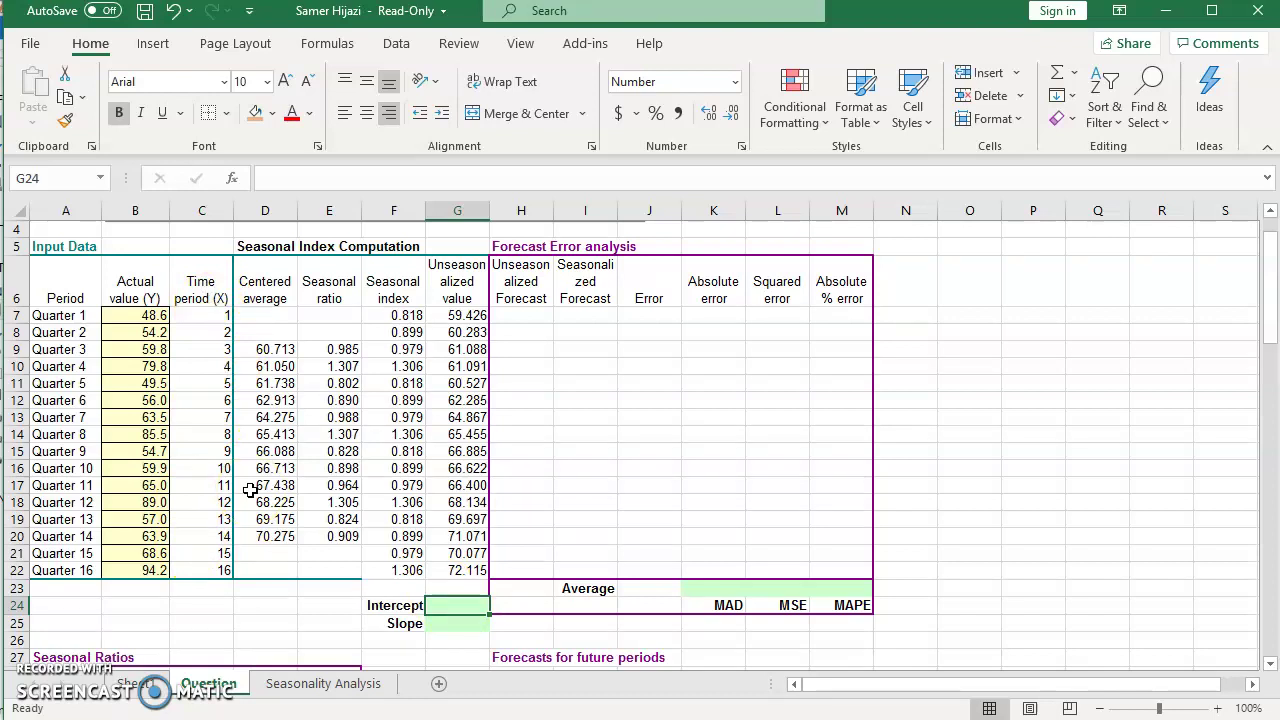
{"action": "type", "text": "=int"}
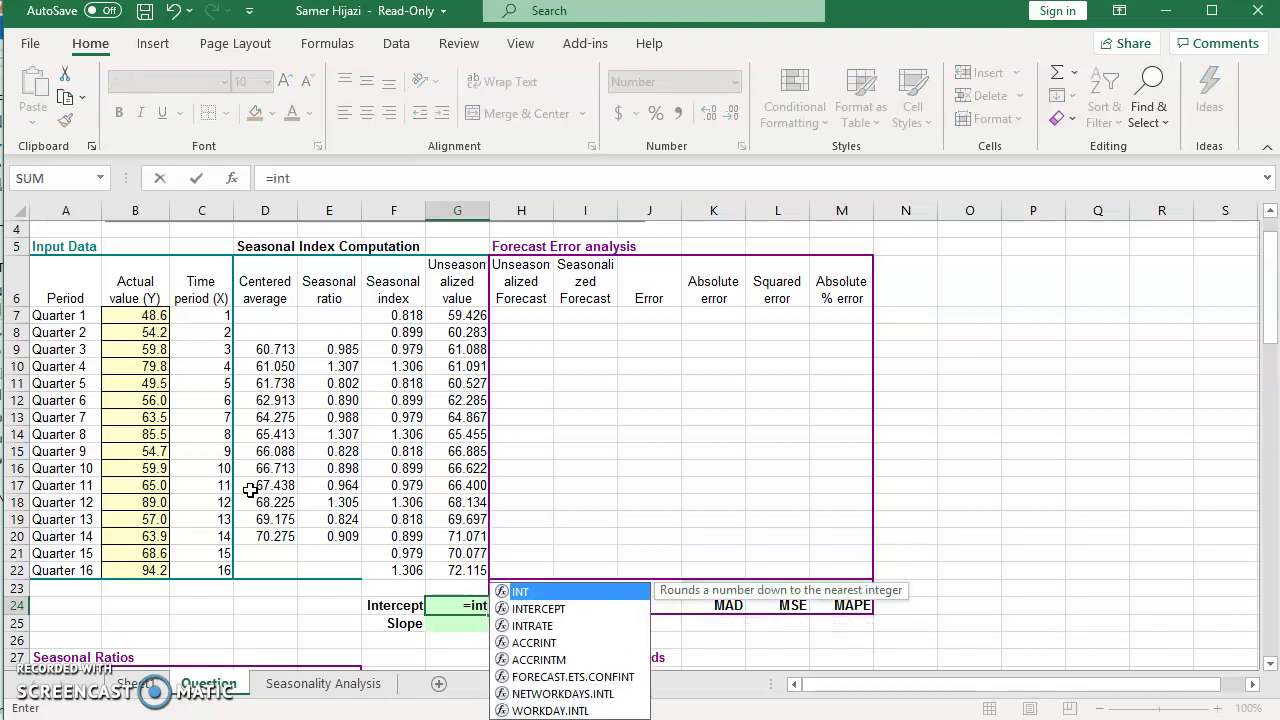
{"action": "double_click", "coordinate": [559, 608]}
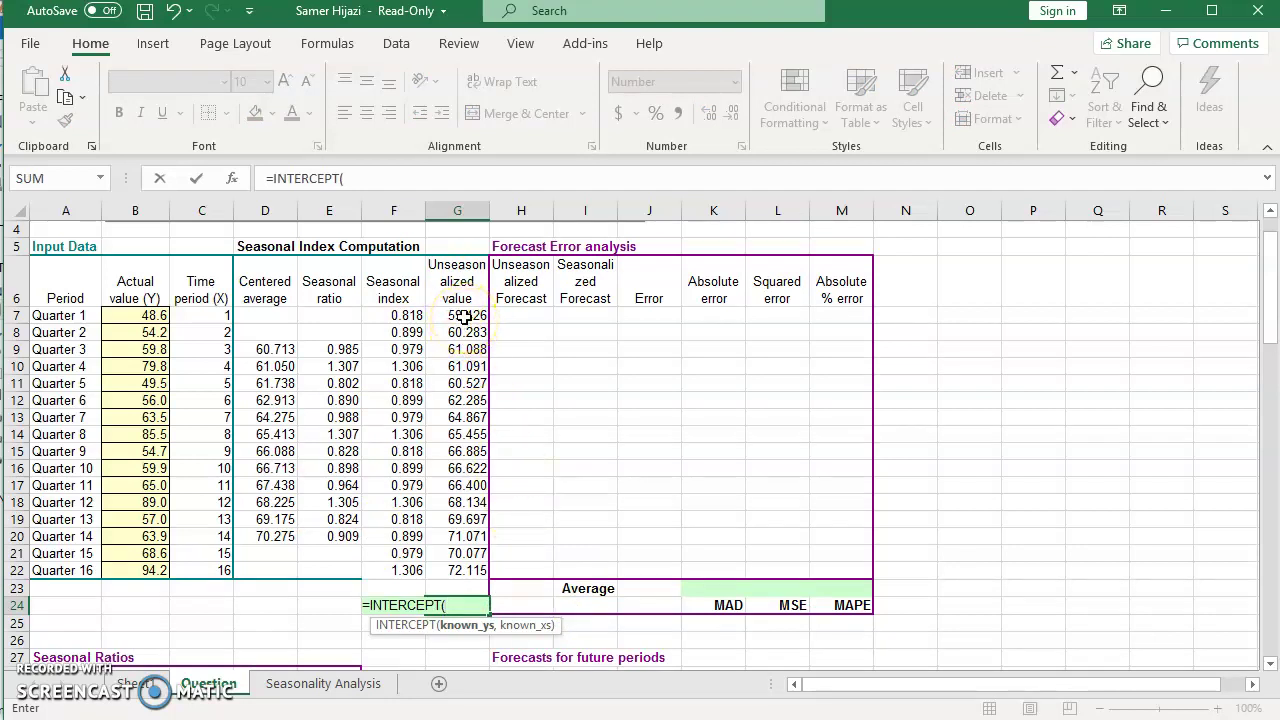
{"action": "left_click_drag", "start_coordinate": [464, 316], "coordinate": [466, 571]}
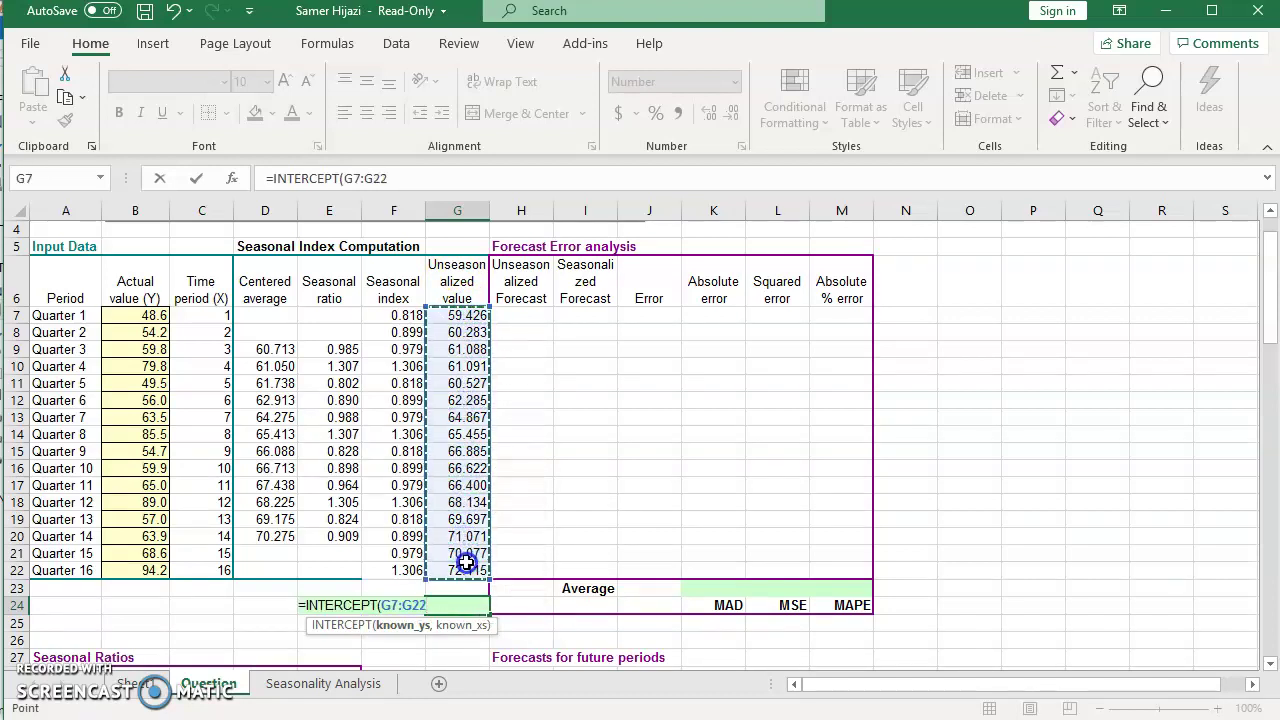
{"action": "type", "text": ","}
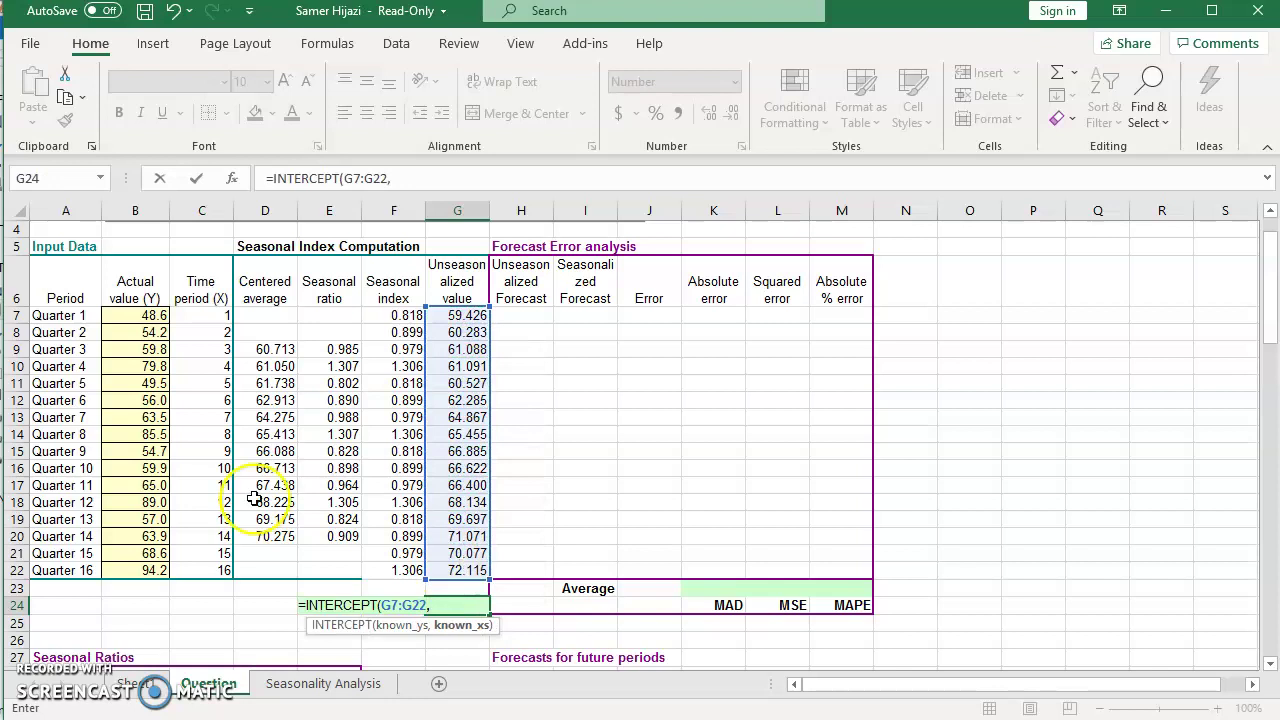
{"action": "left_click_drag", "start_coordinate": [205, 315], "coordinate": [208, 564]}
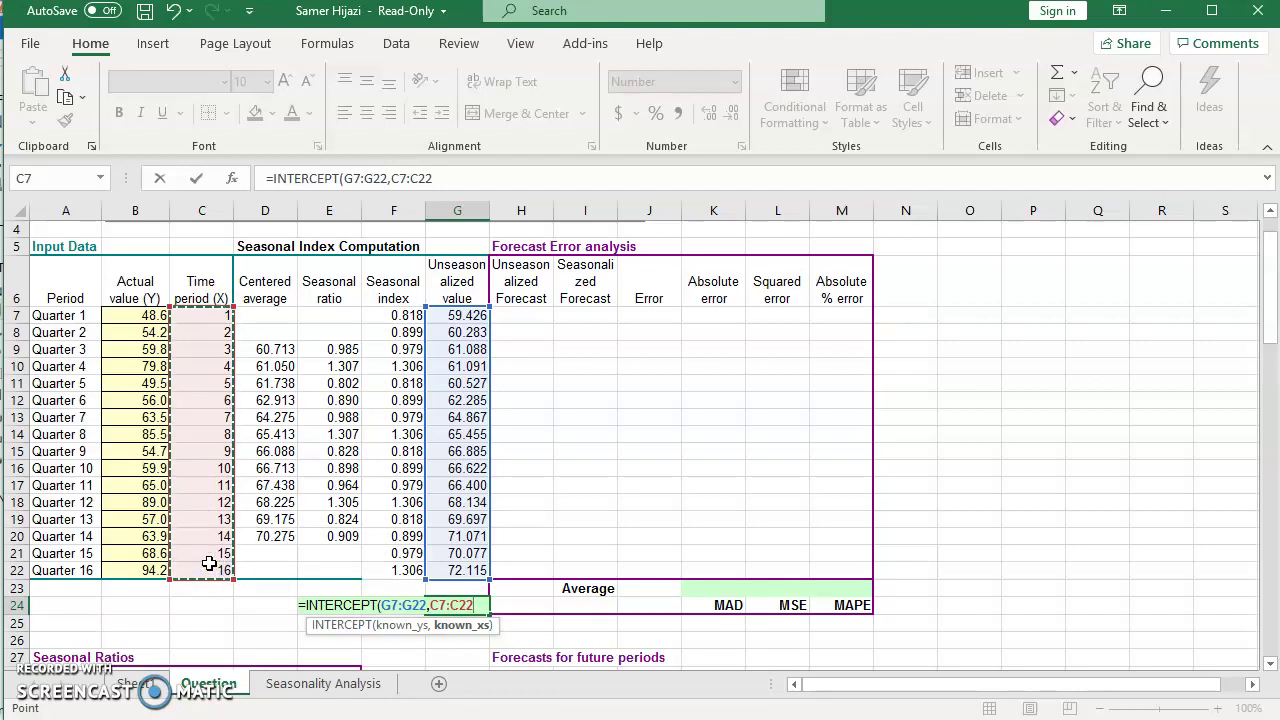
{"action": "type", "text": ")"}
{"action": "key", "text": "Return"}
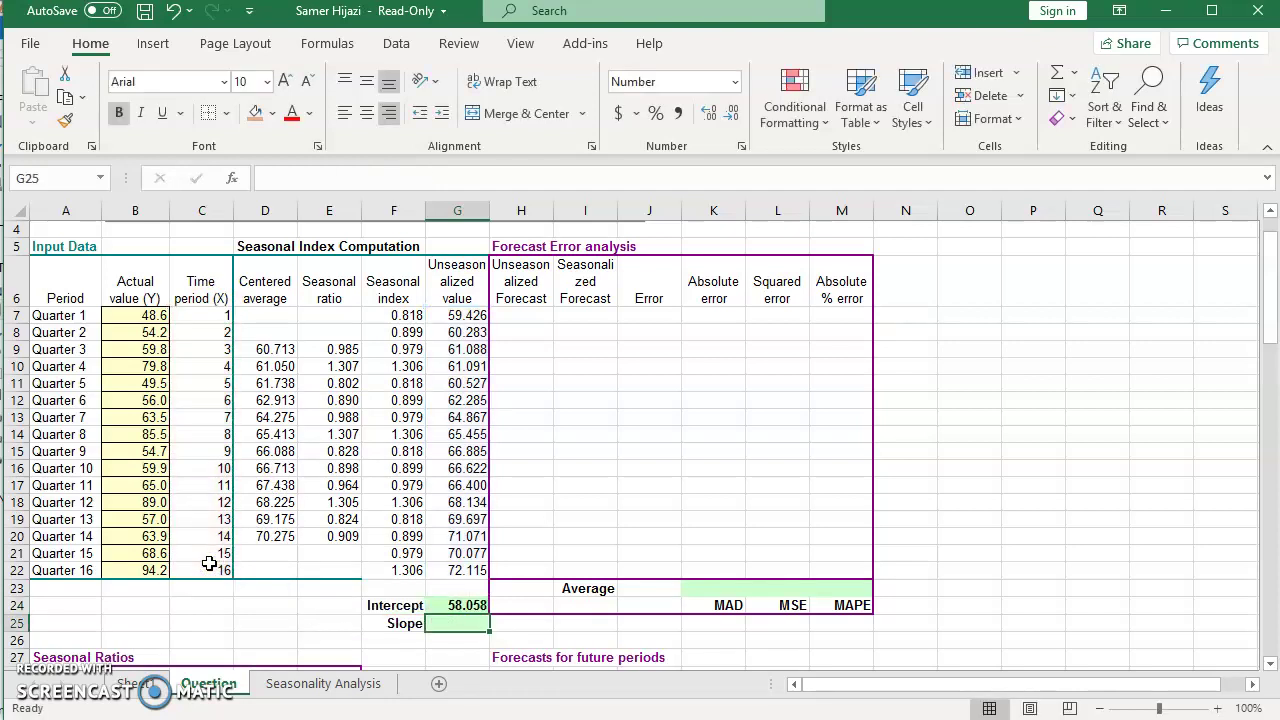
Calculate the trend slope in G25 with SLOPE, using G7:G22 as known y values and C7:C22 as known x values
{"action": "type", "text": "=slop"}
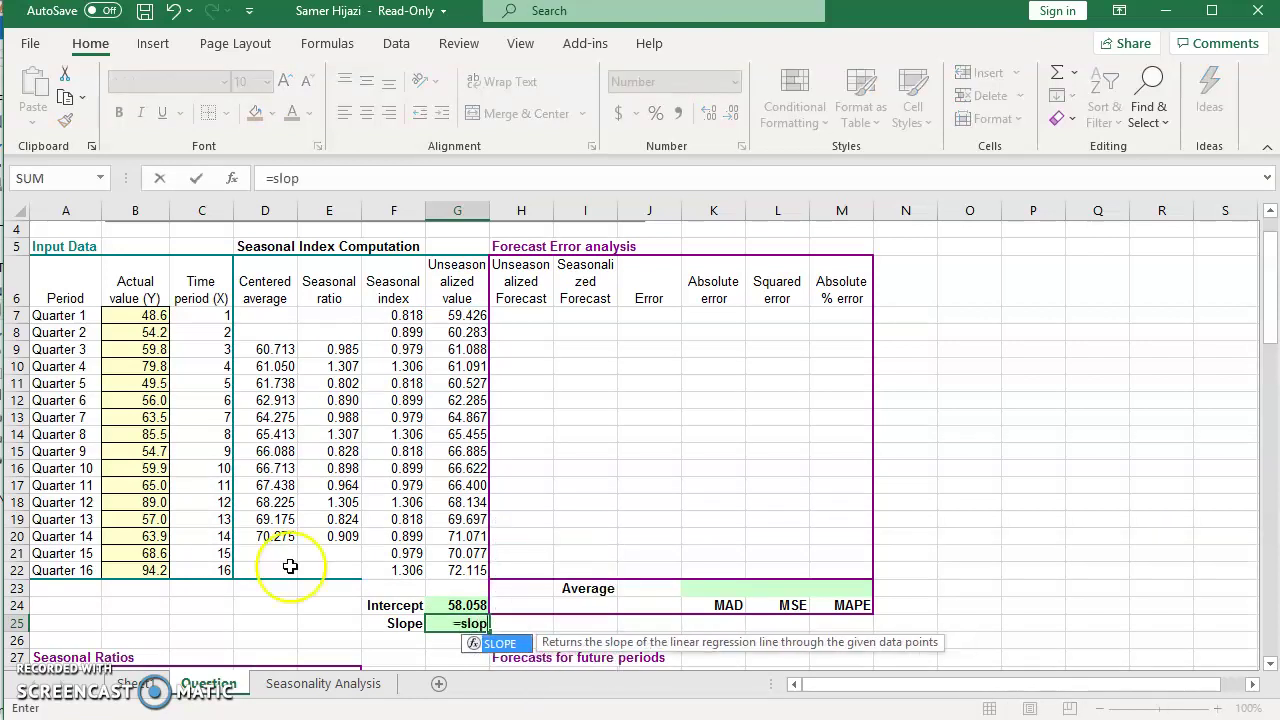
{"action": "double_click", "coordinate": [499, 643]}
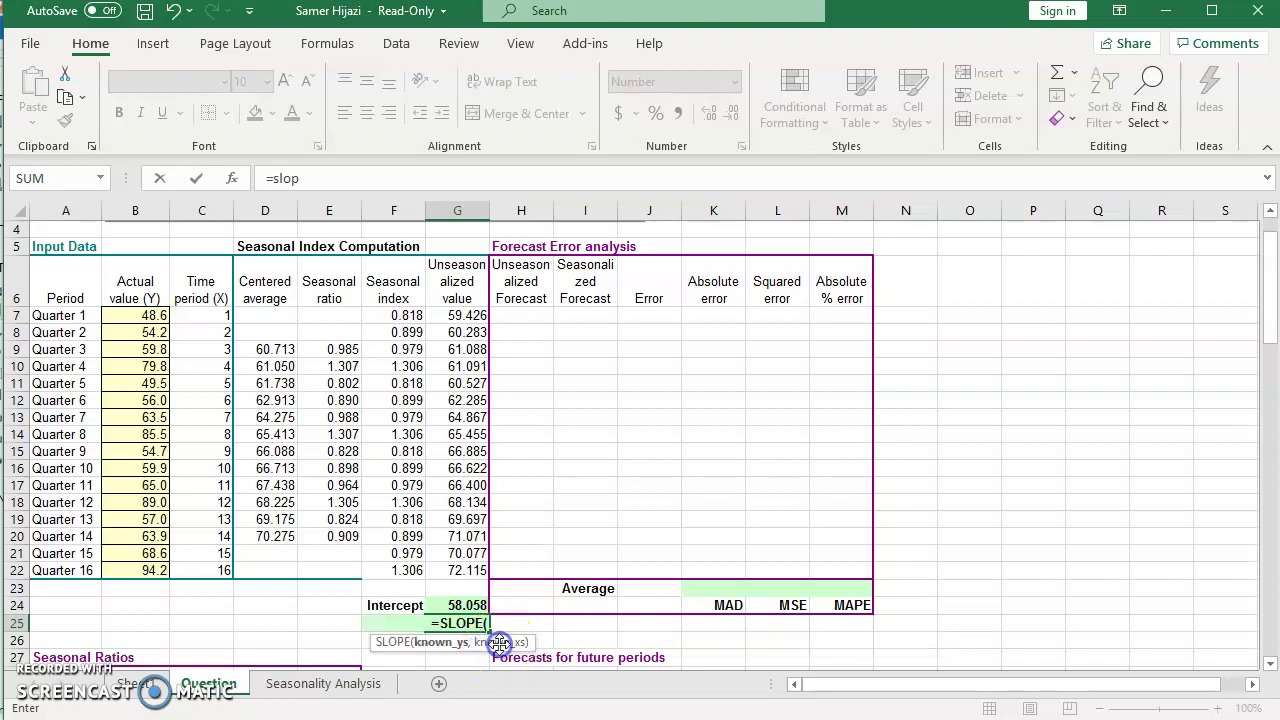
{"action": "left_click_drag", "start_coordinate": [460, 315], "coordinate": [451, 580]}
{"action": "type", "text": ","}
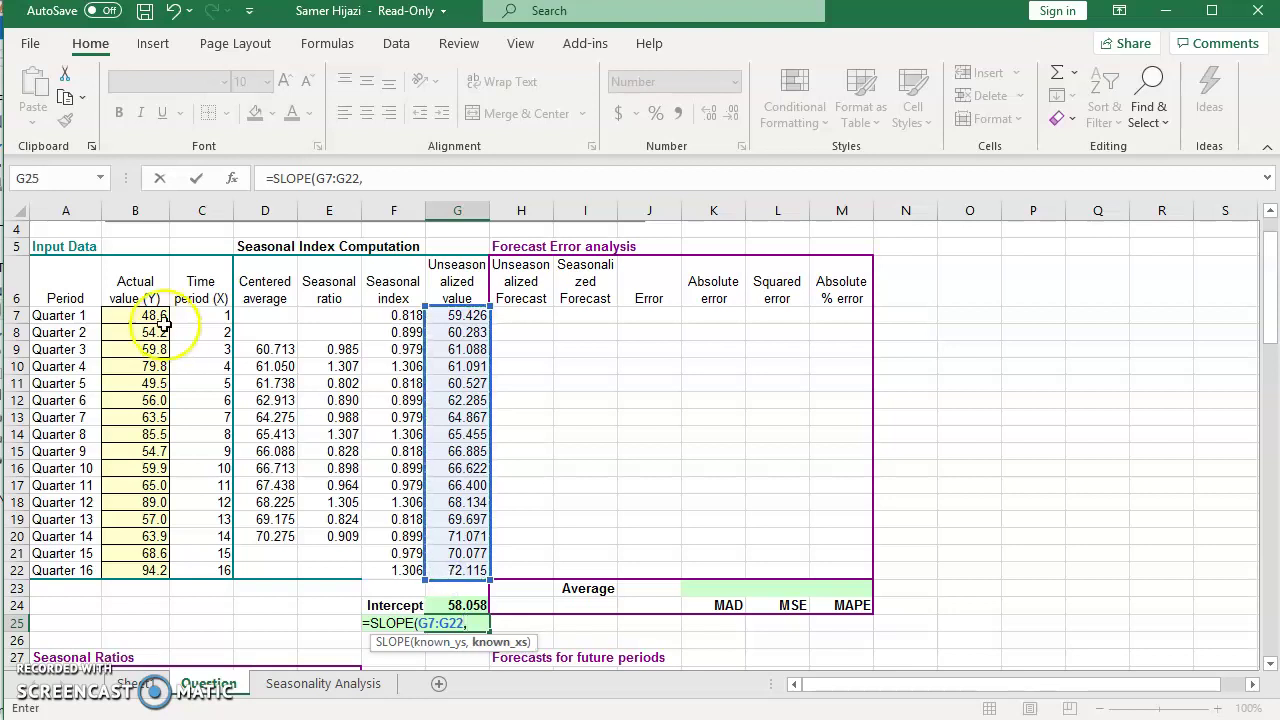
{"action": "left_click_drag", "start_coordinate": [196, 320], "coordinate": [195, 564]}
{"action": "key", "text": "Return"}
{"action": "mouse_move", "coordinate": [140, 657]}
{"action": "left_mouse_down"}
{"action": "mouse_move", "coordinate": [65, 672]}
{"action": "mouse_move", "coordinate": [135, 640]}
{"action": "left_mouse_up"}
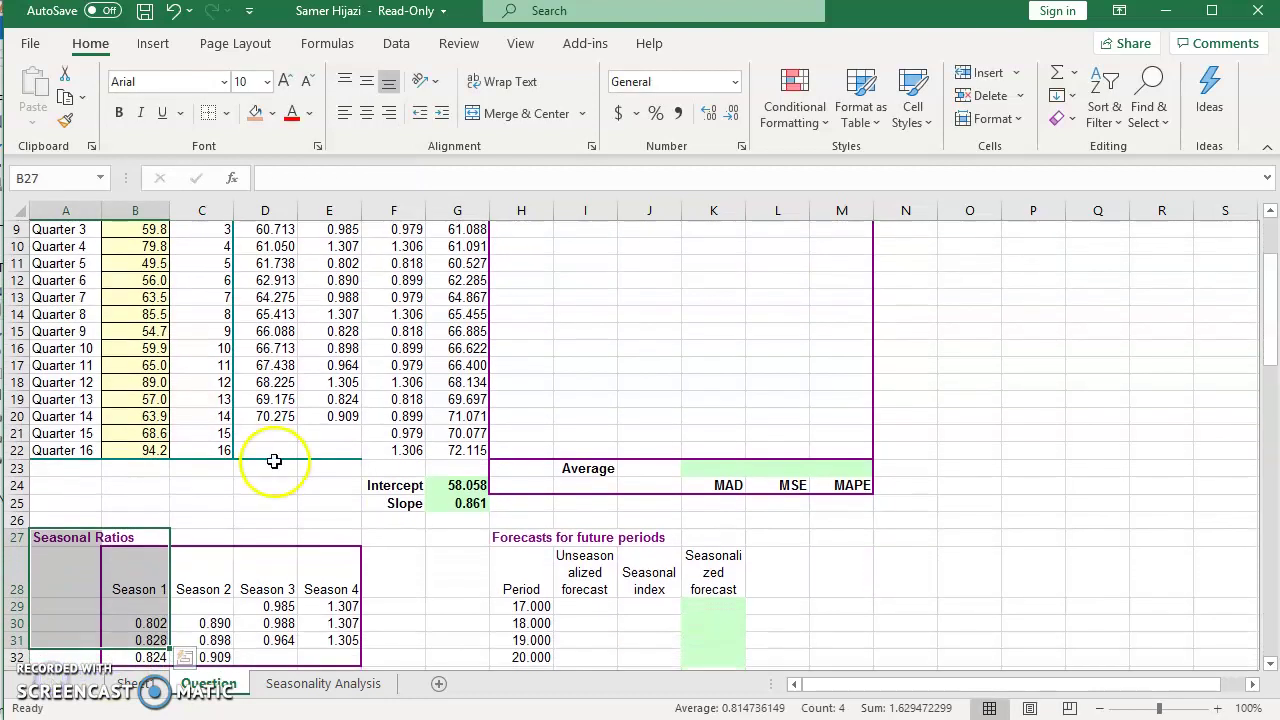
{"action": "left_click", "coordinate": [447, 484]}
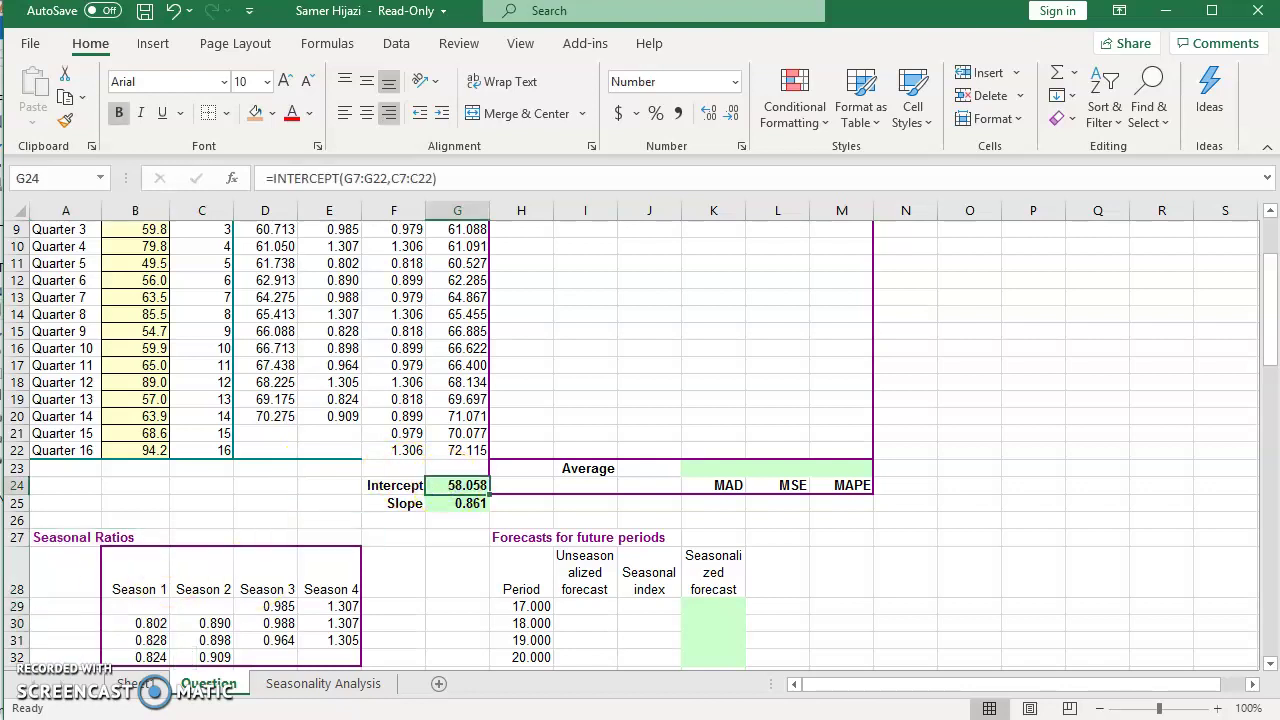
{"action": "left_click", "coordinate": [45, 683]}
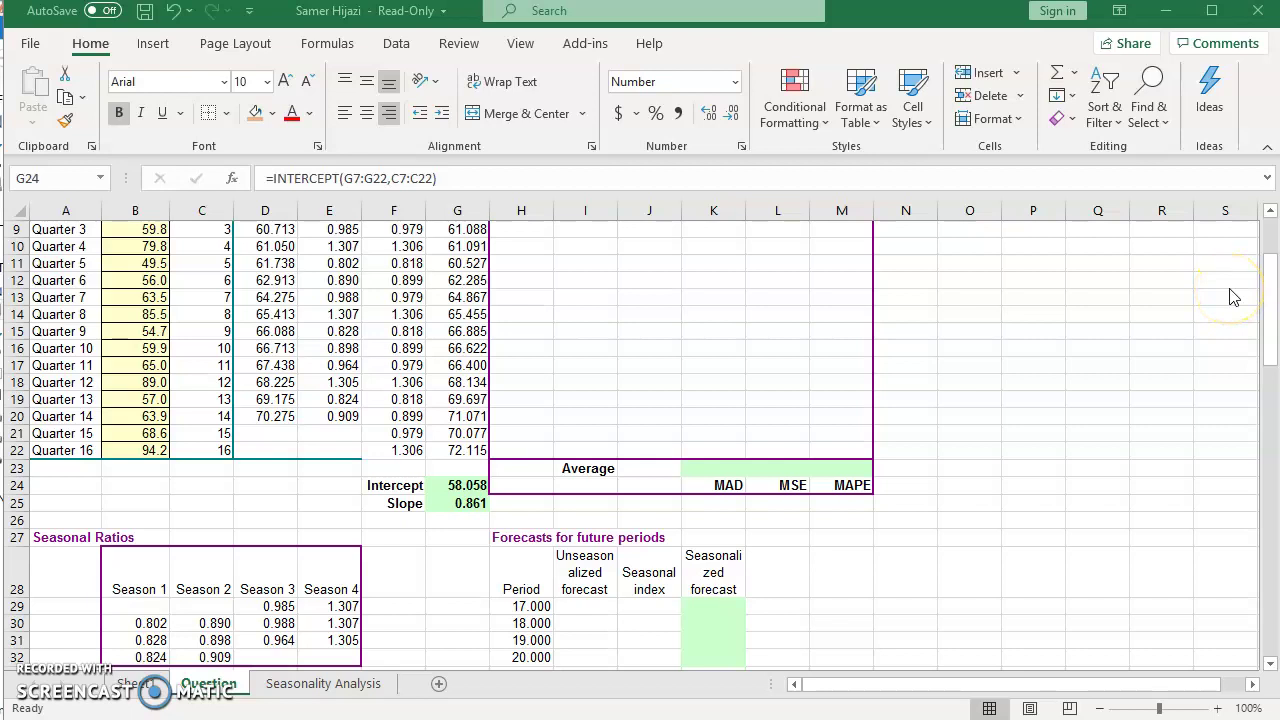
Calculate the Quarter 1 unseasonalized forecast in H7 as =$G$24+$G$25*C7, with absolute references to the intercept and slope
{"action": "left_click", "coordinate": [1270, 240]}
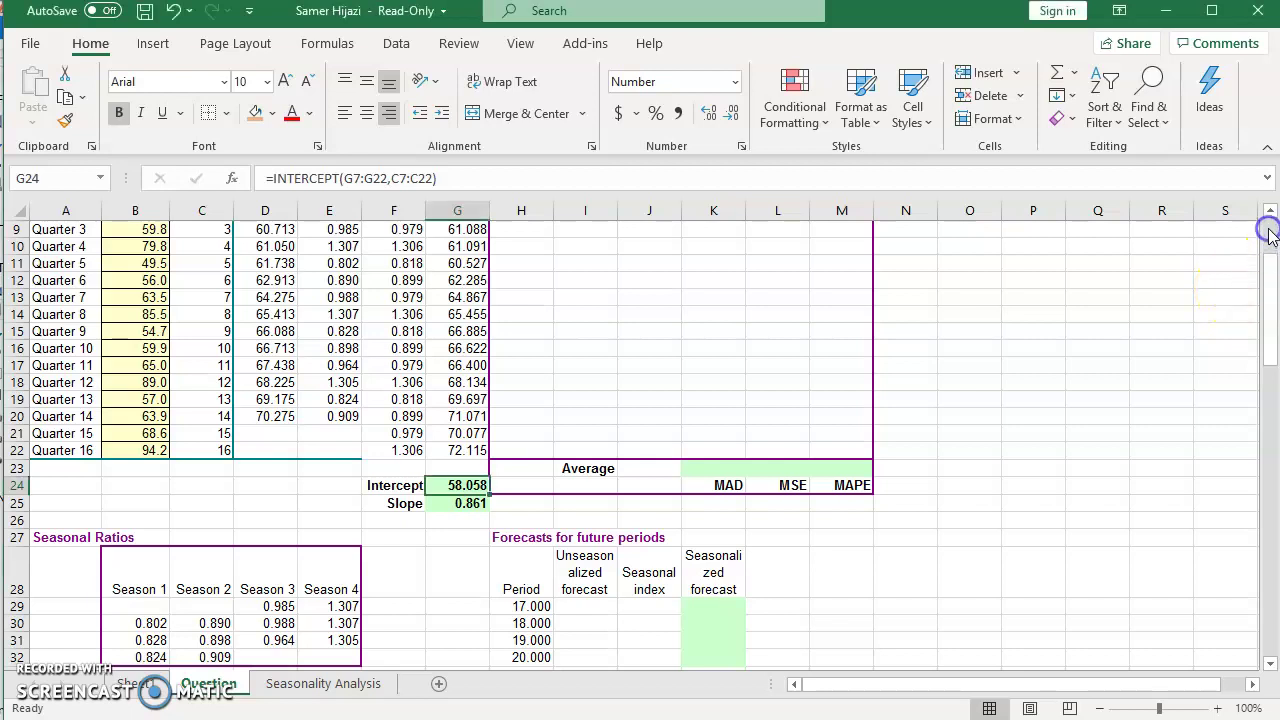
{"action": "scroll", "coordinate": [1270, 235], "scroll_direction": "up", "scroll_amount": 3}
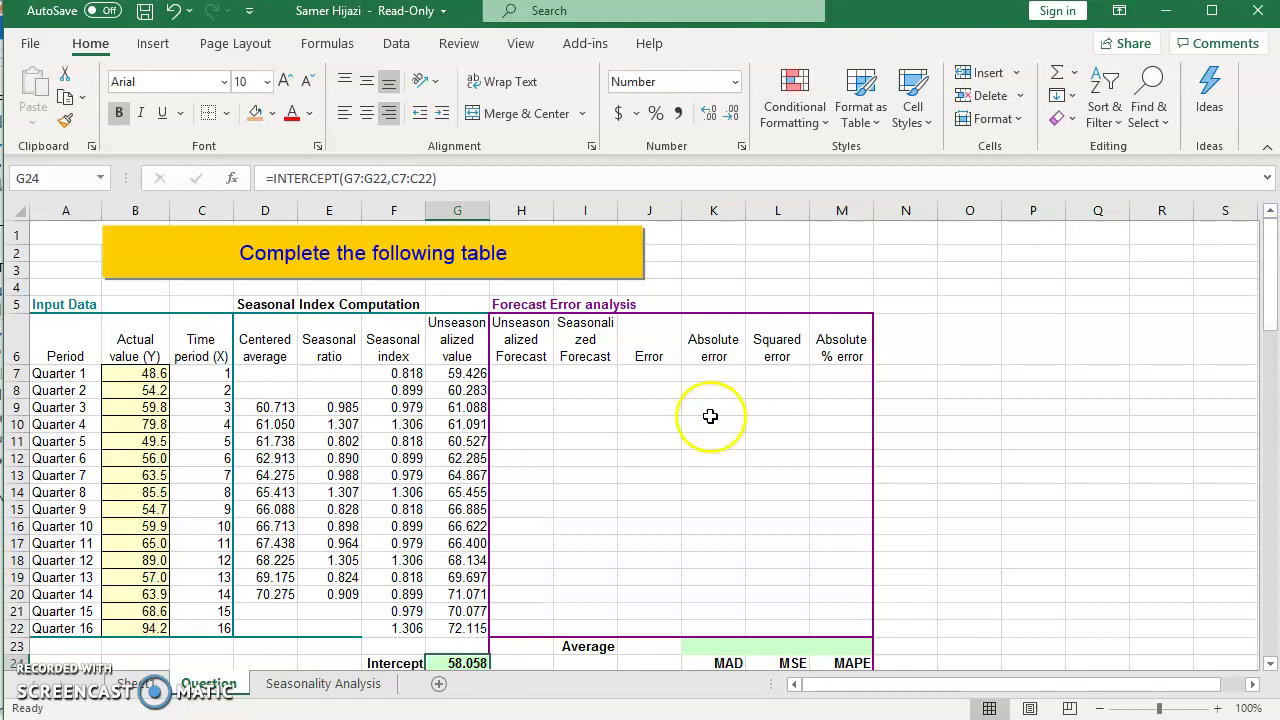
{"action": "left_click", "coordinate": [535, 377]}
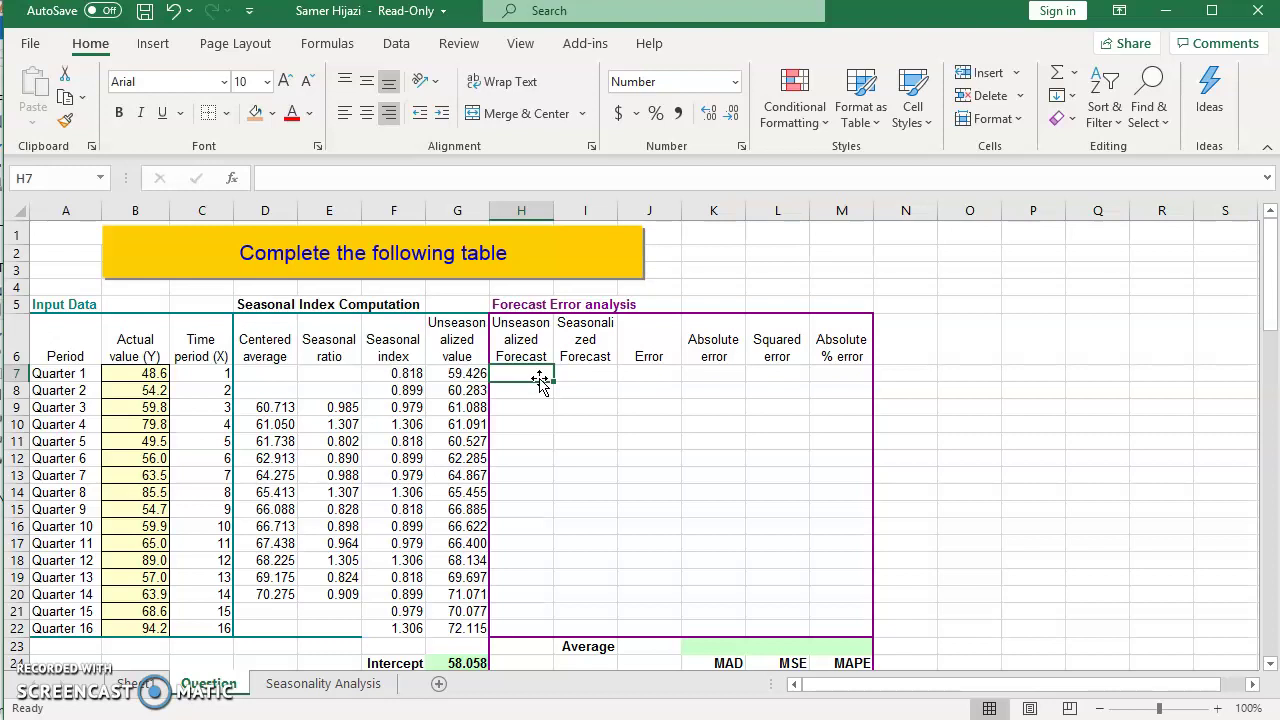
{"action": "type", "text": "="}
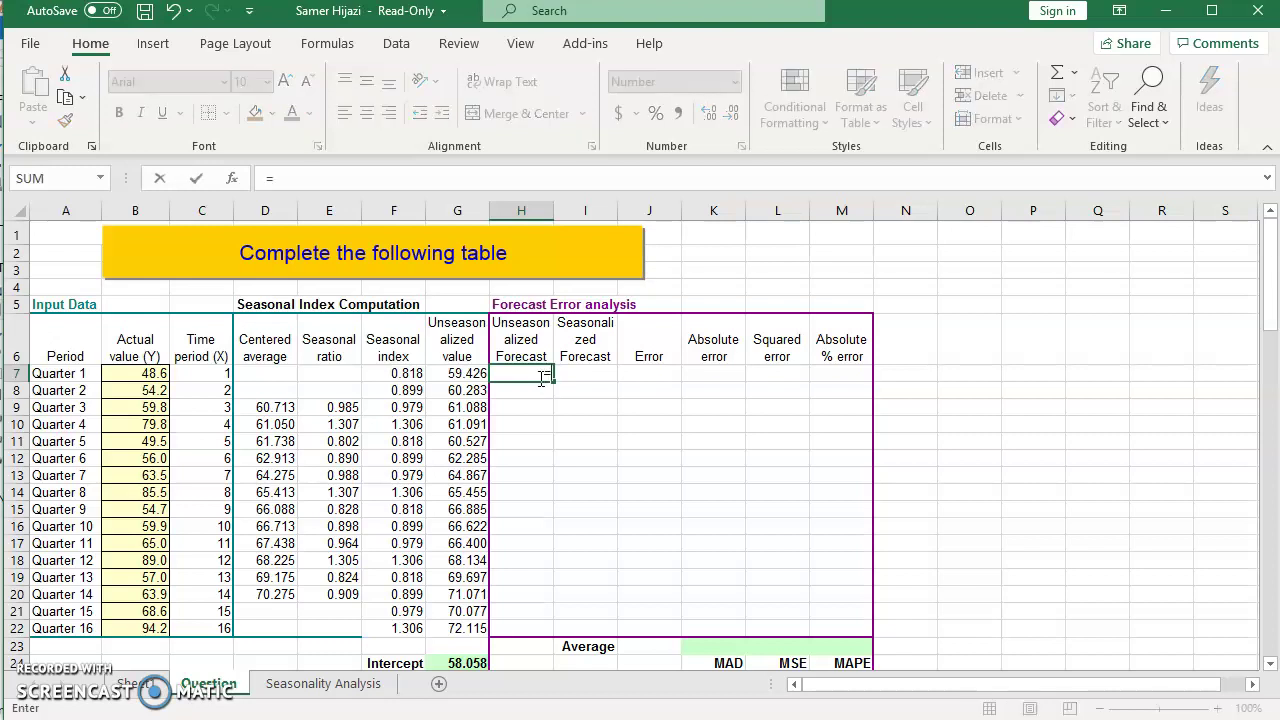
{"action": "left_click_drag", "start_coordinate": [1268, 254], "coordinate": [1268, 262]}
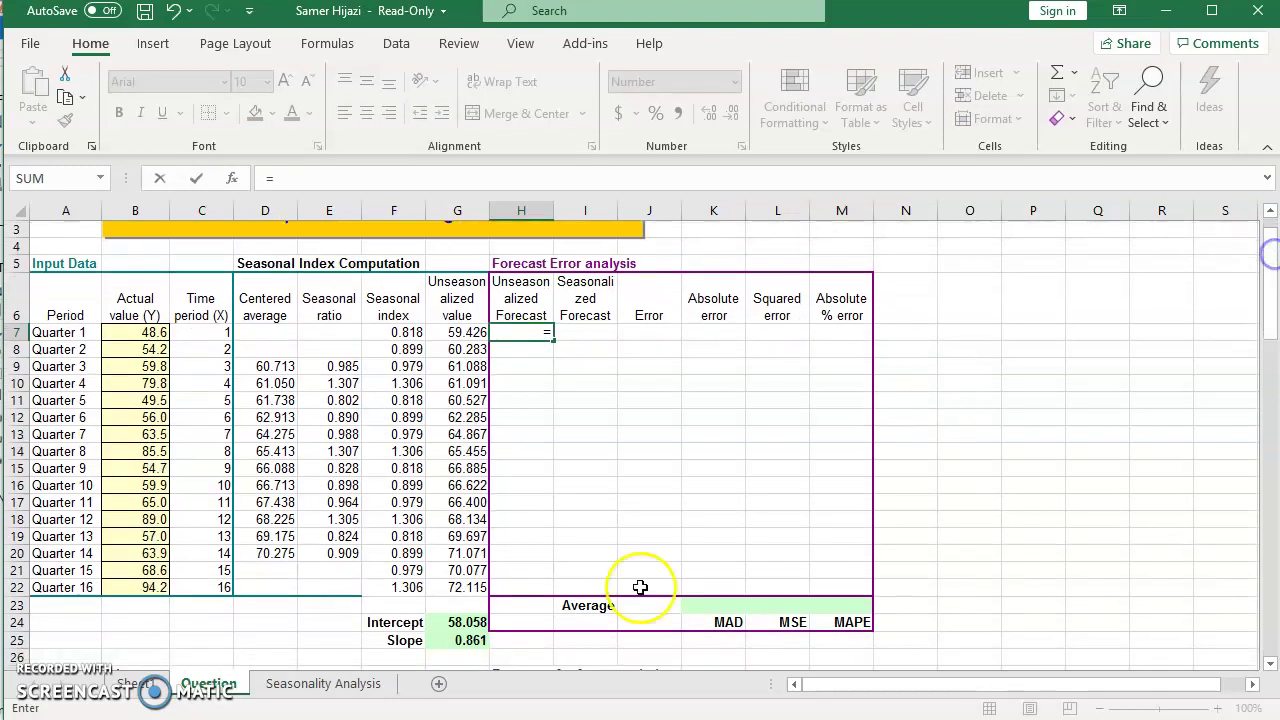
{"action": "left_click", "coordinate": [446, 622]}
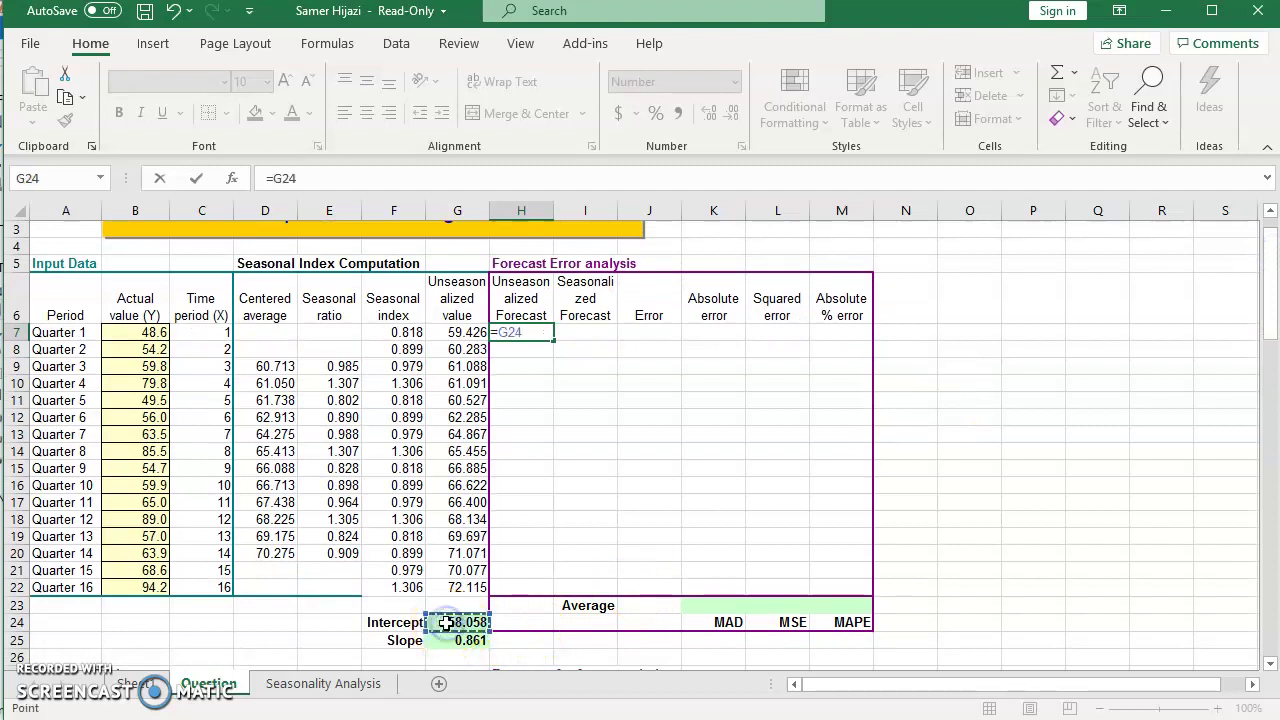
{"action": "key", "text": "F4"}
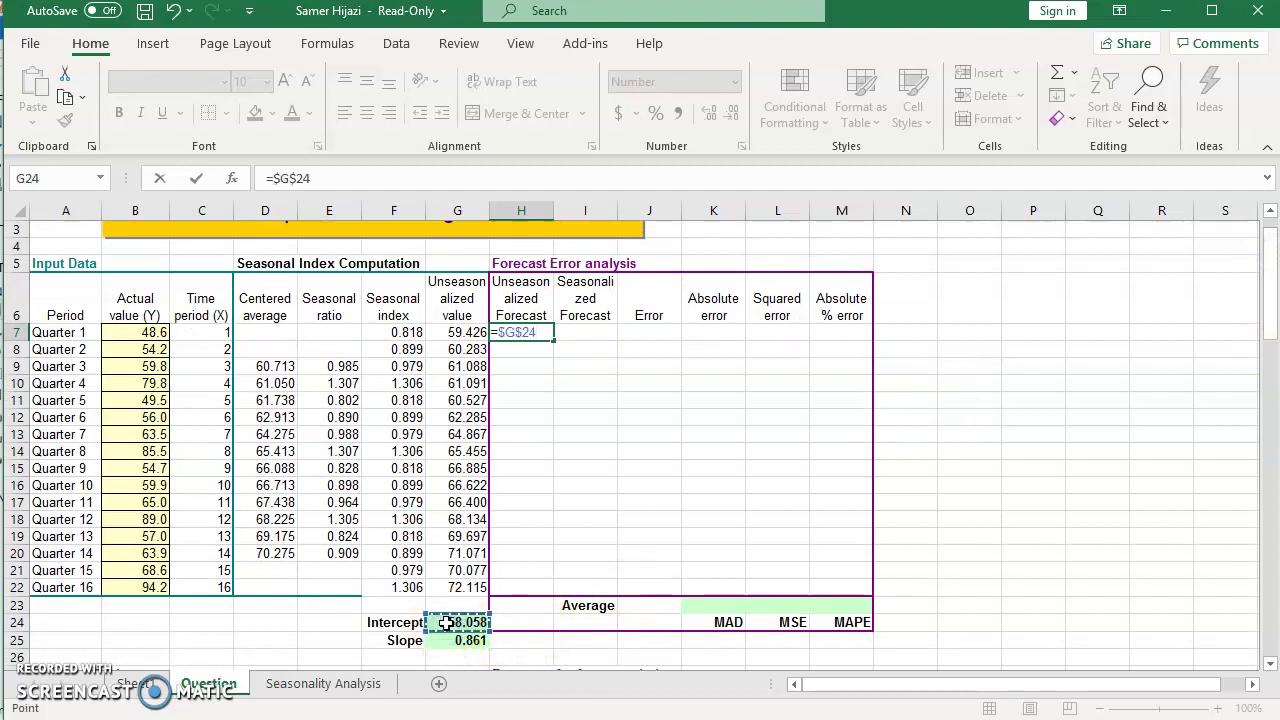
{"action": "type", "text": "+"}
{"action": "left_click", "coordinate": [453, 640]}
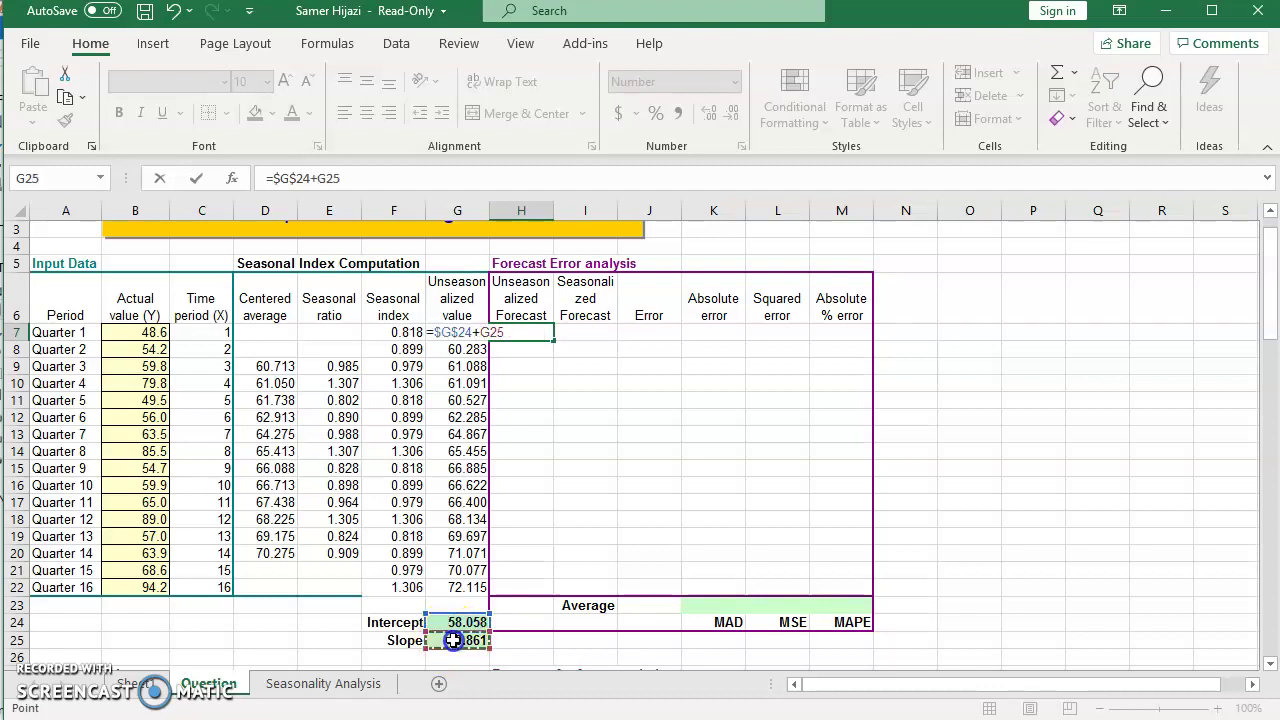
{"action": "key", "text": "F4"}
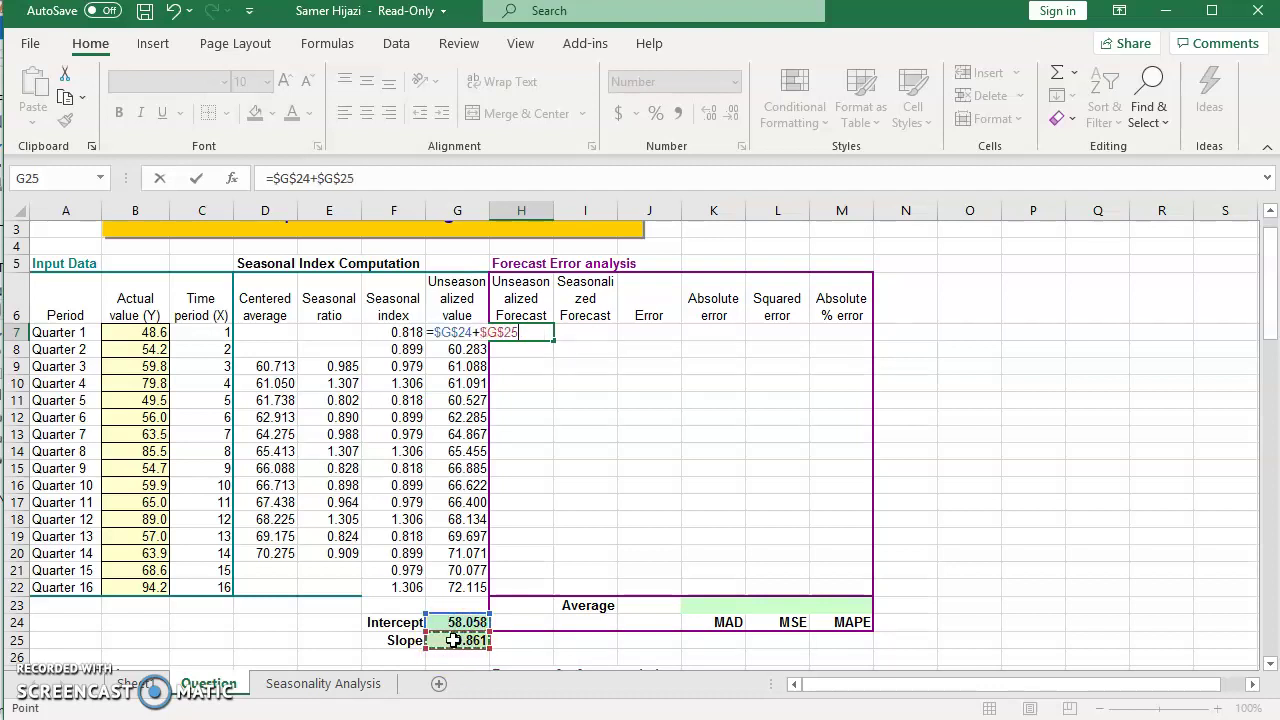
{"action": "type", "text": "*"}
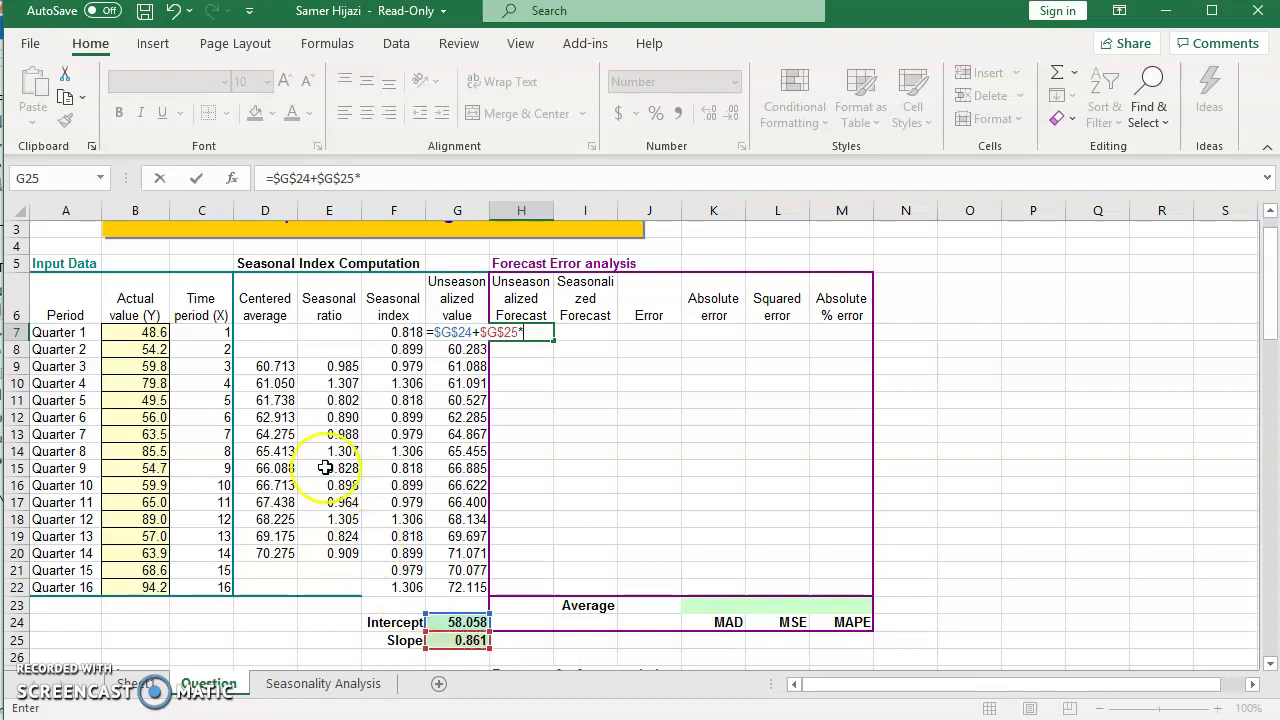
{"action": "left_click", "coordinate": [216, 334]}
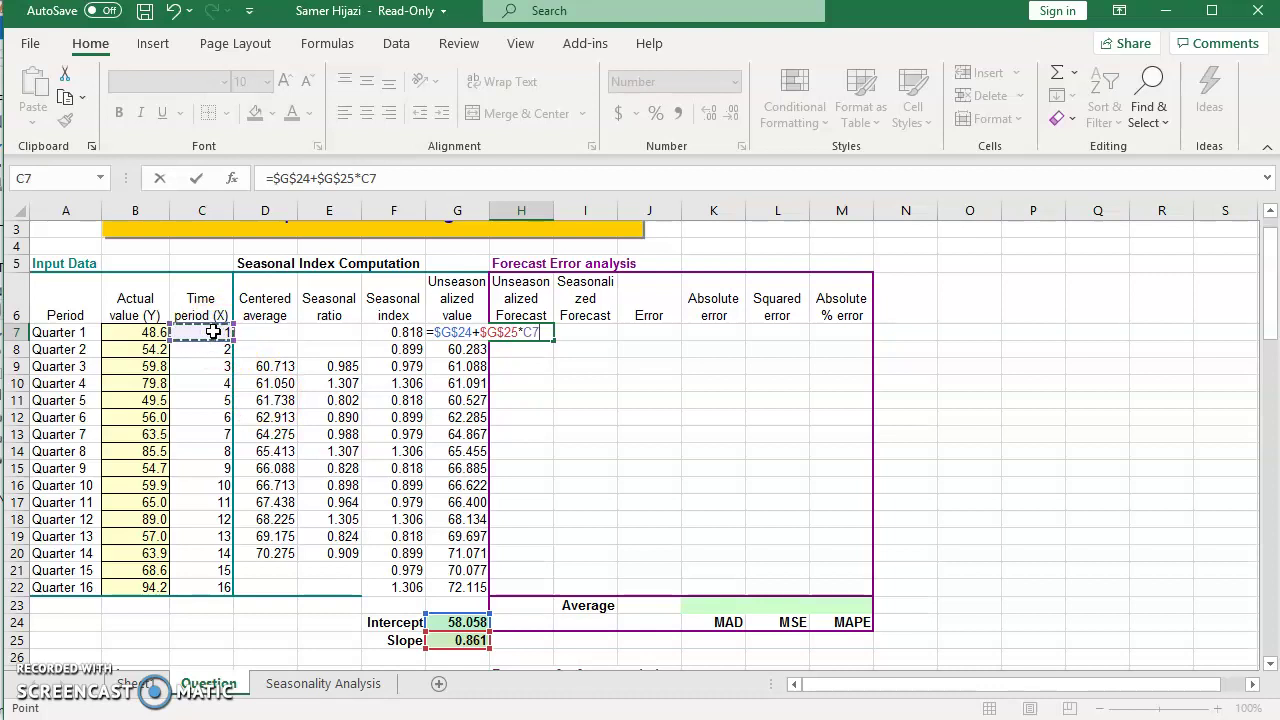
{"action": "key", "text": "Return"}
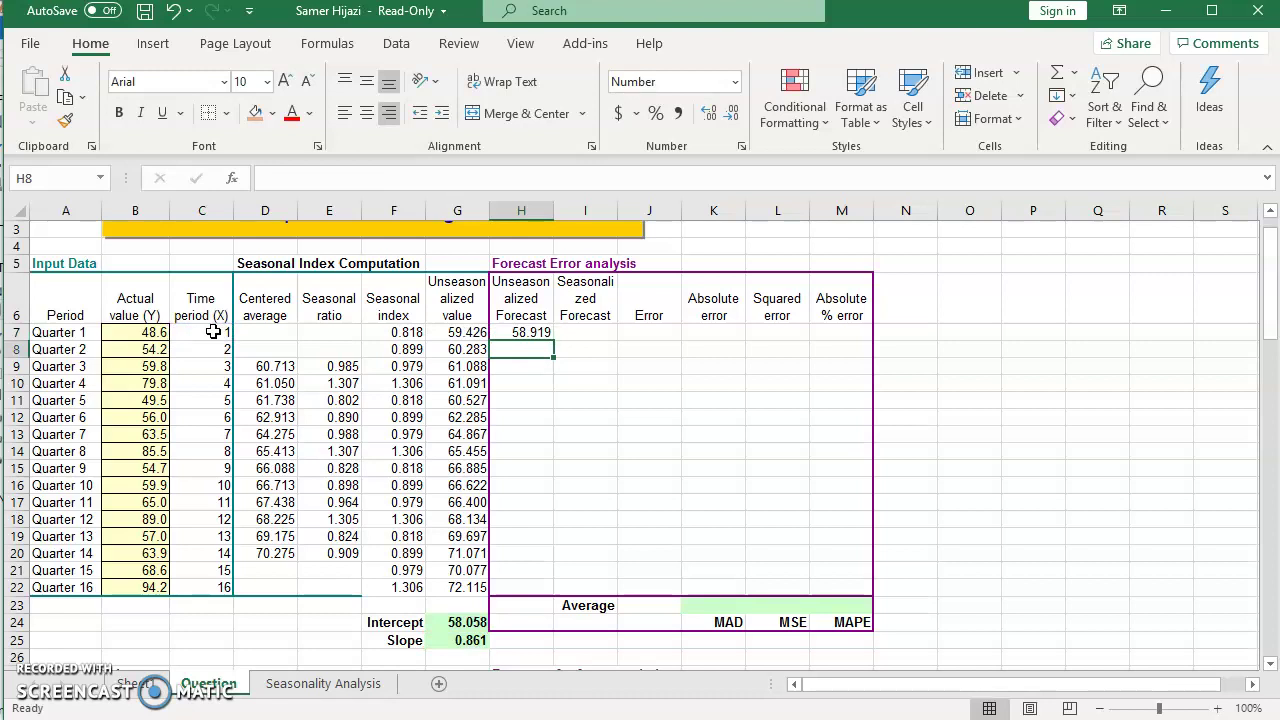
Fill the unseasonalized forecast formula from H7 down to H22 for the remaining quarters
{"action": "left_click", "coordinate": [531, 333]}
{"action": "left_click_drag", "start_coordinate": [553, 340], "coordinate": [537, 588]}
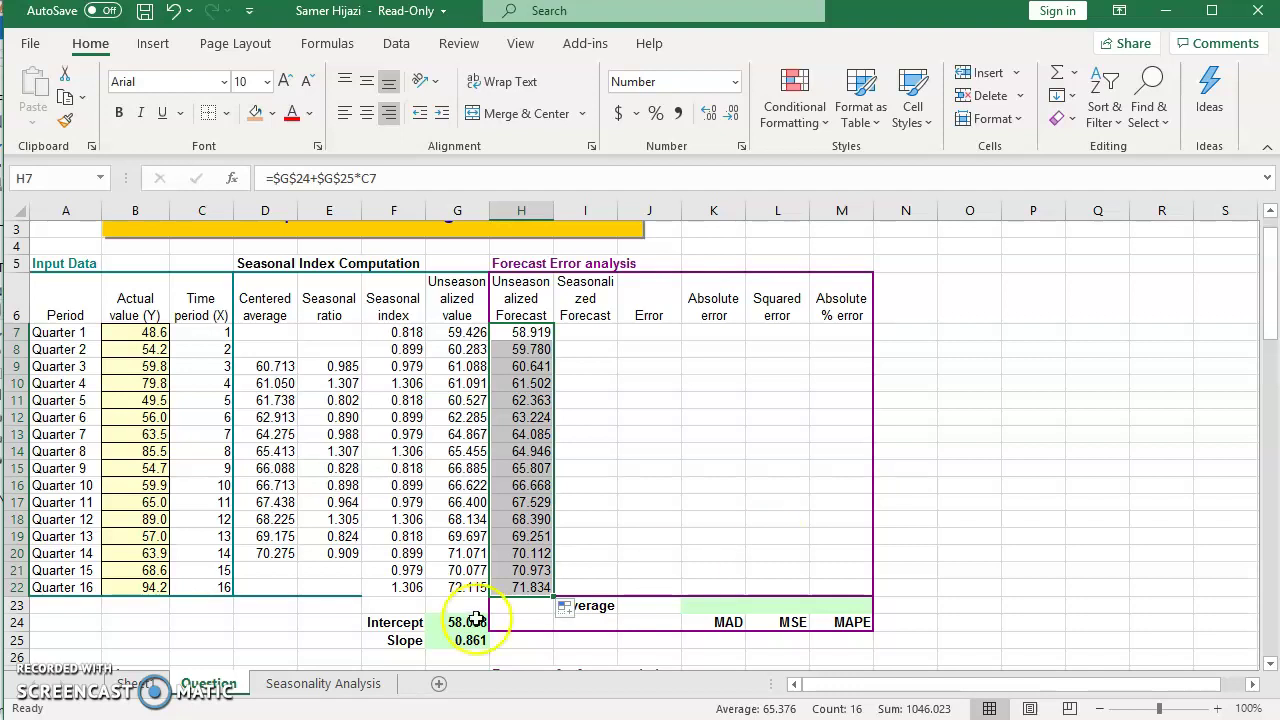
{"action": "left_click", "coordinate": [60, 676]}
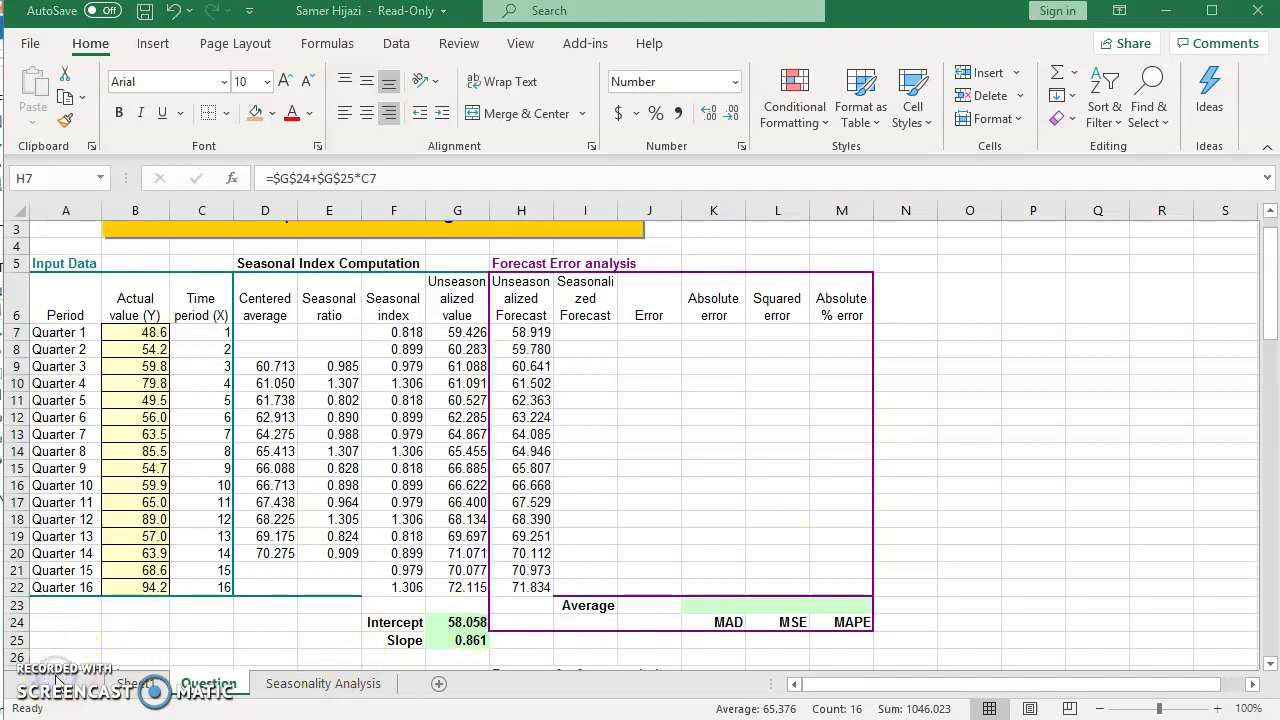
Calculate the seasonalized forecast in I7 as =H7*F7, unseasonalized forecast times seasonal index, and fill it down to I21
{"action": "left_click", "coordinate": [588, 332]}
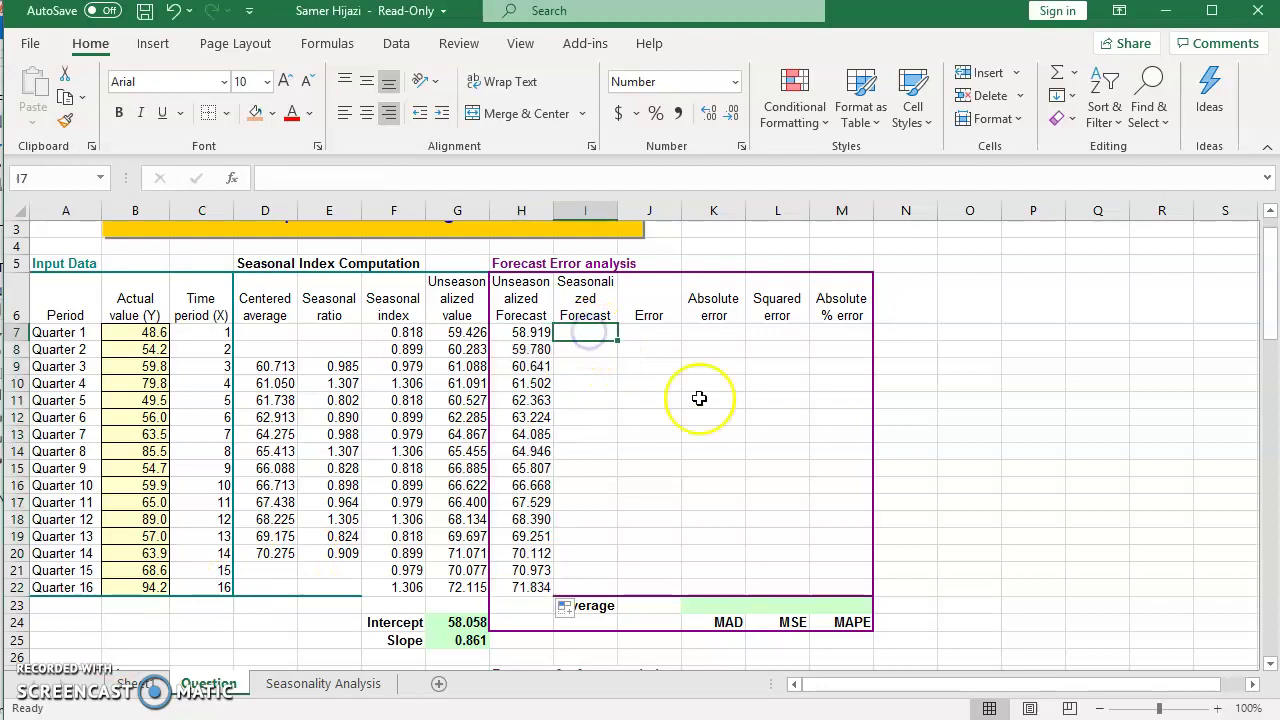
{"action": "type", "text": "="}
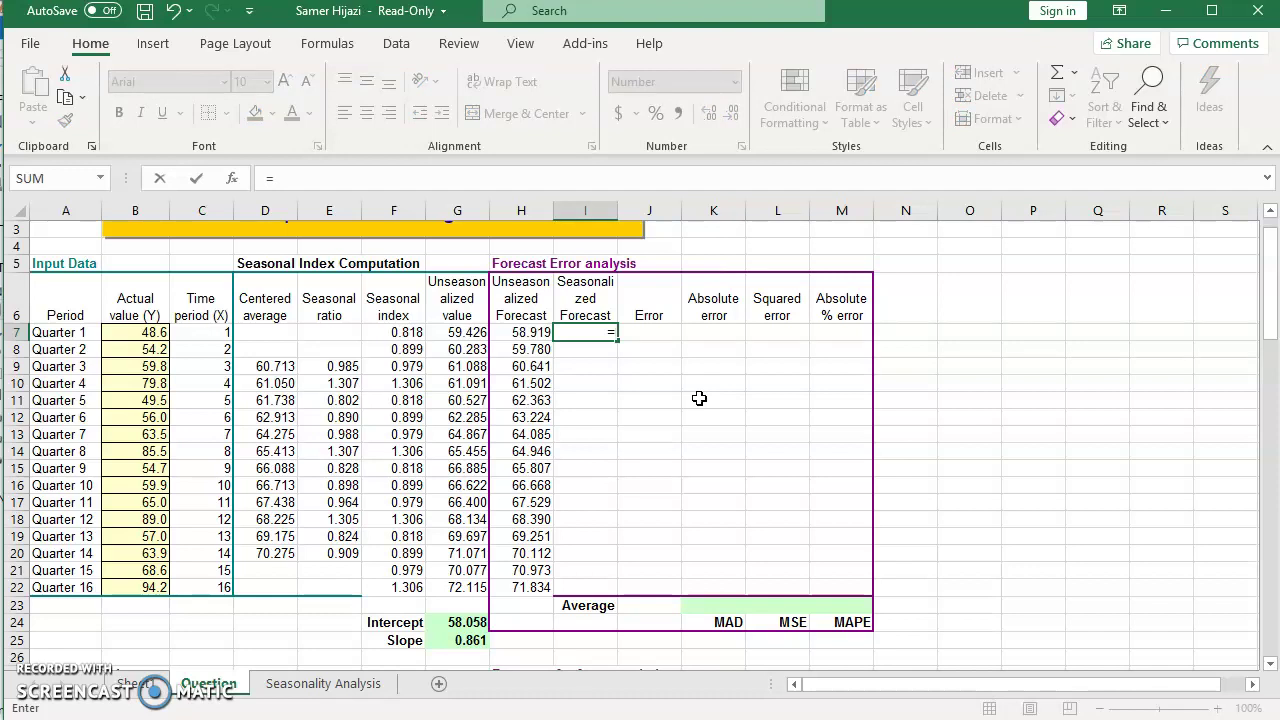
{"action": "left_click", "coordinate": [527, 335]}
{"action": "type", "text": "*"}
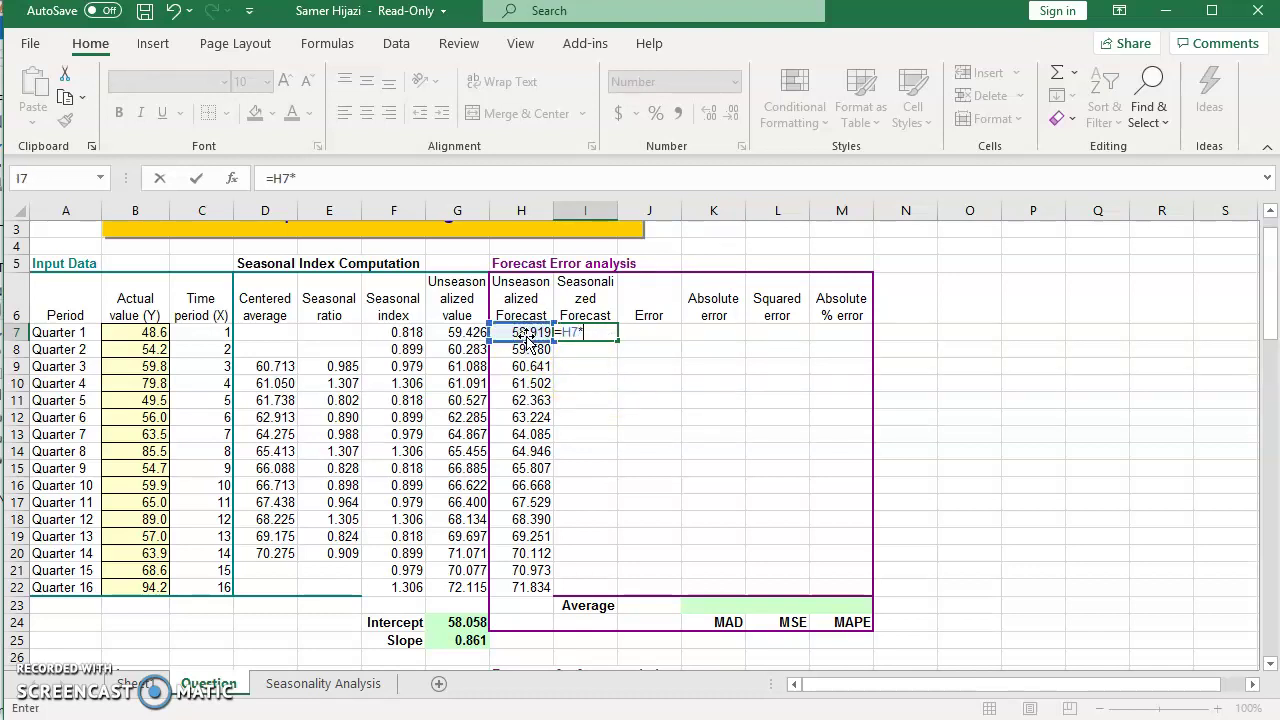
{"action": "left_click", "coordinate": [401, 332]}
{"action": "key", "text": "Return"}
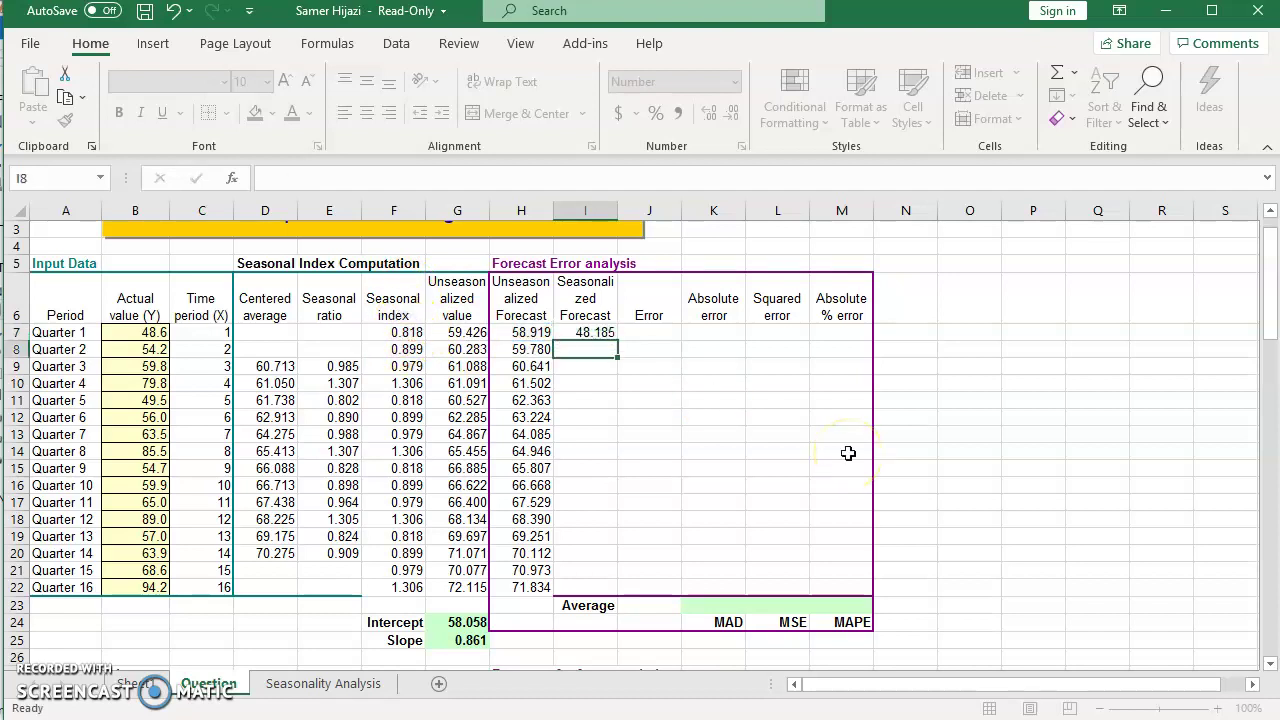
{"action": "left_click", "coordinate": [605, 335]}
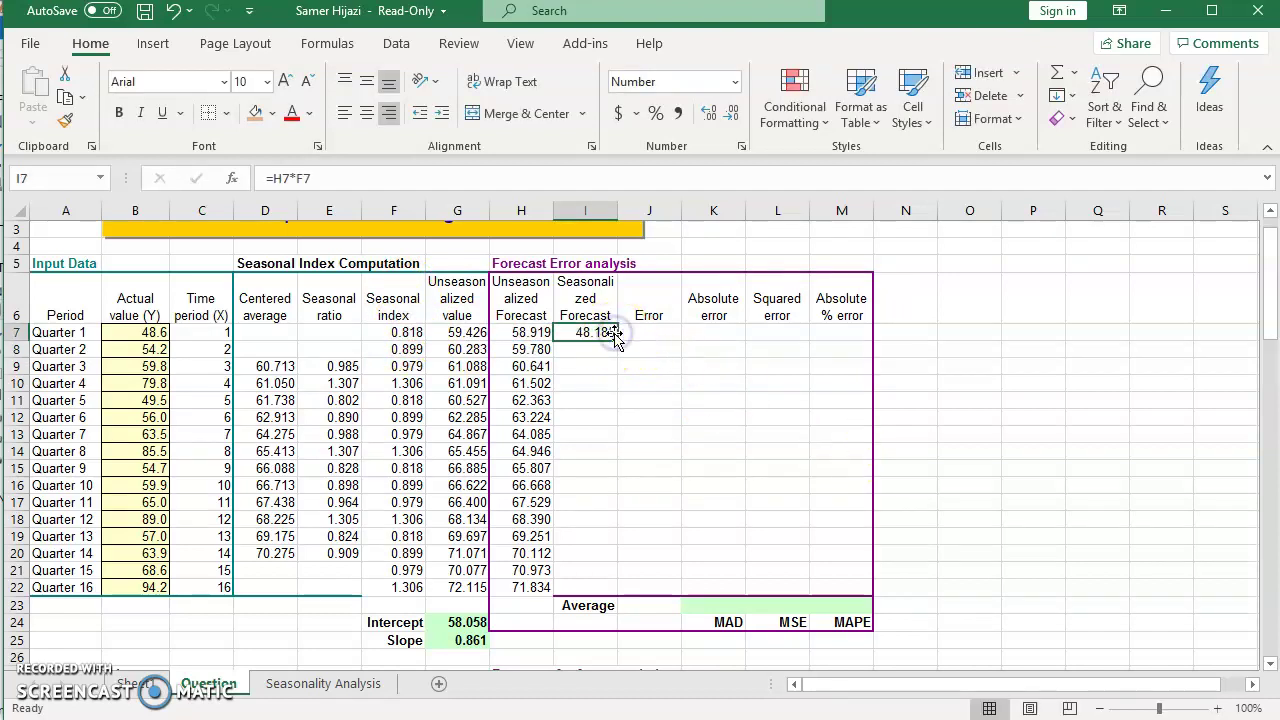
{"action": "left_click_drag", "start_coordinate": [618, 341], "coordinate": [611, 589]}
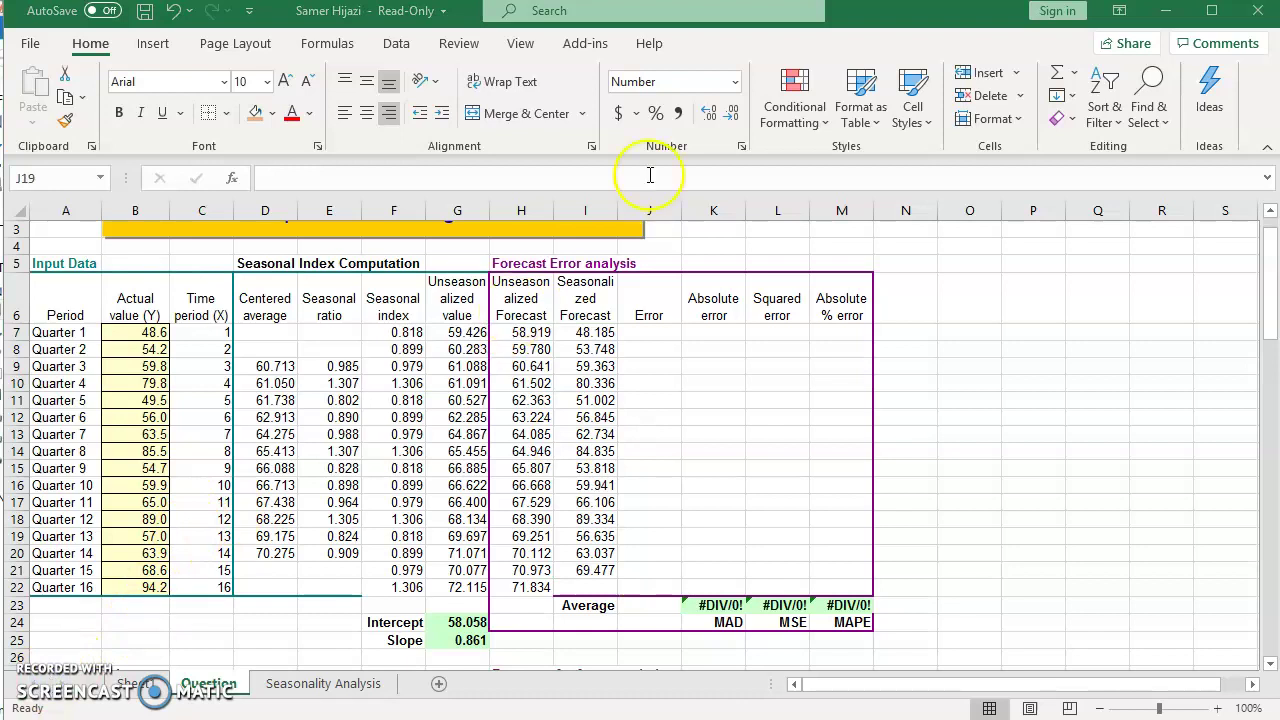
Calculate the Quarter 1 forecast error in J7 as =B7-I7, the actual value minus the seasonalized forecast
{"action": "left_click", "coordinate": [665, 331]}
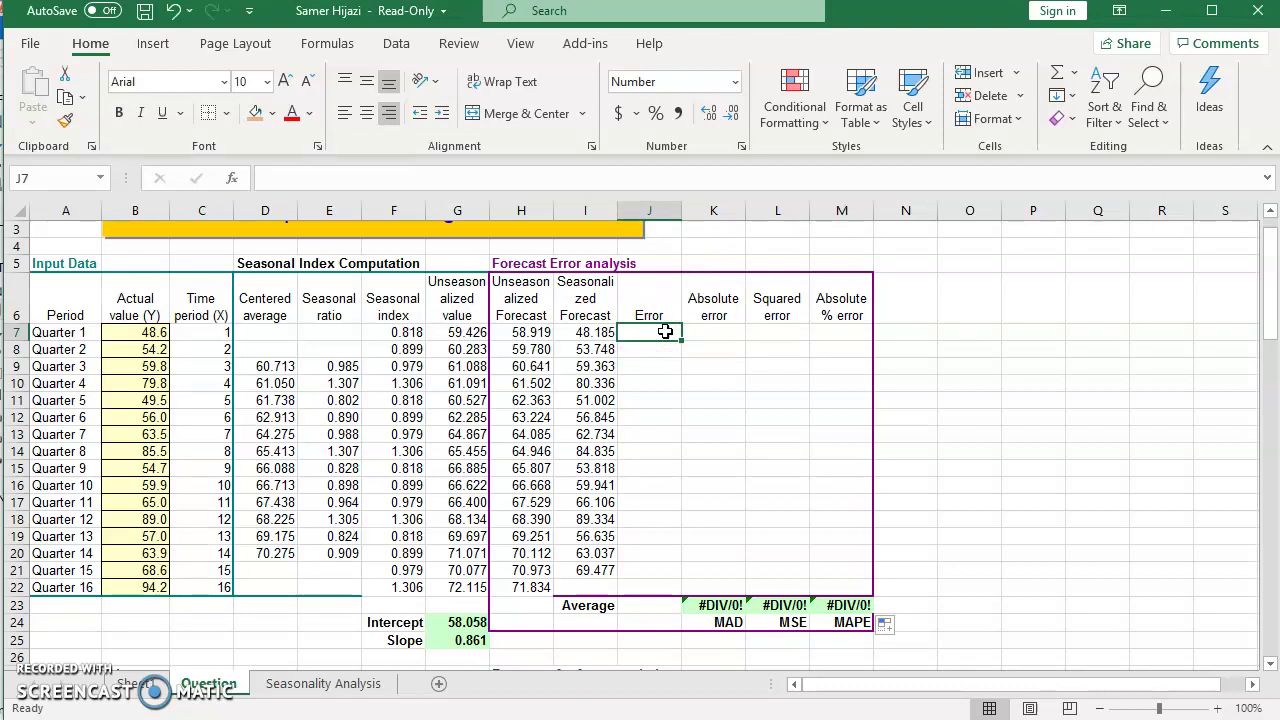
{"action": "type", "text": "="}
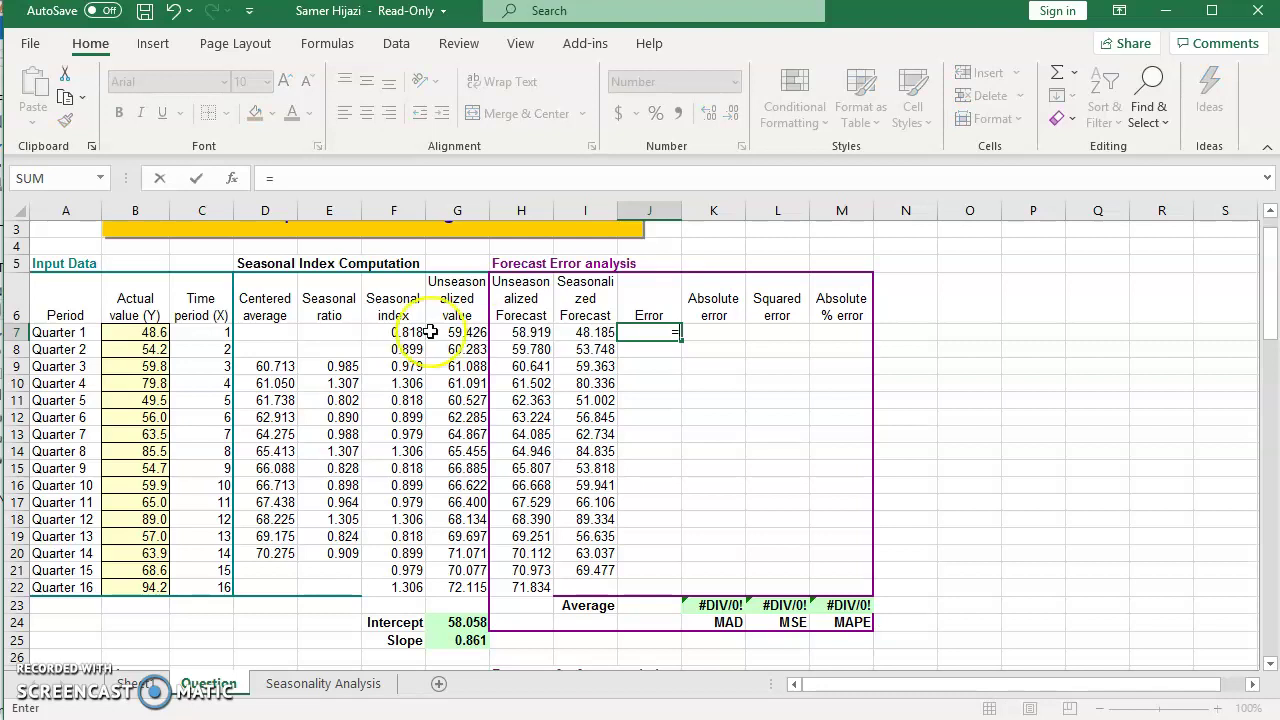
{"action": "left_click", "coordinate": [150, 333]}
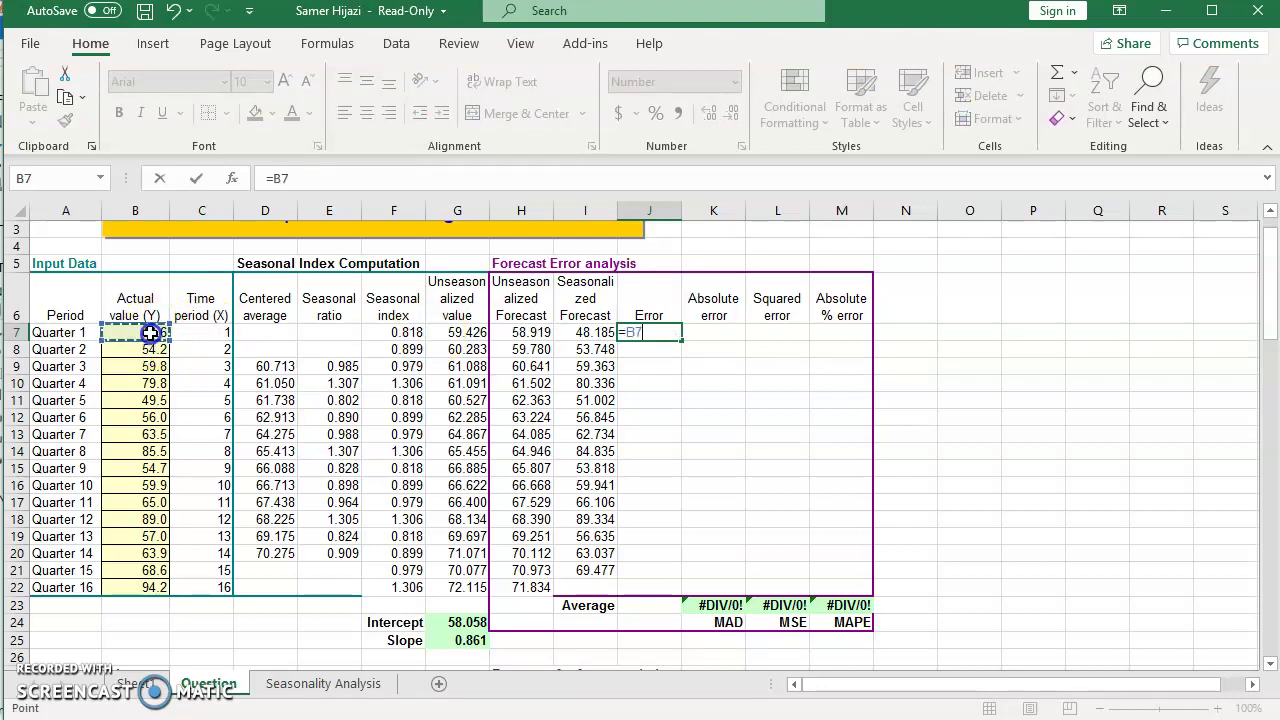
{"action": "type", "text": "-"}
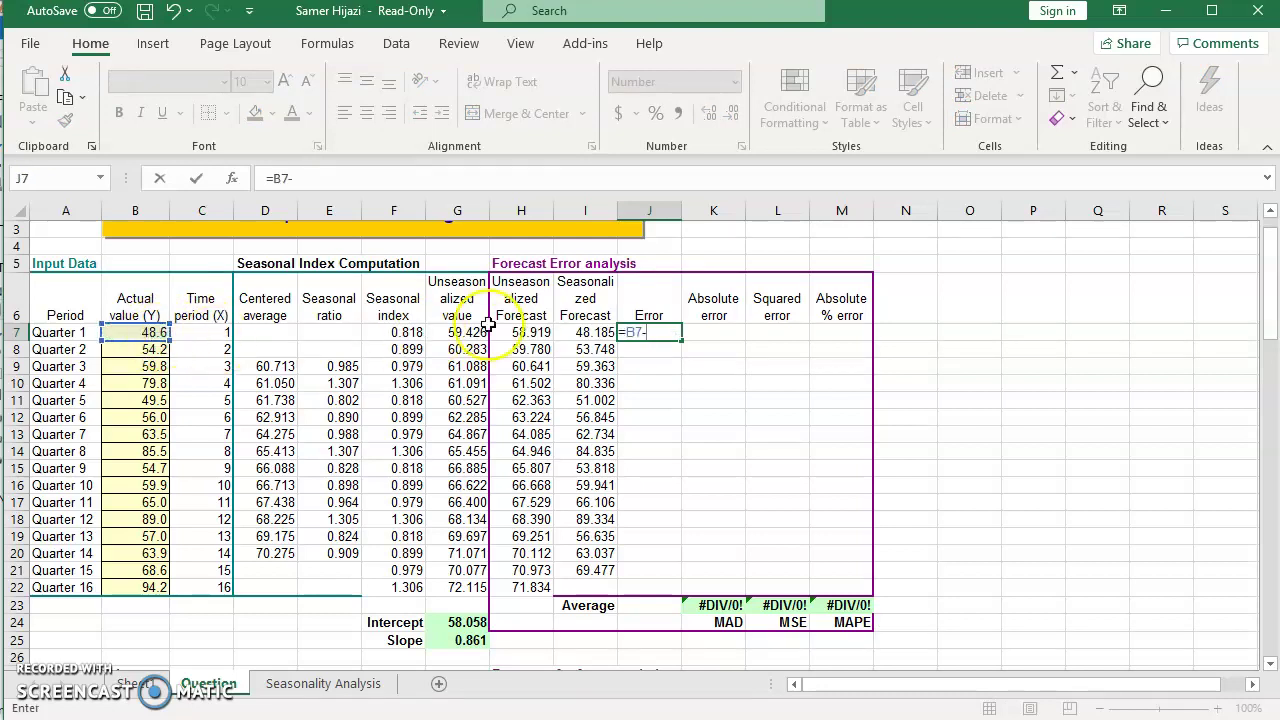
{"action": "left_click", "coordinate": [598, 333]}
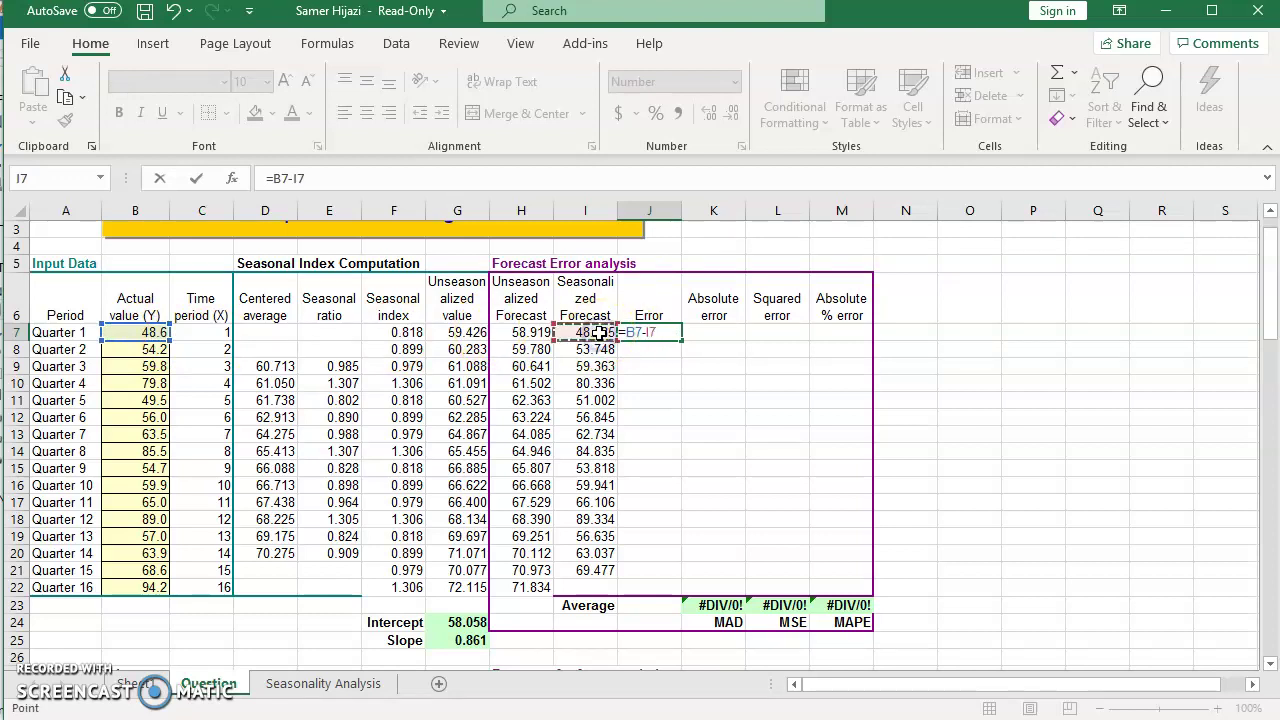
{"action": "key", "text": "Return"}
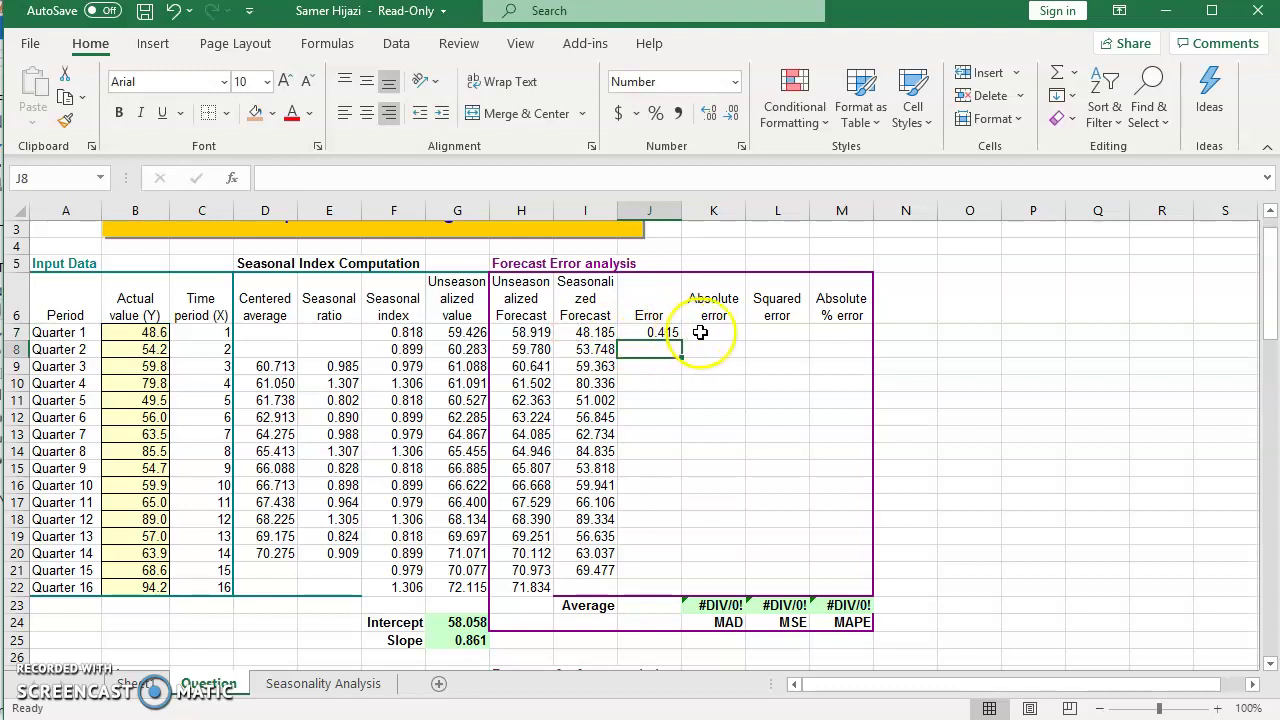
Calculate the Quarter 1 absolute error in K7 with the ABS function applied to the error in J7
{"action": "left_click", "coordinate": [712, 332]}
{"action": "type", "text": "=abs"}
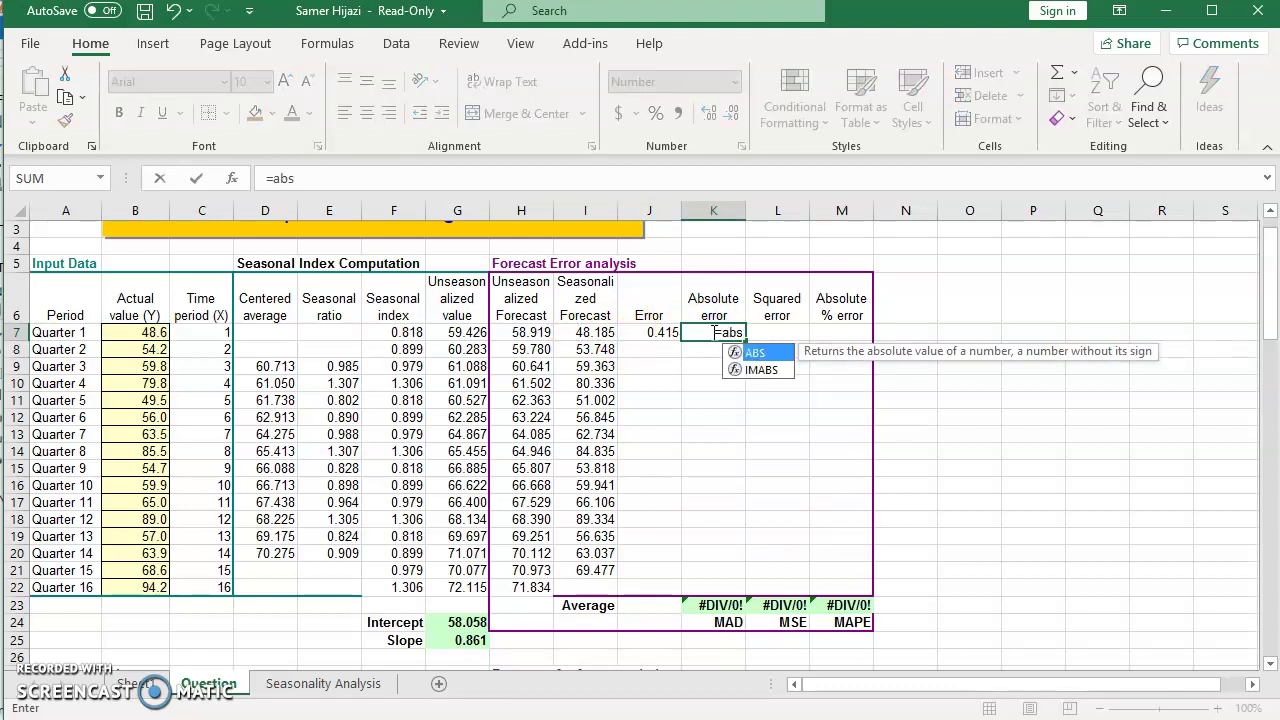
{"action": "double_click", "coordinate": [755, 352]}
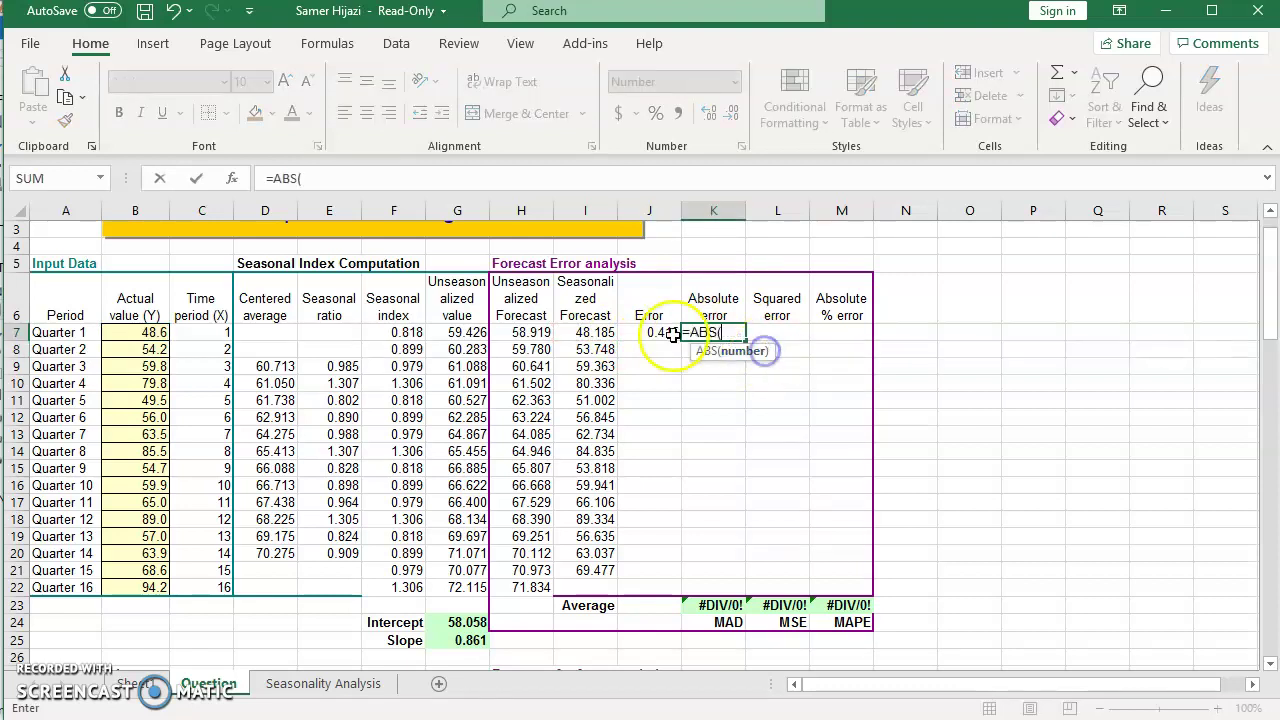
{"action": "left_click", "coordinate": [670, 332]}
{"action": "key", "text": "Return"}
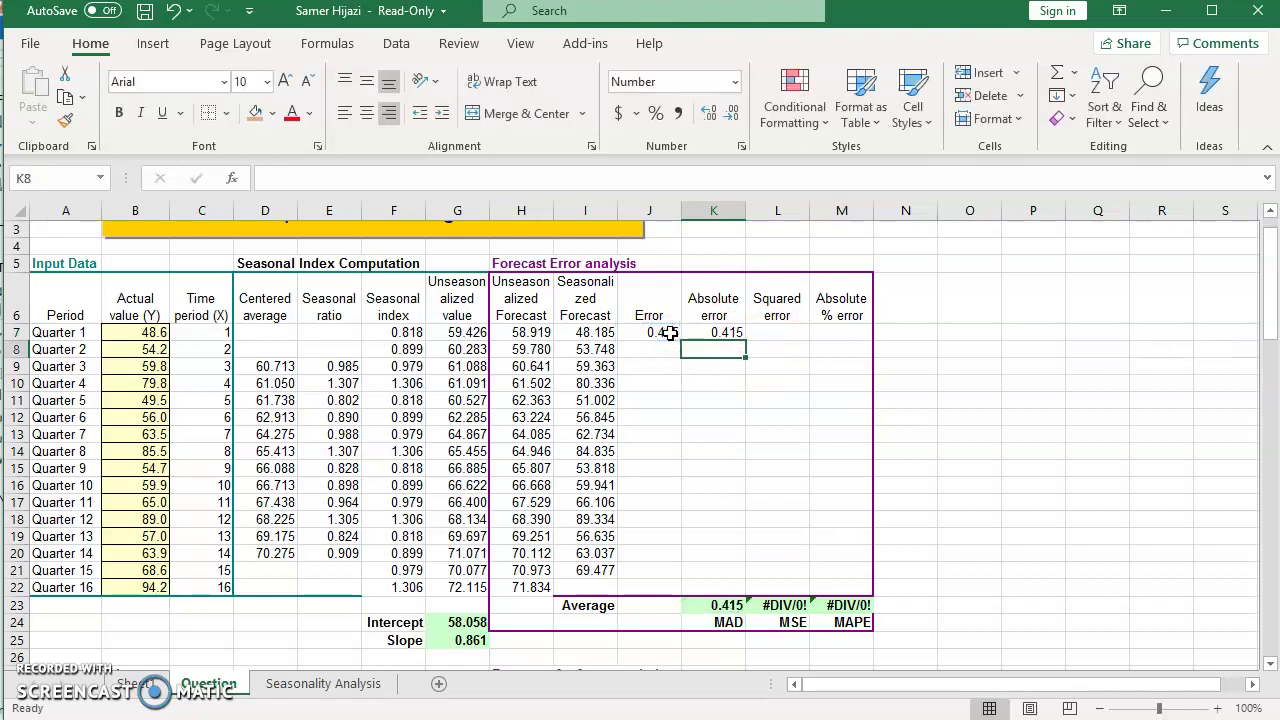
Calculate the Quarter 1 squared error in L7 as =J7^2
{"action": "key", "text": "Up"}
{"action": "key", "text": "Right"}
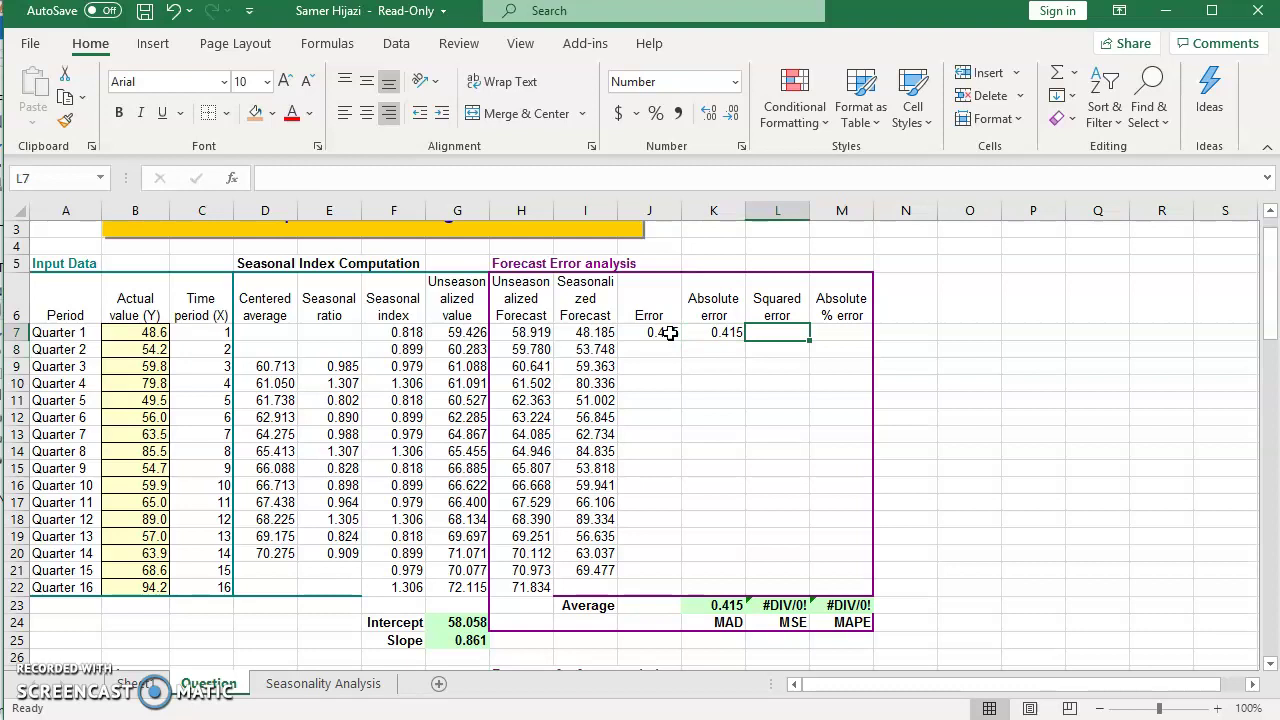
{"action": "type", "text": "="}
{"action": "left_click", "coordinate": [668, 332]}
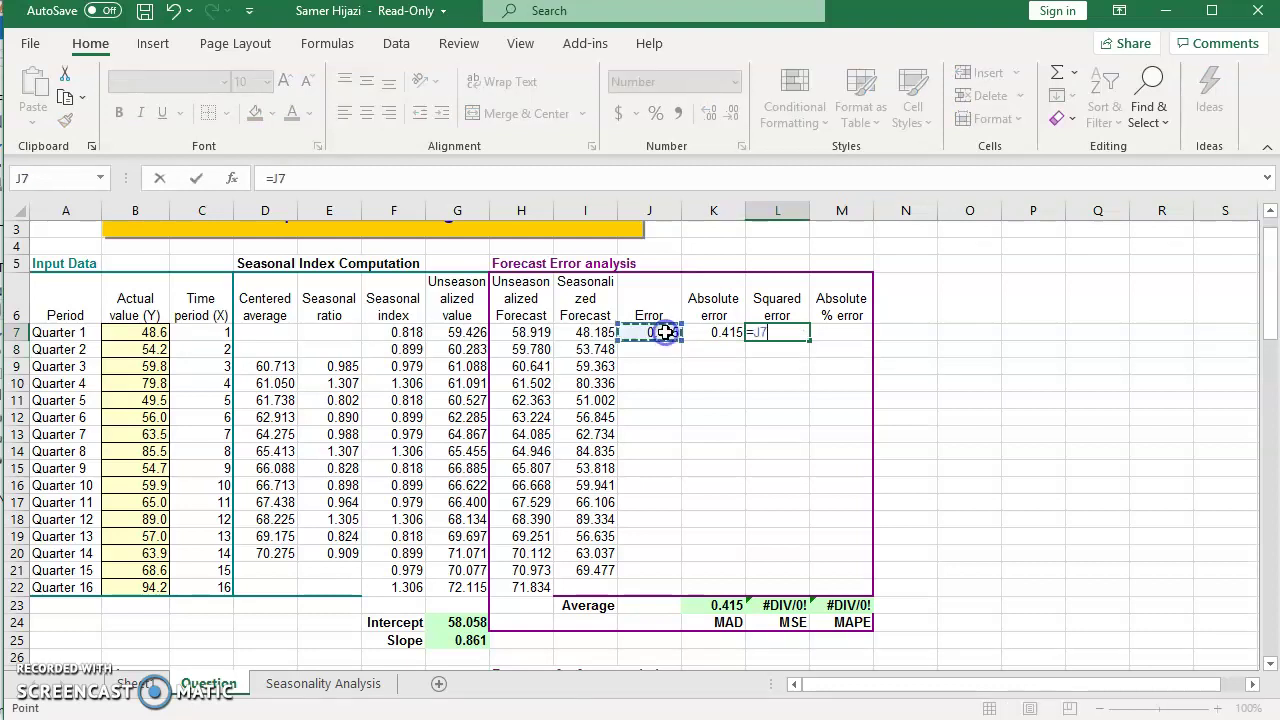
{"action": "type", "text": "^2"}
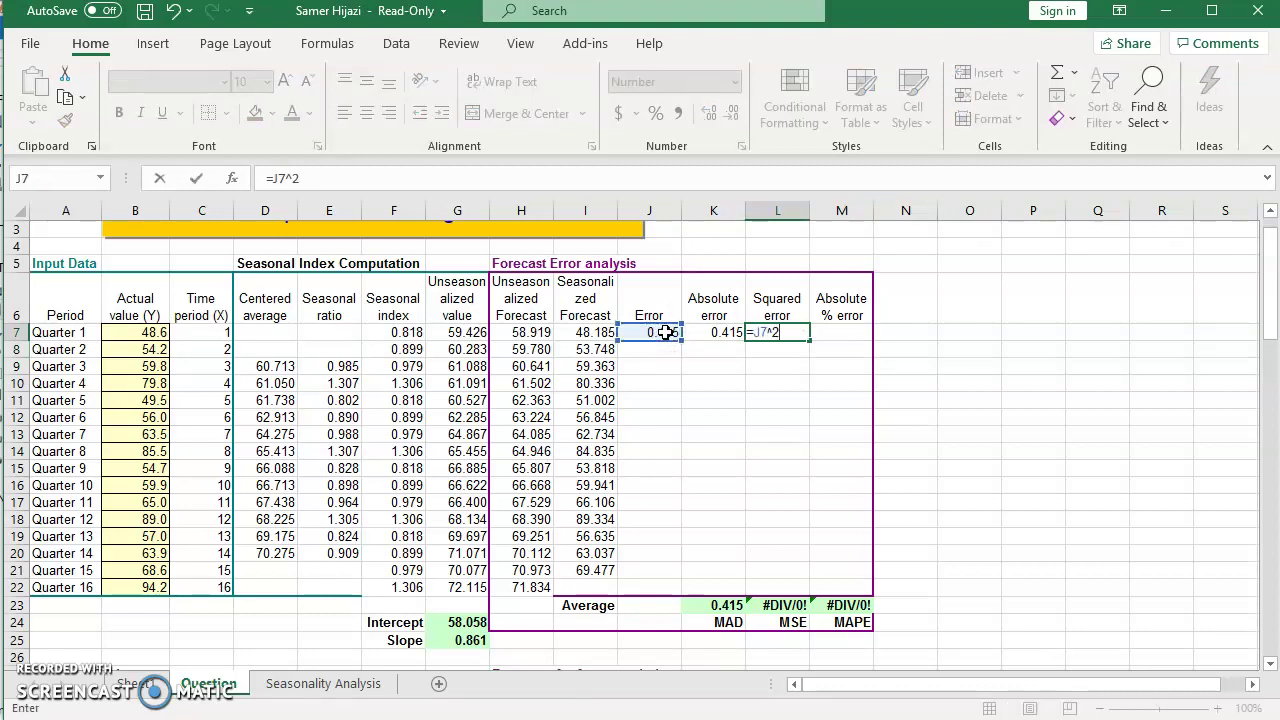
{"action": "key", "text": "Tab"}
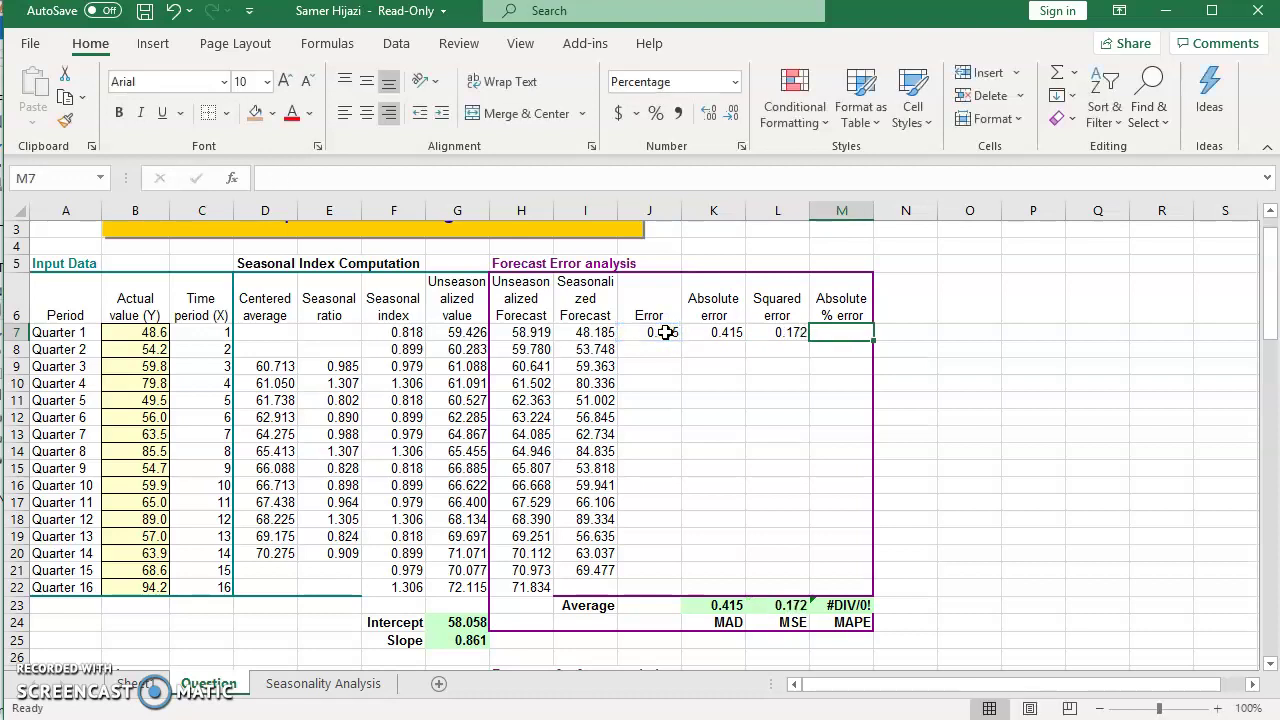
Calculate the Quarter 1 absolute percentage error in M7 as =K7/B7, the absolute error divided by the actual value
{"action": "type", "text": "="}
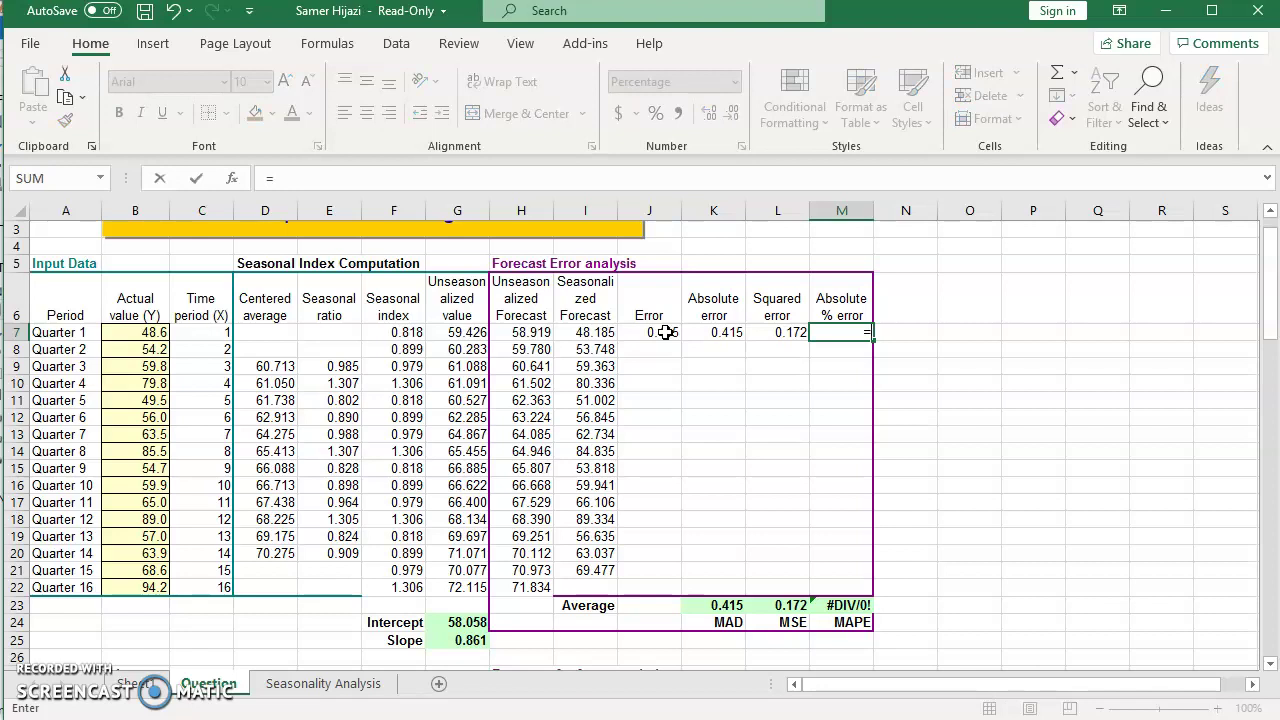
{"action": "left_click", "coordinate": [723, 333]}
{"action": "type", "text": "/"}
{"action": "left_click", "coordinate": [141, 335]}
{"action": "key", "text": "Return"}
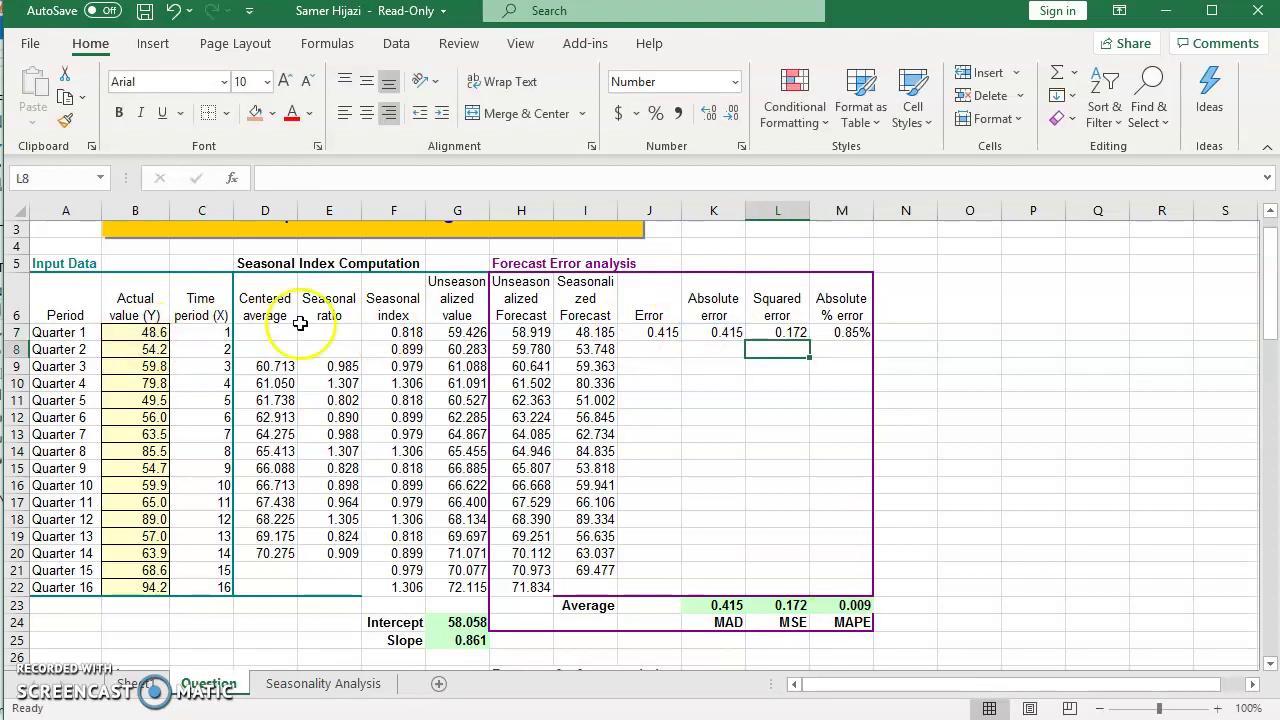
Fill the Quarter 1 error formulas in J7:M7 down to row 22 and extend the seasonalized forecast formula from I21 to I22
{"action": "left_click_drag", "start_coordinate": [640, 333], "coordinate": [872, 595]}
{"action": "left_click", "coordinate": [590, 571]}
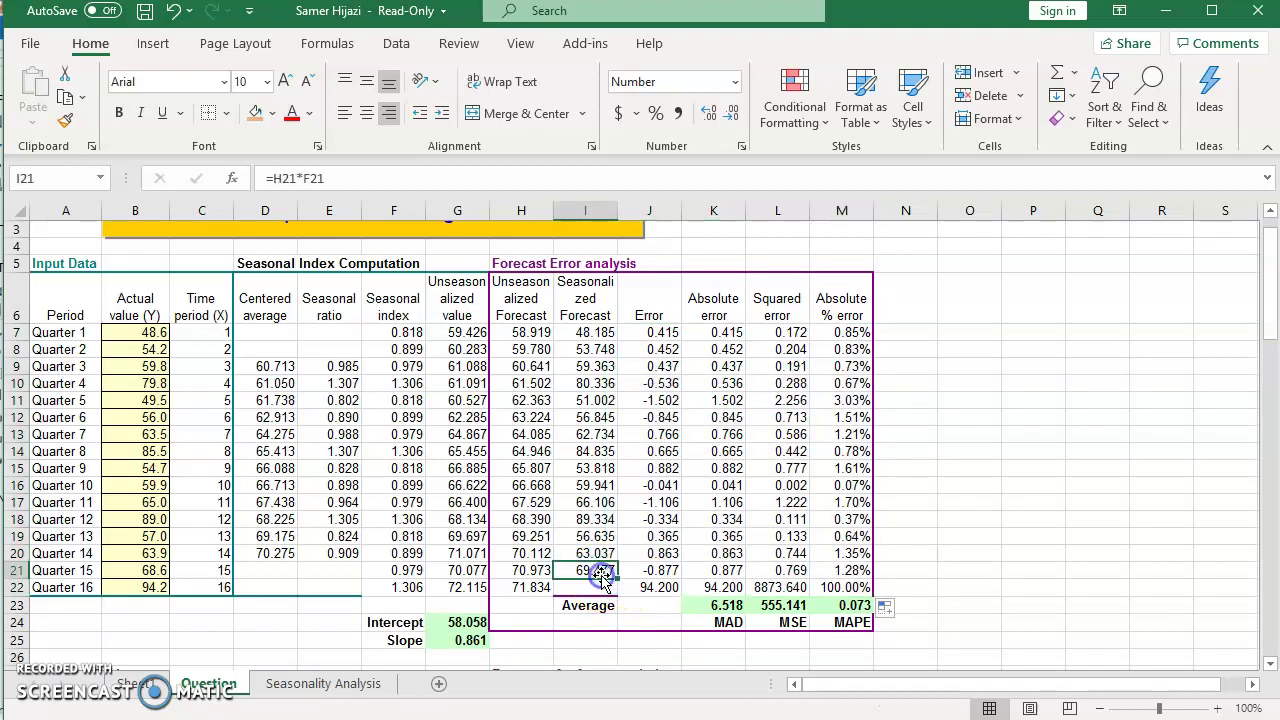
{"action": "left_click_drag", "start_coordinate": [617, 579], "coordinate": [616, 590]}
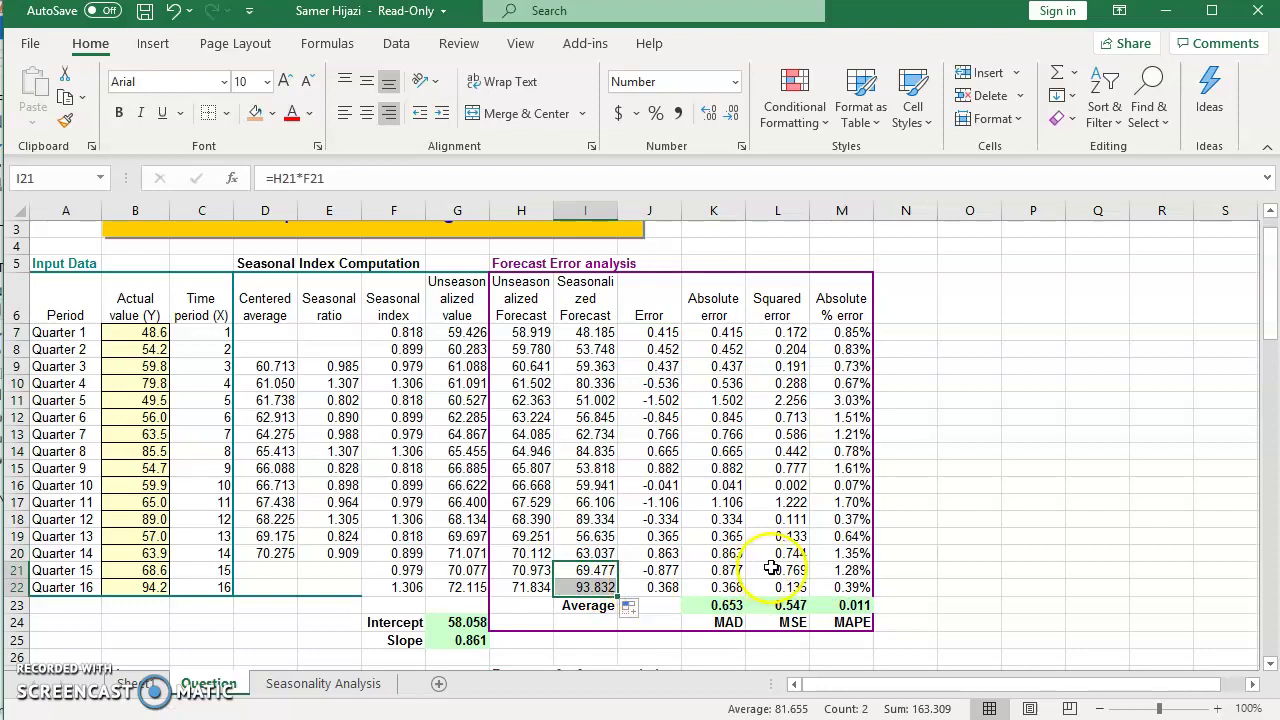
Format the MAPE average in M23 as a percentage with two decimal places
{"action": "left_click", "coordinate": [850, 605]}
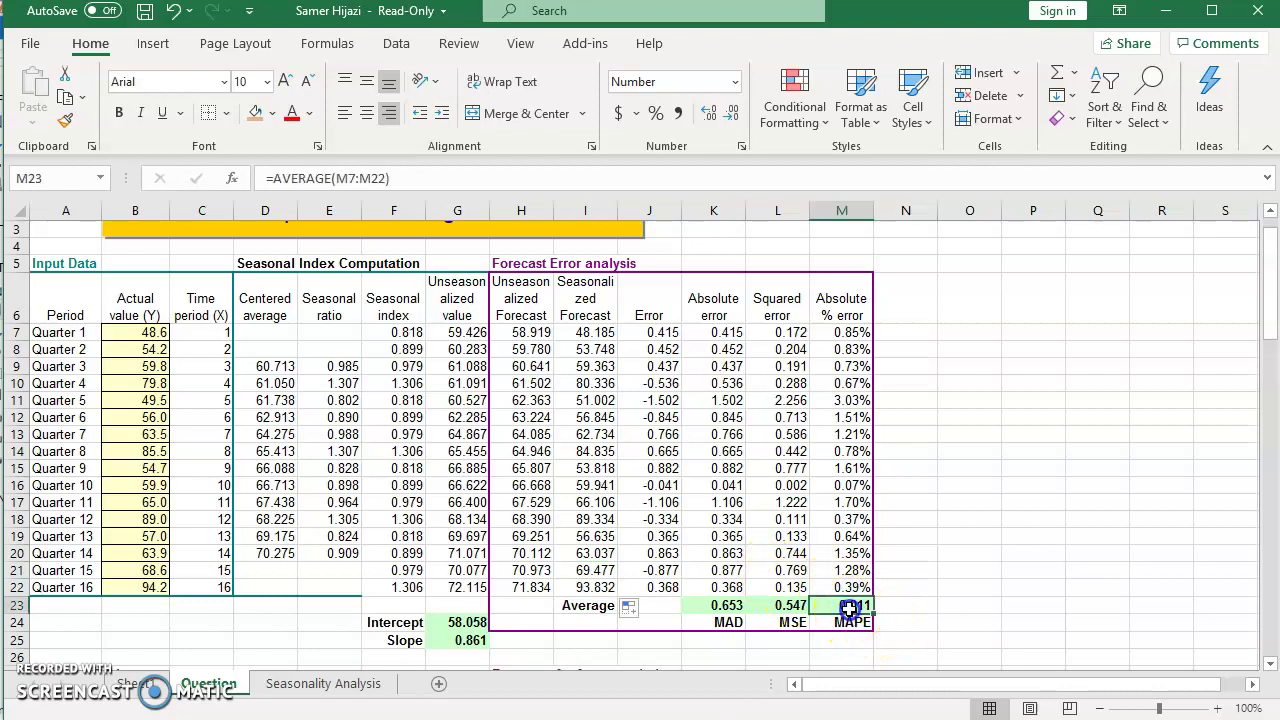
{"action": "left_click", "coordinate": [656, 113]}
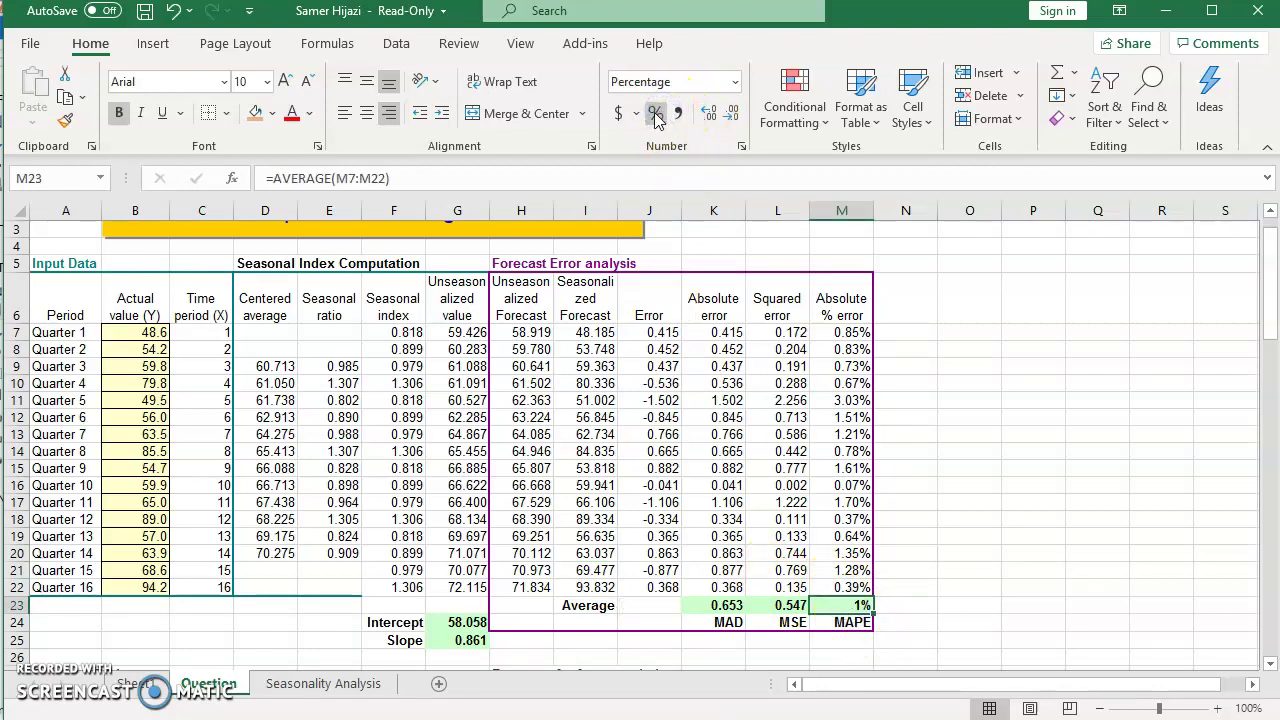
{"action": "left_click", "coordinate": [712, 116]}
{"action": "left_click", "coordinate": [714, 118]}
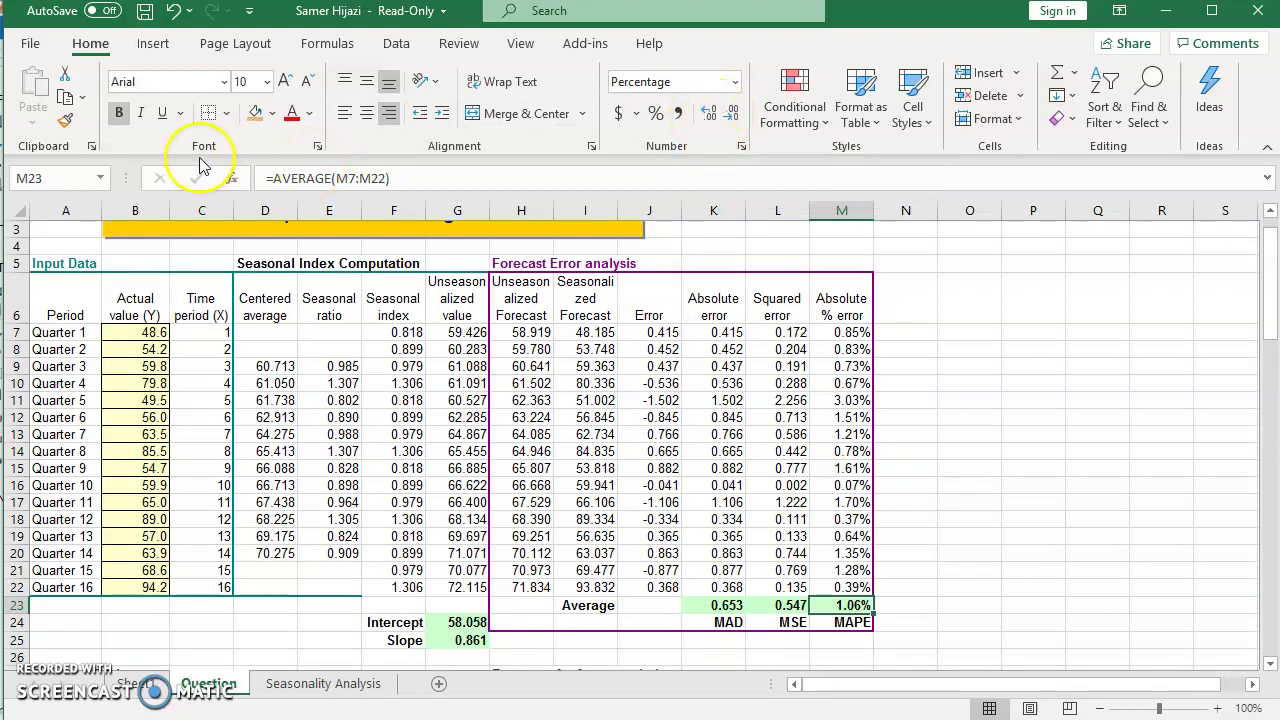
Calculate the unseasonalized forecasts for future periods 17 to 20 by entering =$G$24+$G$25*H29 in I29 and filling it down to I32
{"action": "scroll", "coordinate": [65, 640], "scroll_direction": "down", "scroll_amount": 4}
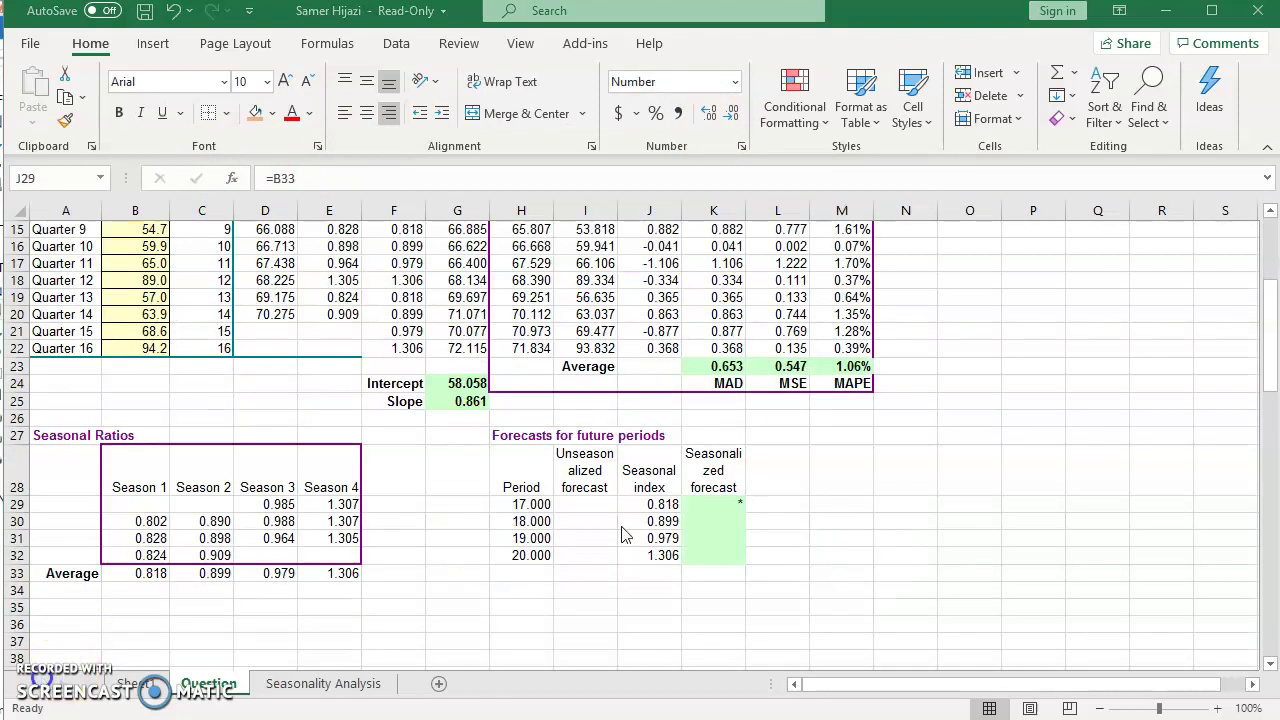
{"action": "left_click", "coordinate": [640, 504]}
{"action": "left_click", "coordinate": [597, 500]}
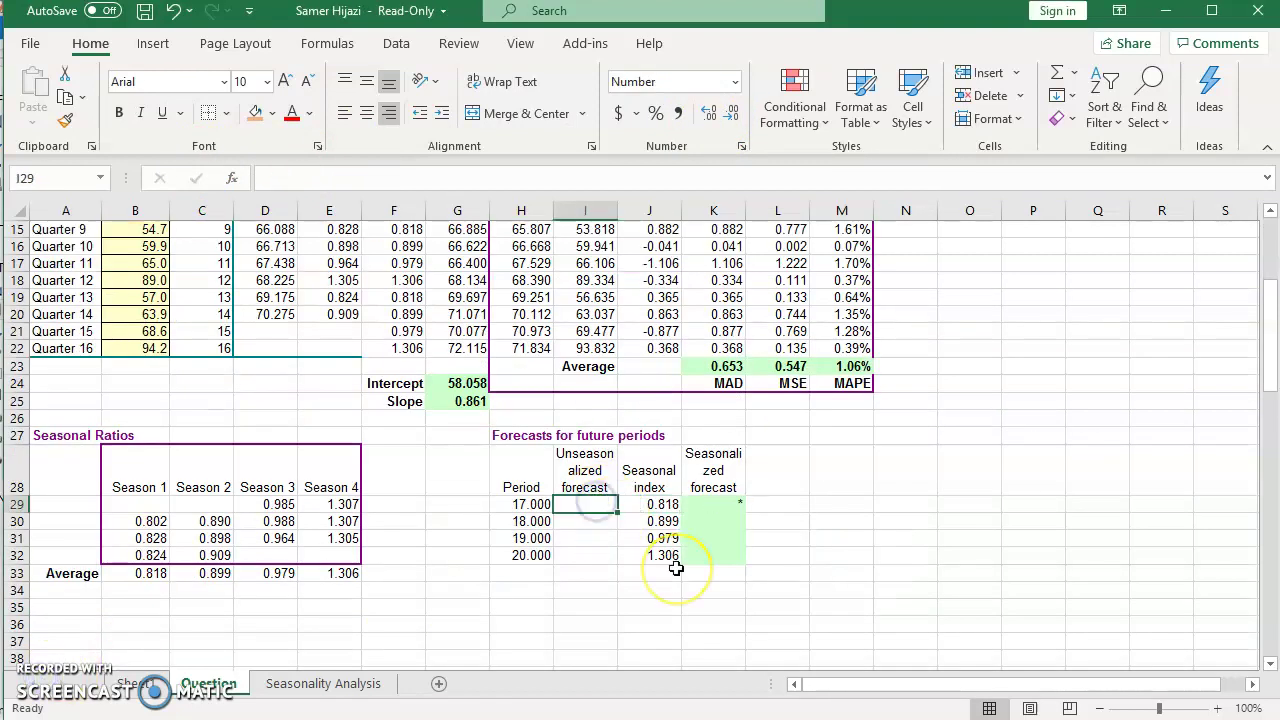
{"action": "type", "text": "="}
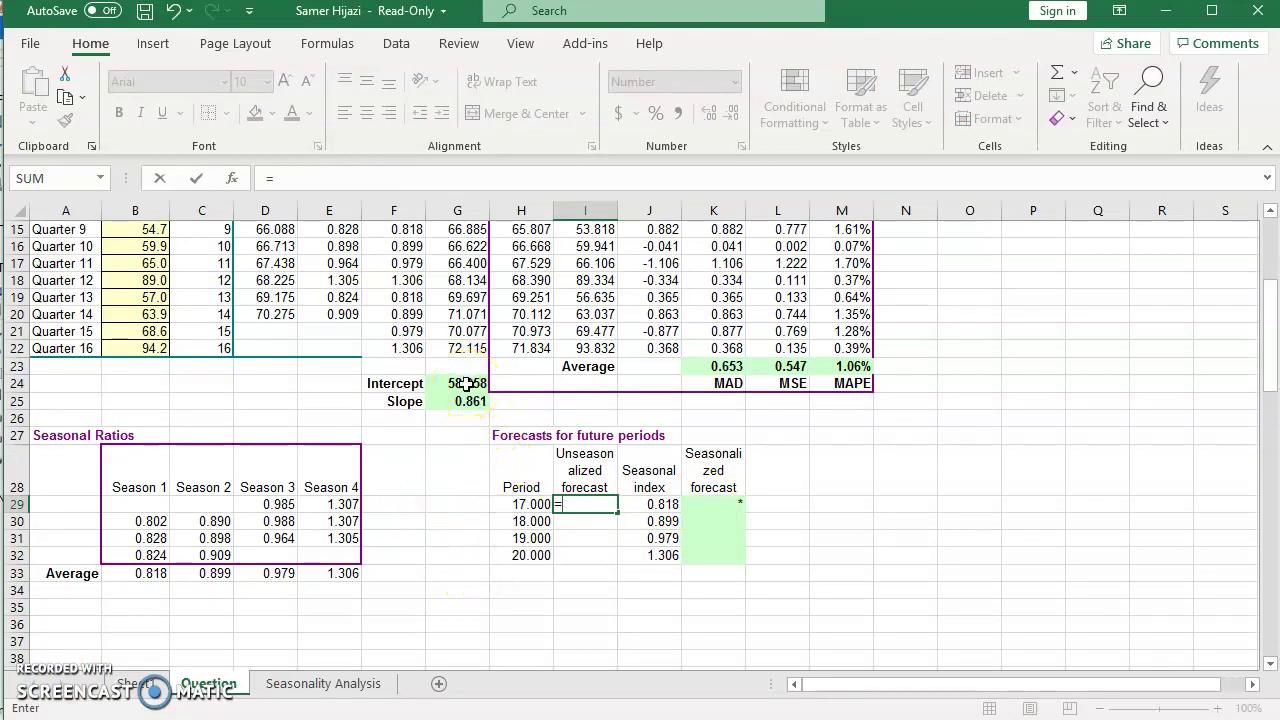
{"action": "left_click", "coordinate": [467, 383]}
{"action": "key", "text": "F4"}
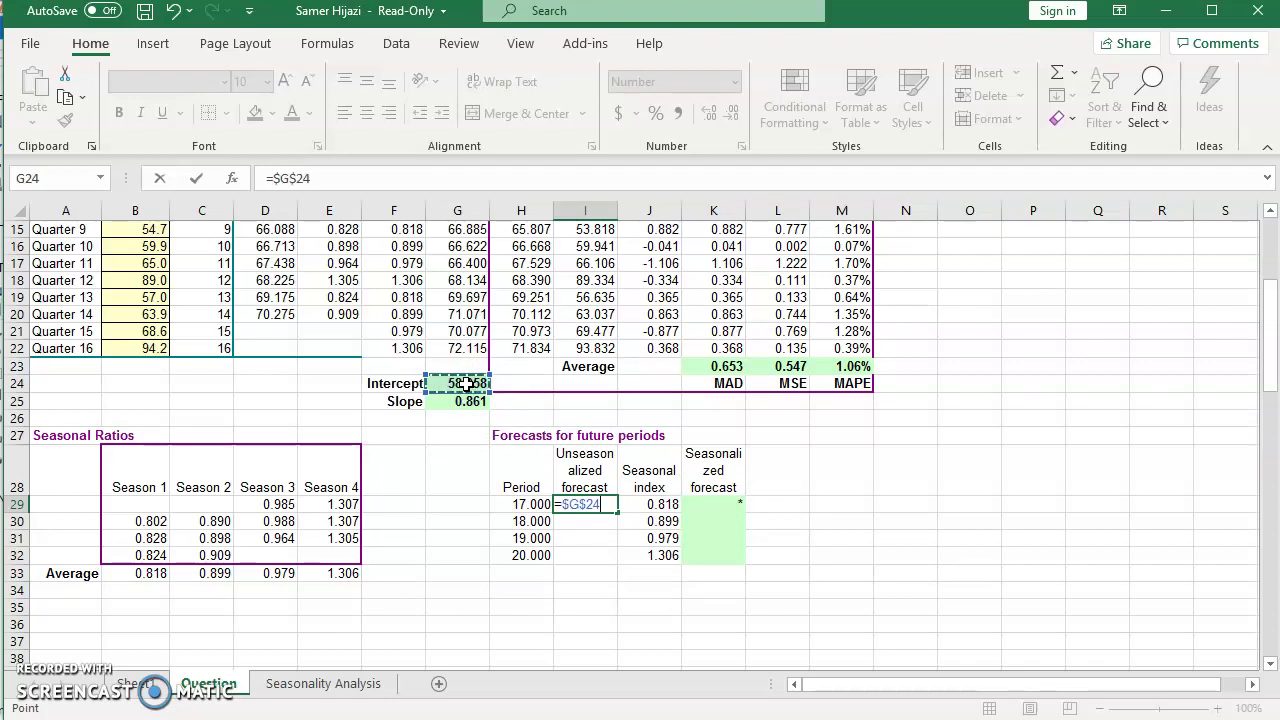
{"action": "type", "text": "+"}
{"action": "left_click", "coordinate": [467, 400]}
{"action": "key", "text": "F4"}
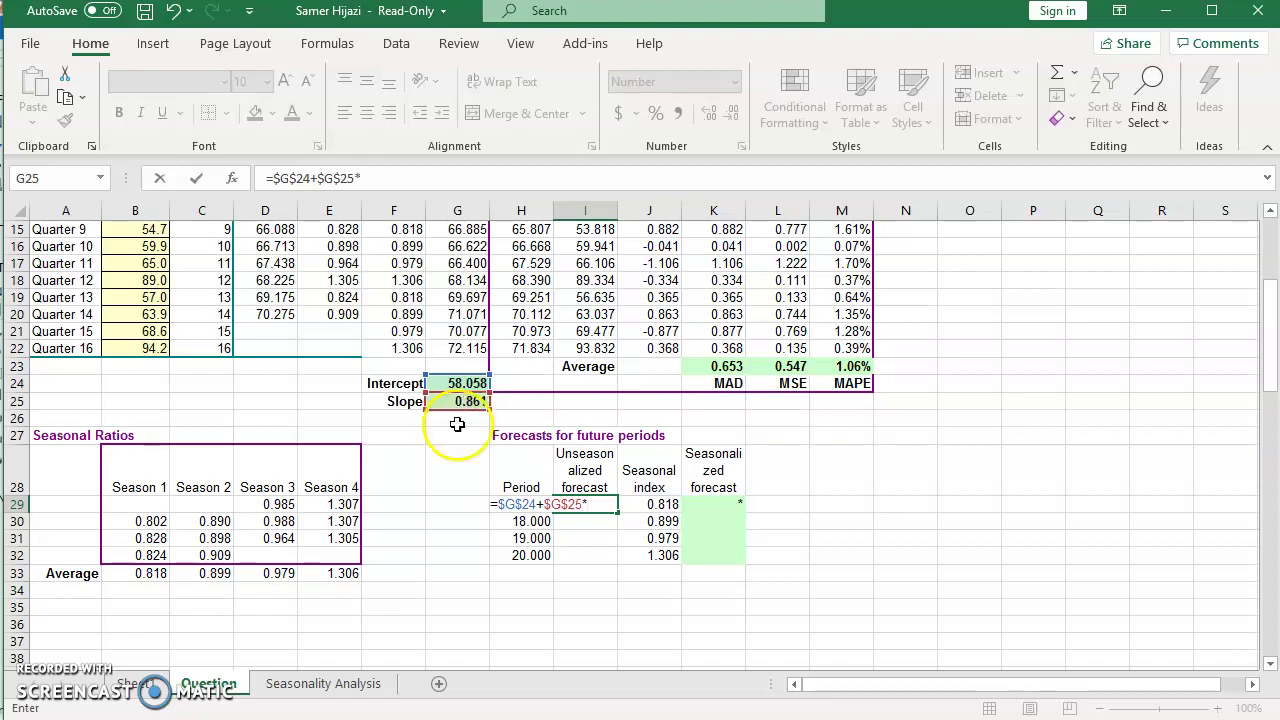
{"action": "type", "text": "*h29"}
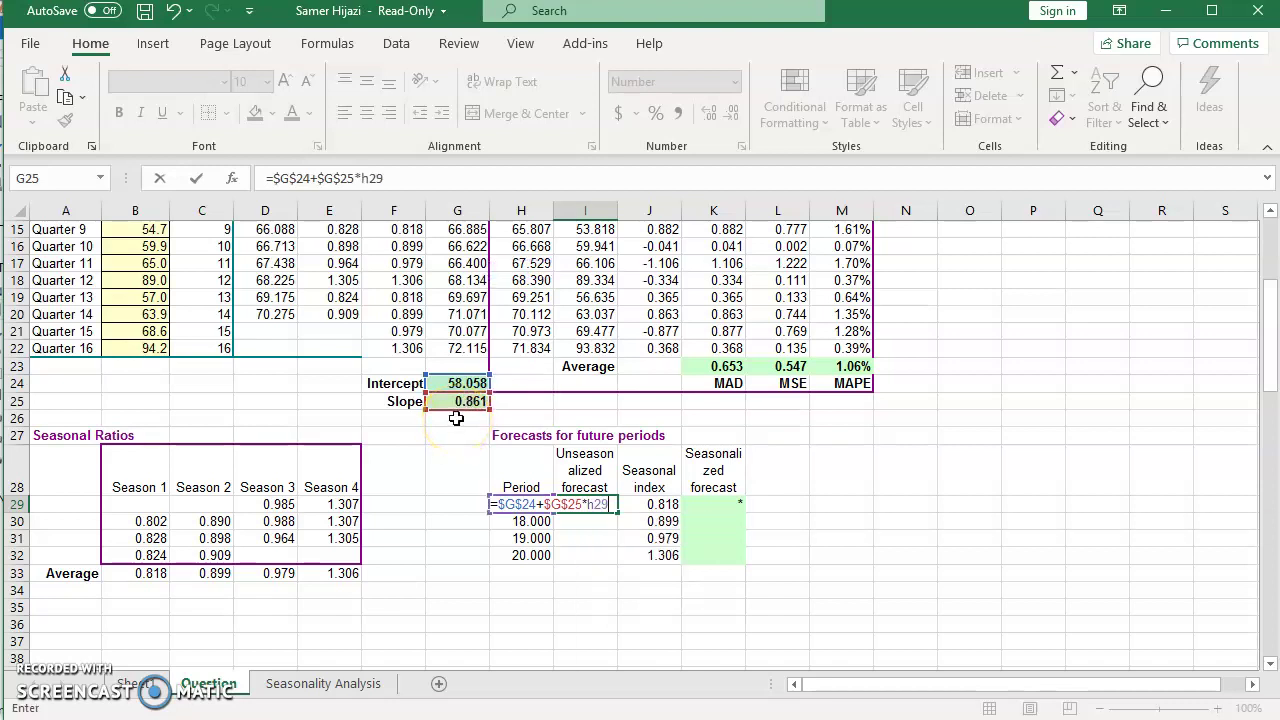
{"action": "key", "text": "Return"}
{"action": "left_click", "coordinate": [588, 506]}
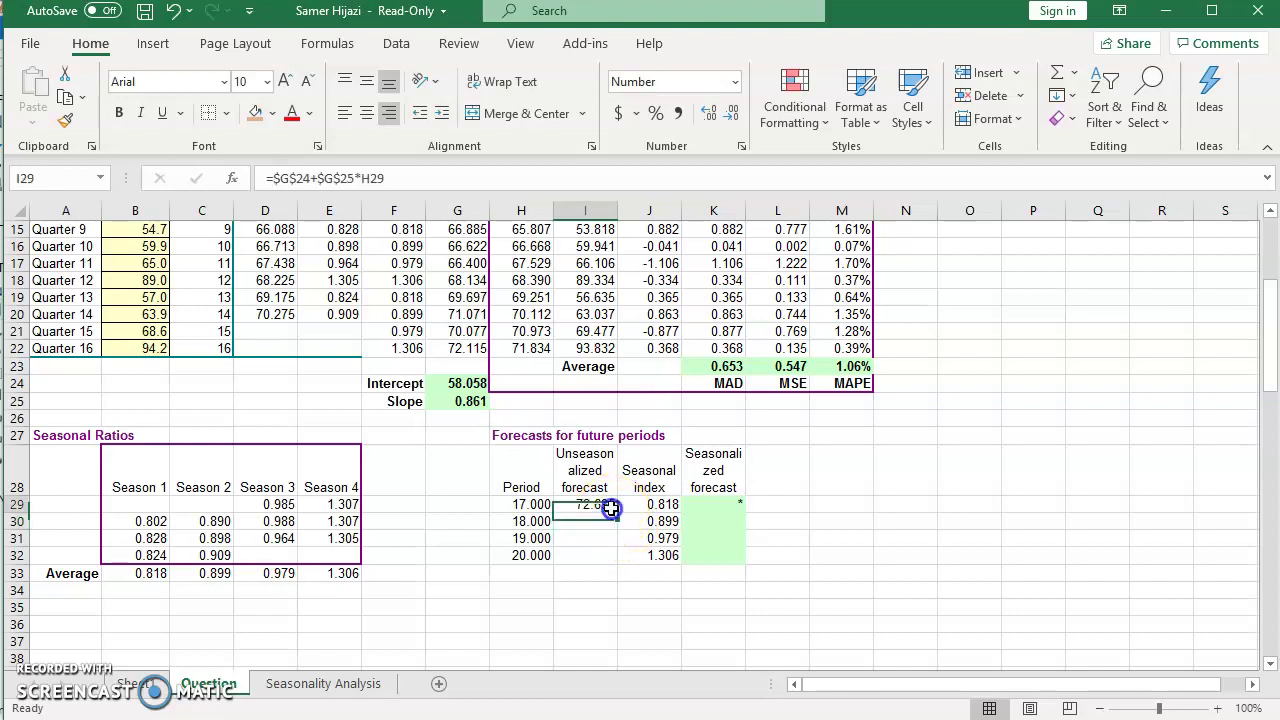
{"action": "left_click_drag", "start_coordinate": [617, 512], "coordinate": [612, 563]}
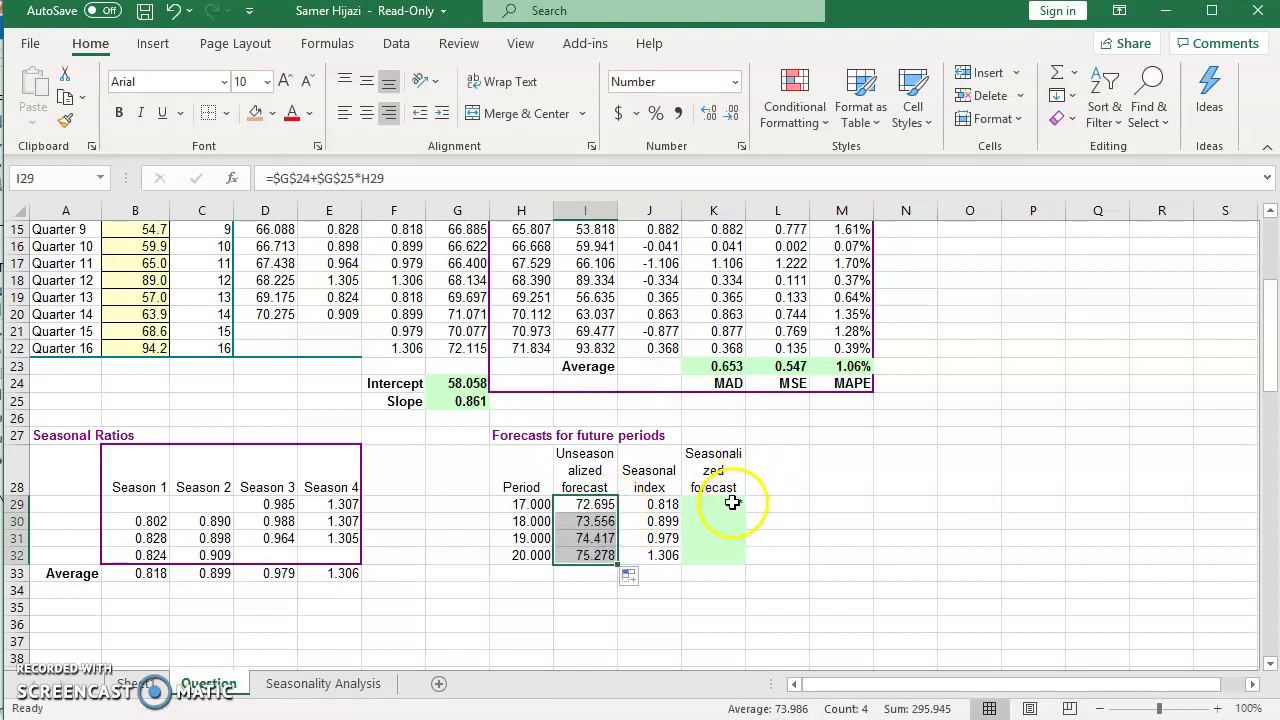
Calculate the seasonalized forecasts for periods 17 to 20 by entering =I29*J29 in K29 and filling it down to K32
{"action": "left_click", "coordinate": [740, 503]}
{"action": "type", "text": "="}
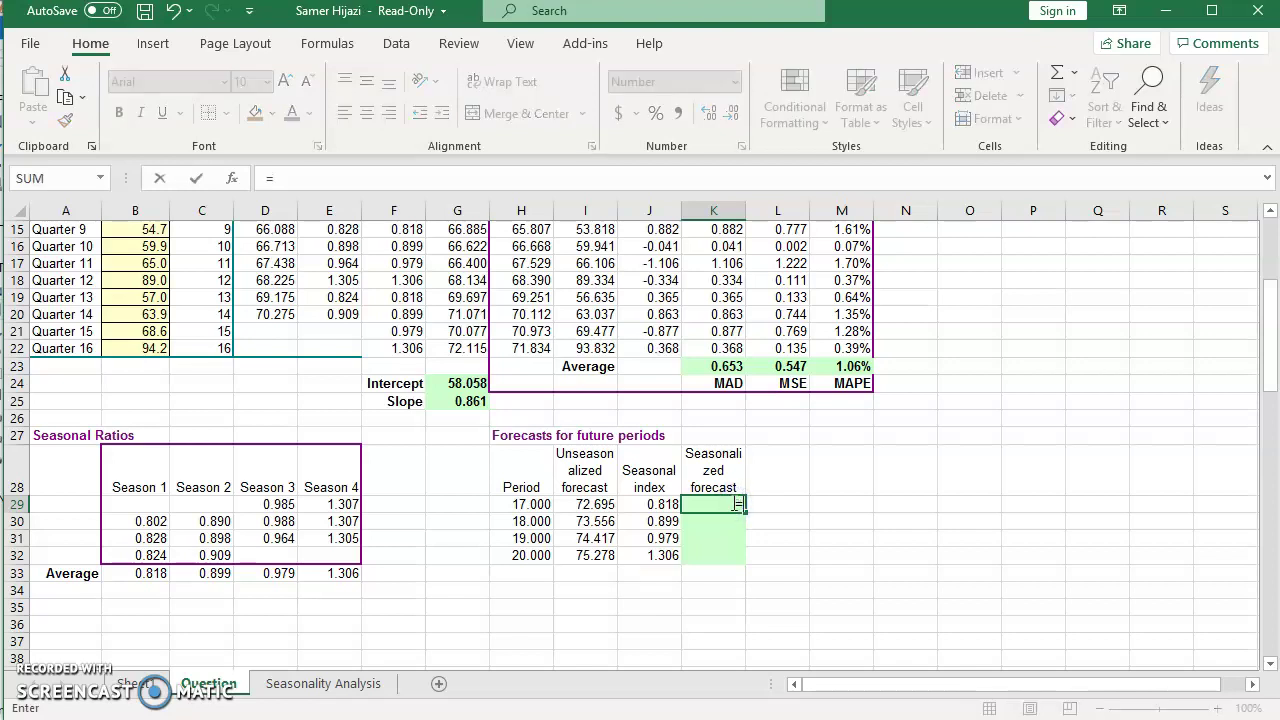
{"action": "left_click", "coordinate": [602, 506]}
{"action": "type", "text": "*"}
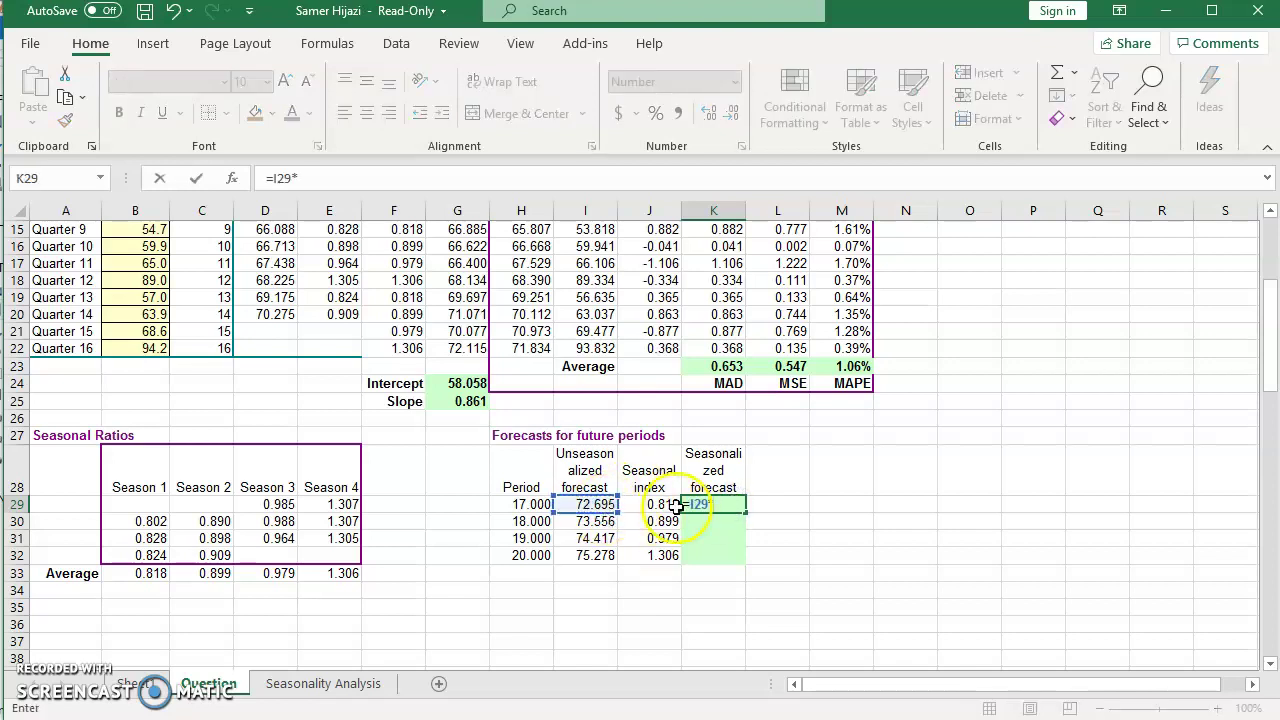
{"action": "left_click", "coordinate": [667, 505]}
{"action": "key", "text": "Return"}
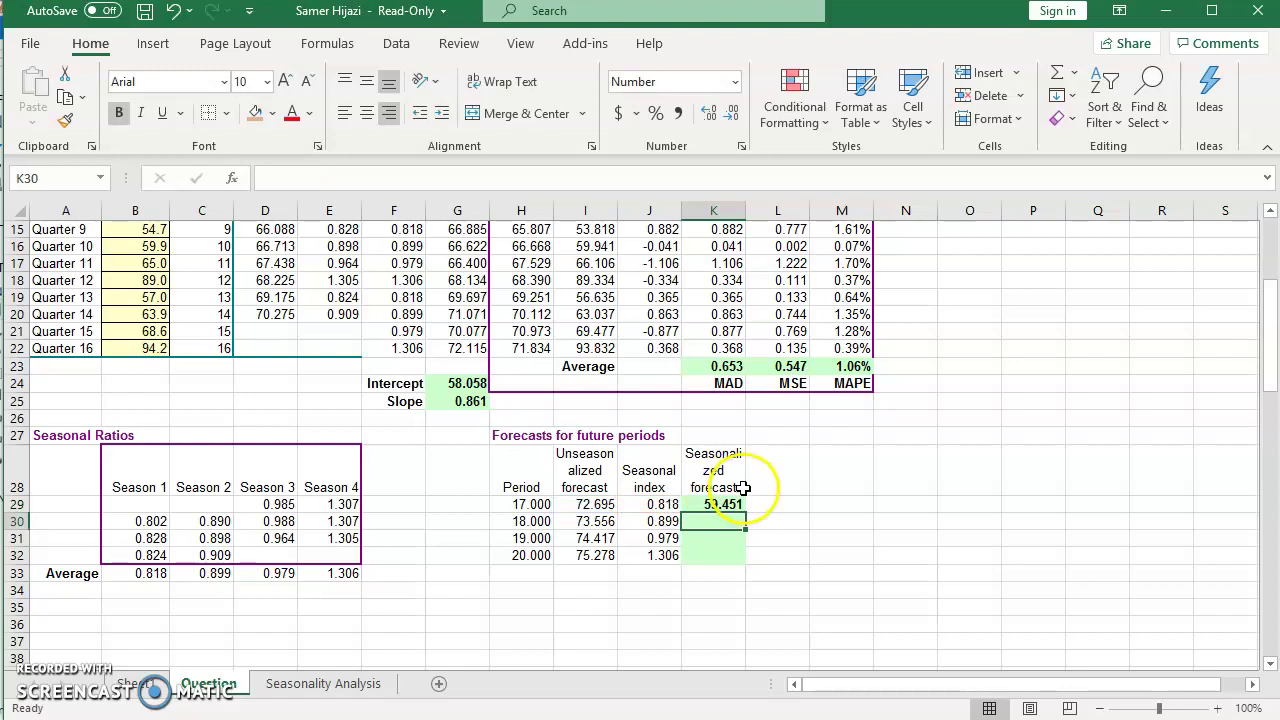
{"action": "left_click", "coordinate": [726, 506]}
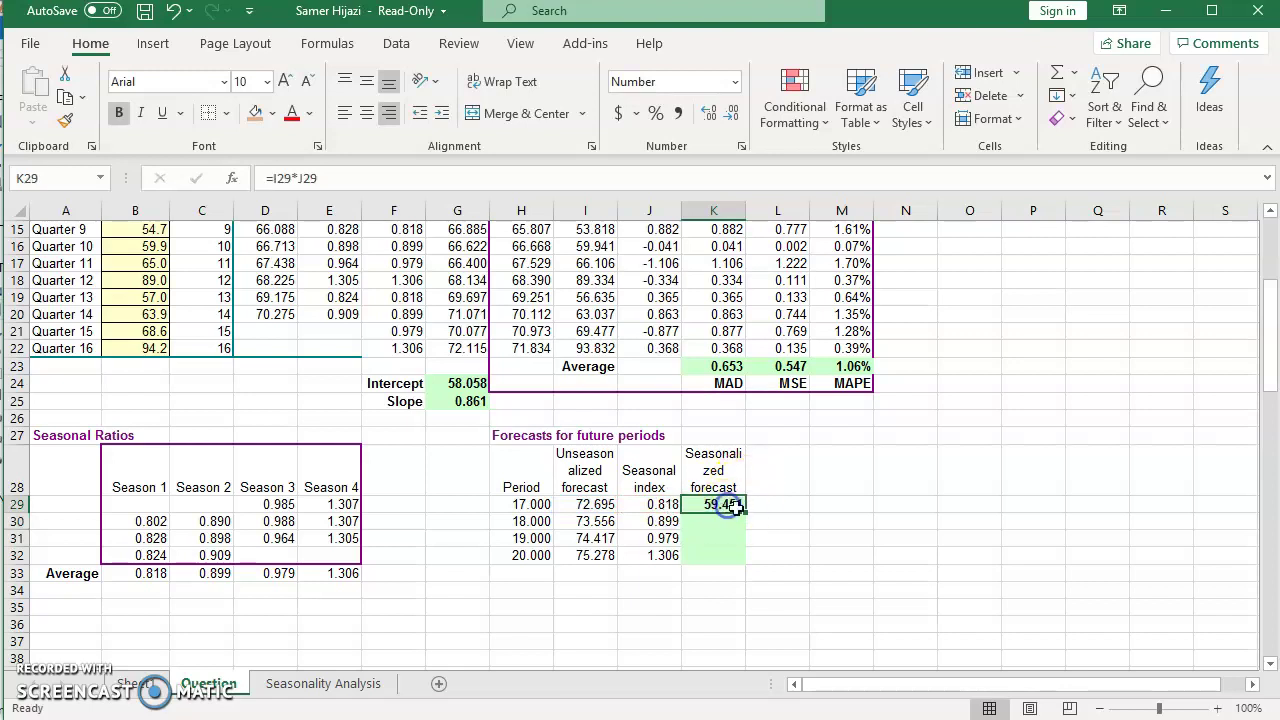
{"action": "left_click_drag", "start_coordinate": [745, 513], "coordinate": [740, 562]}
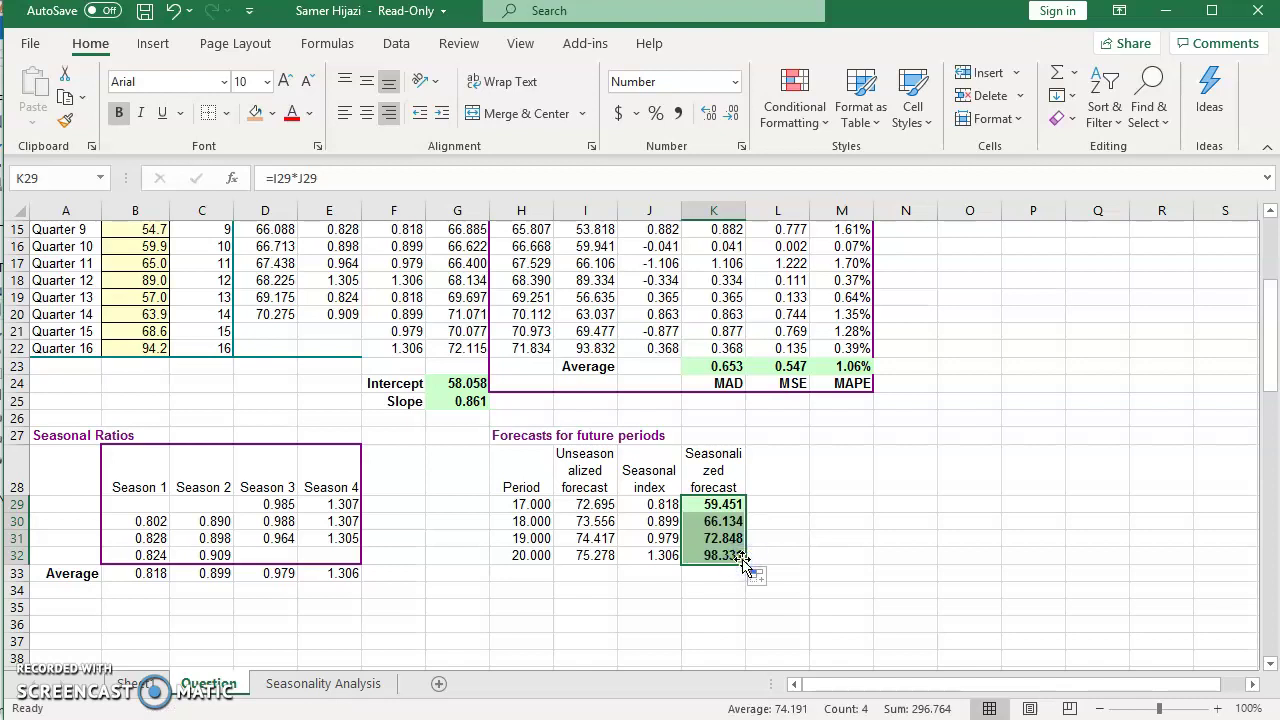